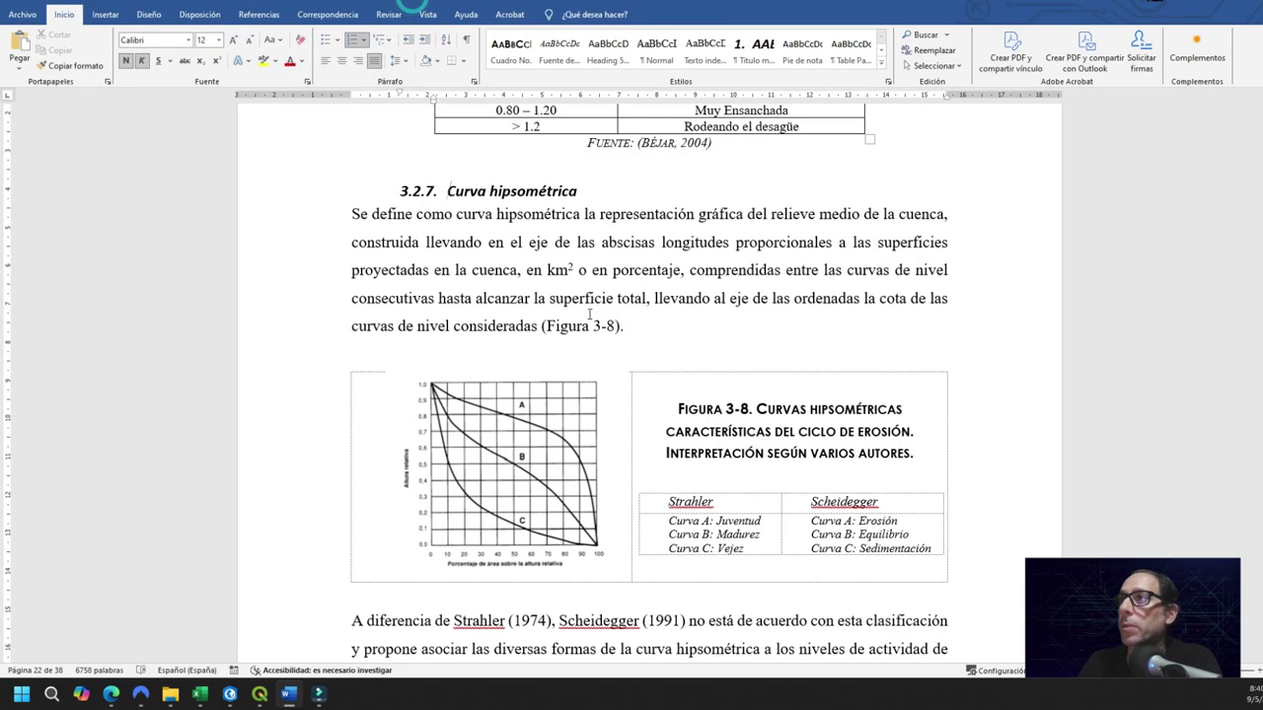
# Switch from the Word report to the Excel workbook and examine the CURVA HIPSOMÉTRICA table and chart on the Morfo_LaMinuta sheet
pyautogui.scroll(-2, 626, 292)
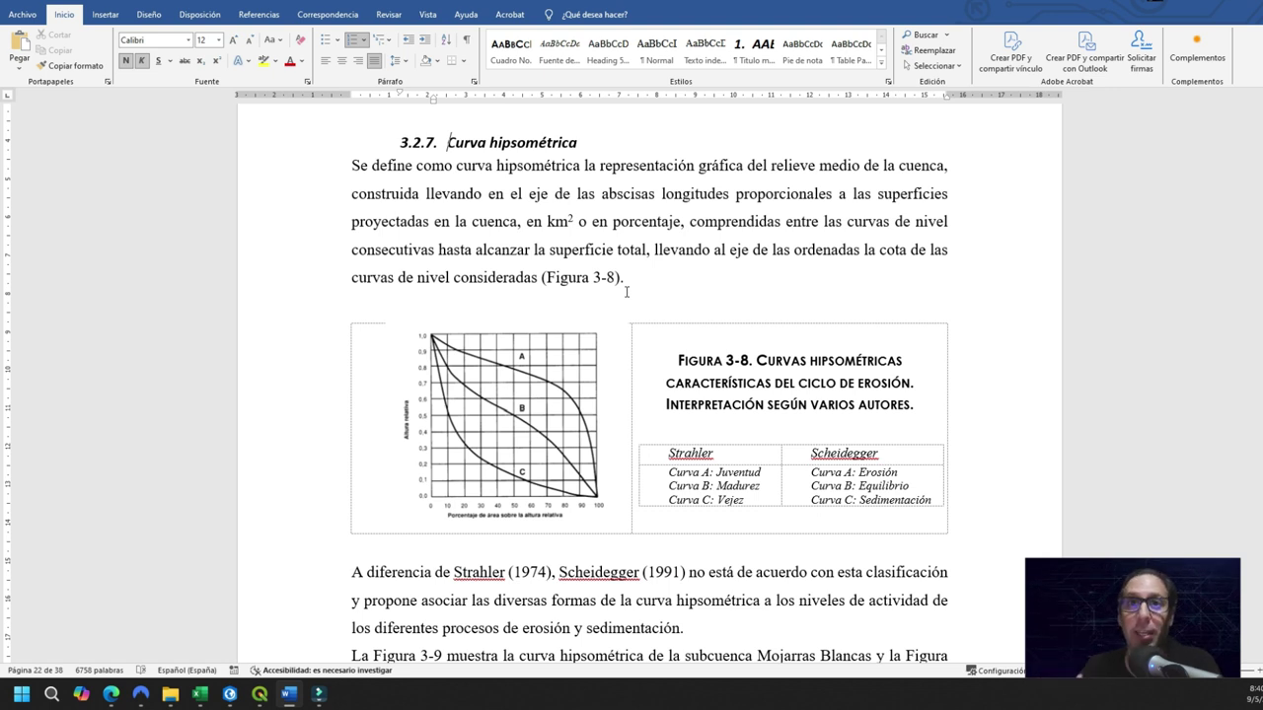
pyautogui.hotkey('alt', 'Tab')
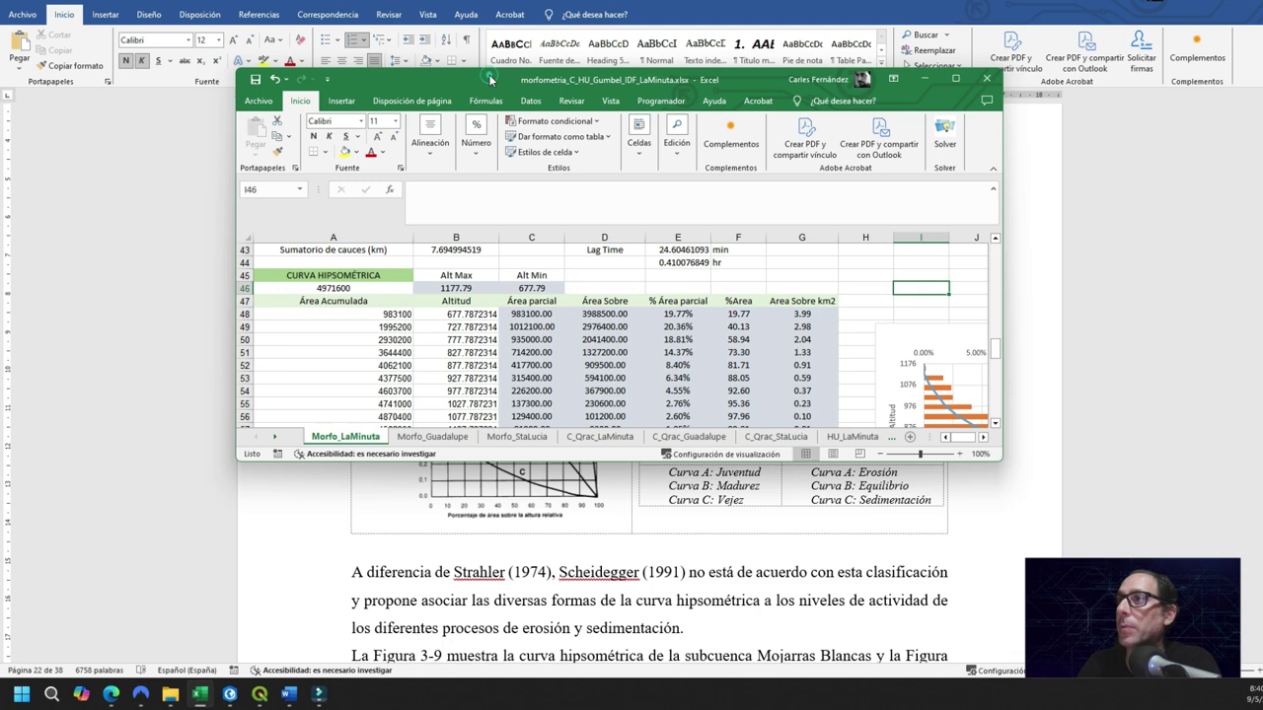
pyautogui.doubleClick(490, 80)
pyautogui.scroll(2, 367, 413)
pyautogui.scroll(-1, 367, 413)
pyautogui.moveTo(45, 223); pyautogui.dragTo(959, 525)
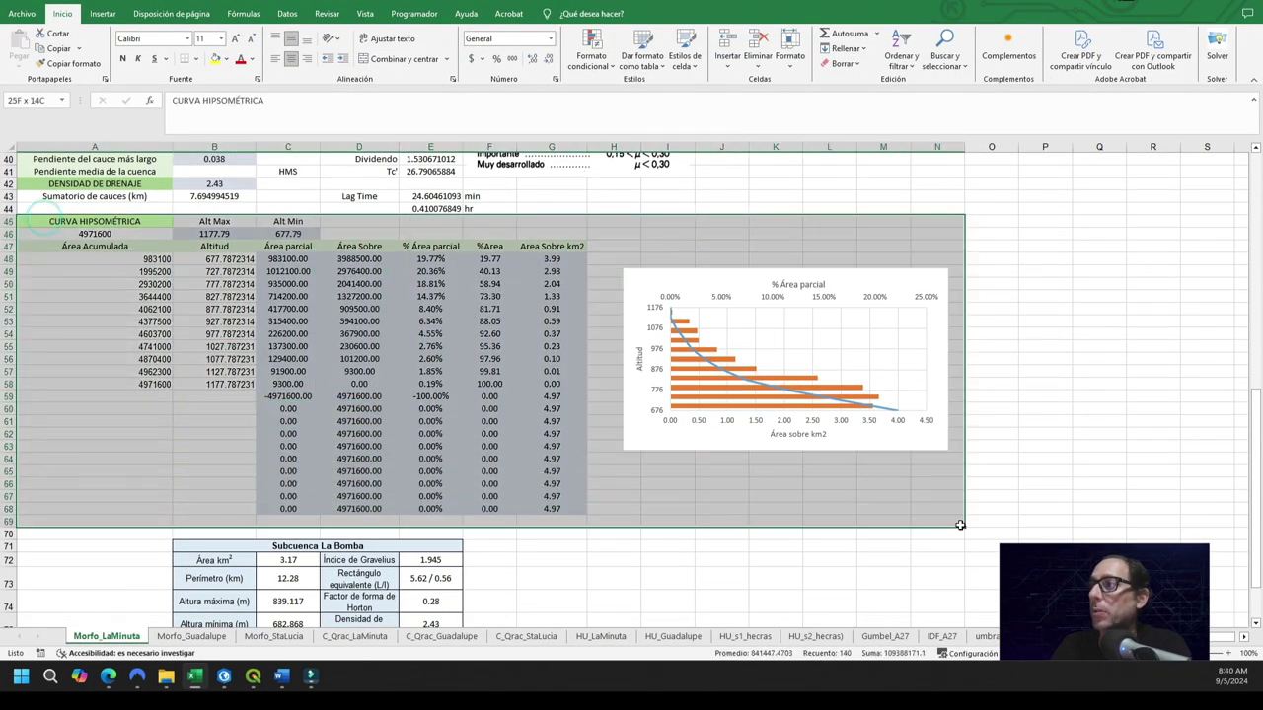
pyautogui.click(89, 310)
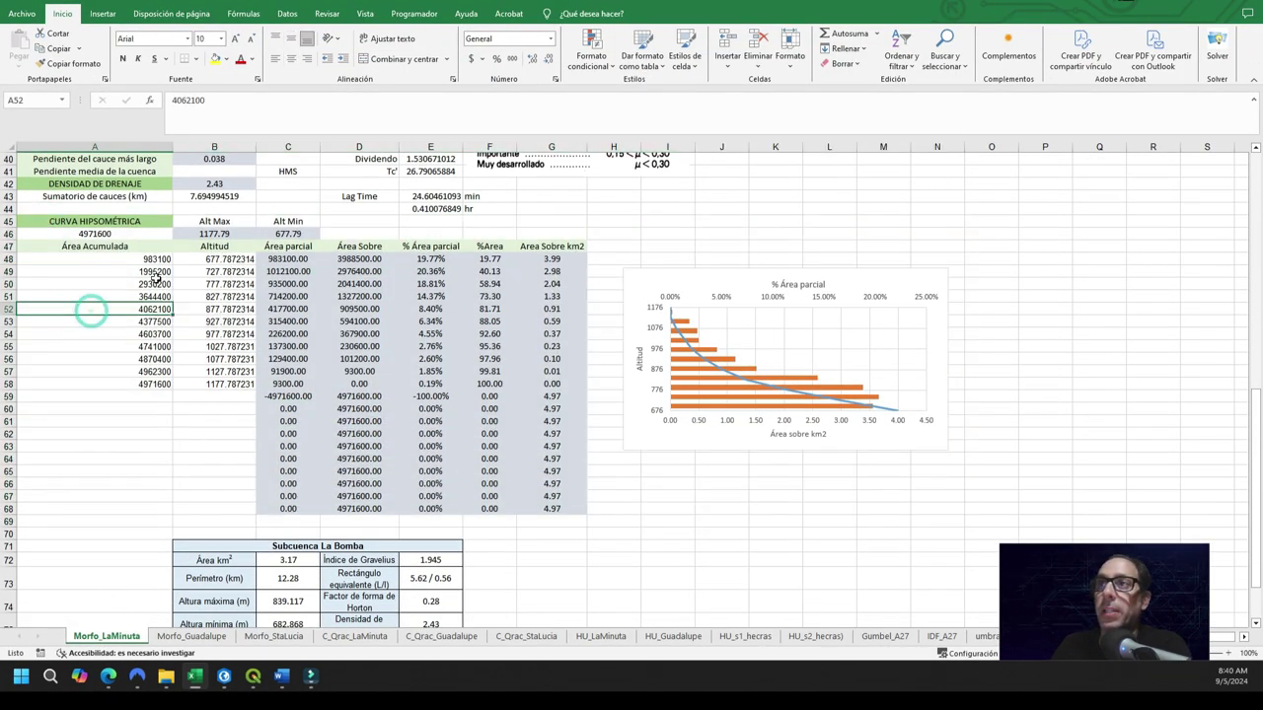
pyautogui.moveTo(139, 247); pyautogui.dragTo(208, 379)
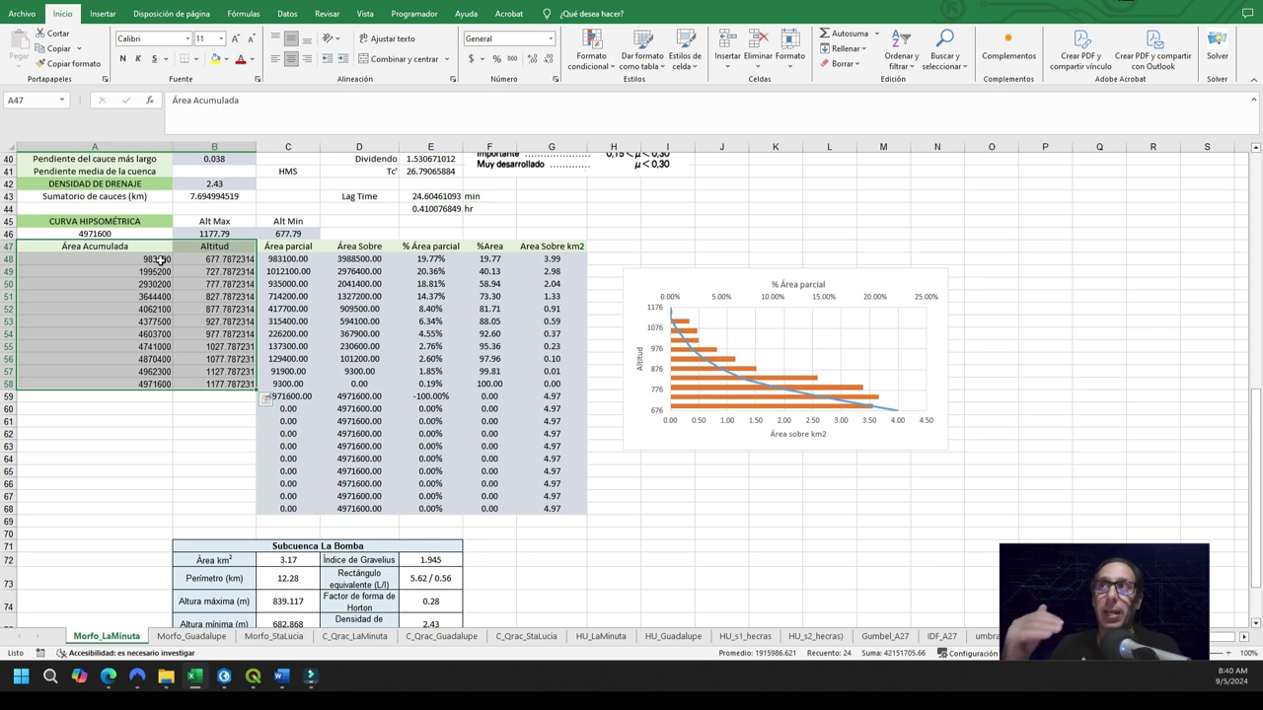
pyautogui.click(228, 260)
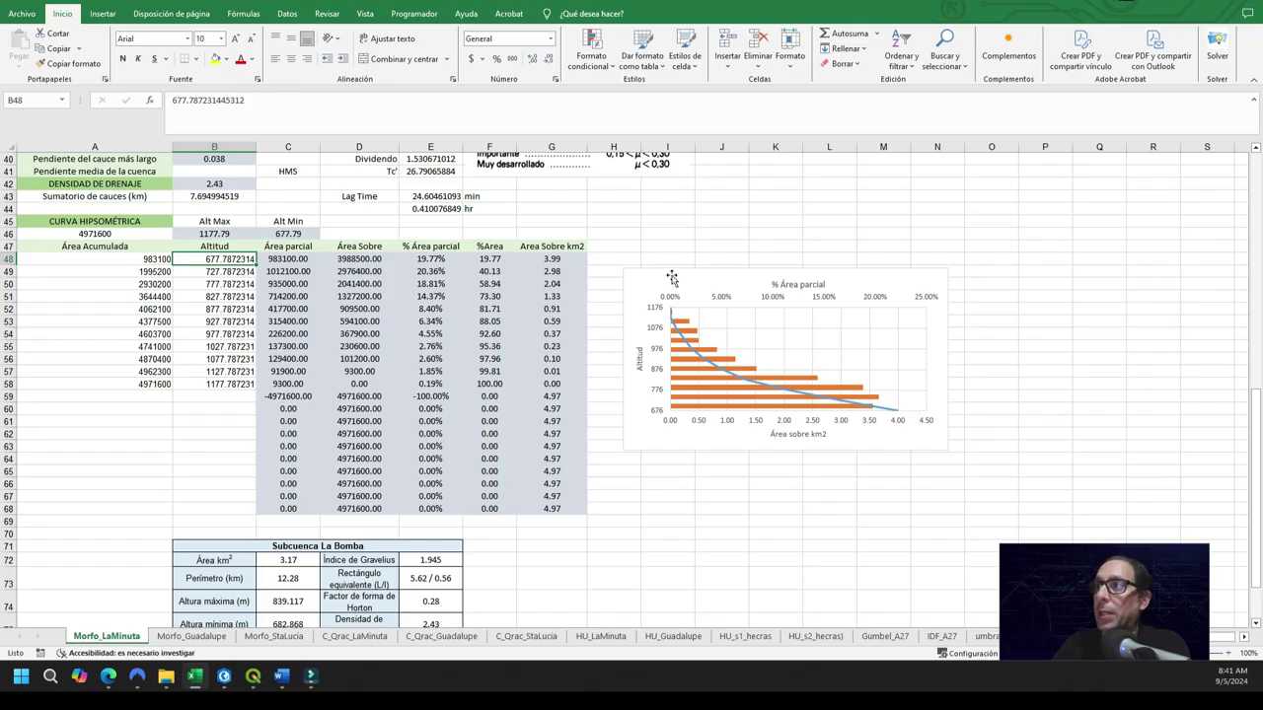
# Review Figura 3-8 of the hypsometric curves in Word and the basin map in ArcGIS Pro
pyautogui.click(281, 676)
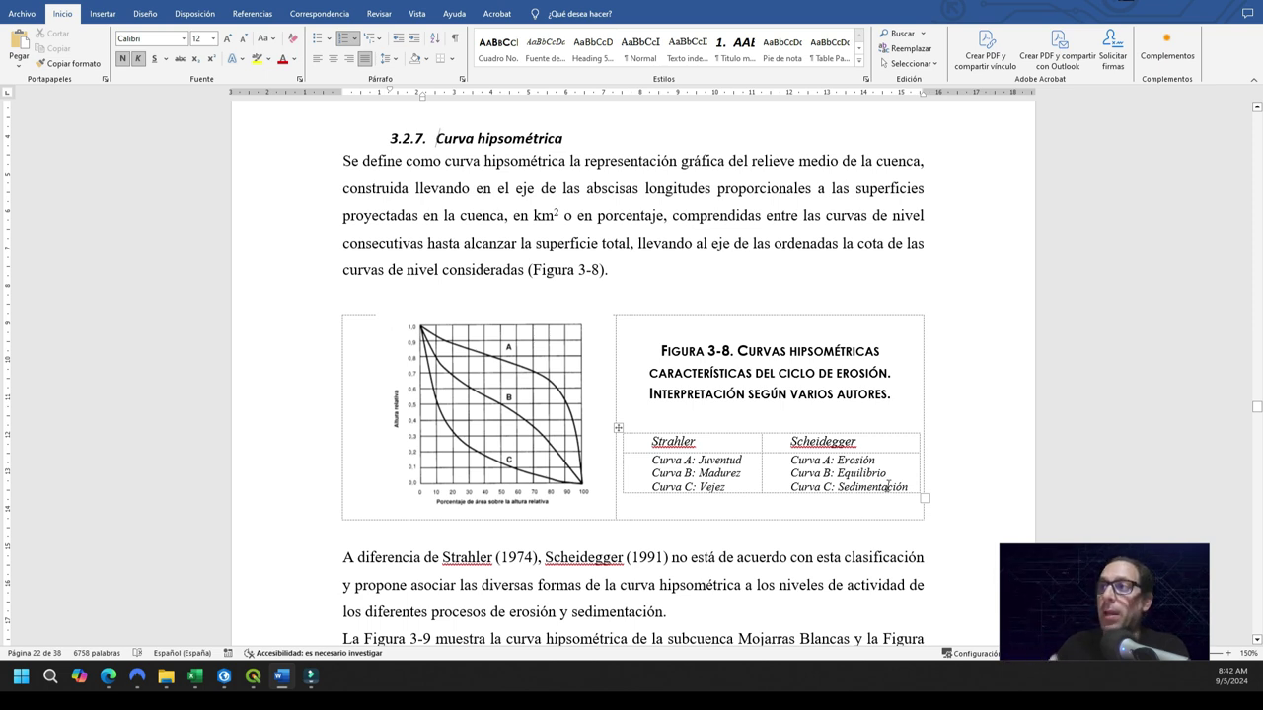
pyautogui.click(224, 676)
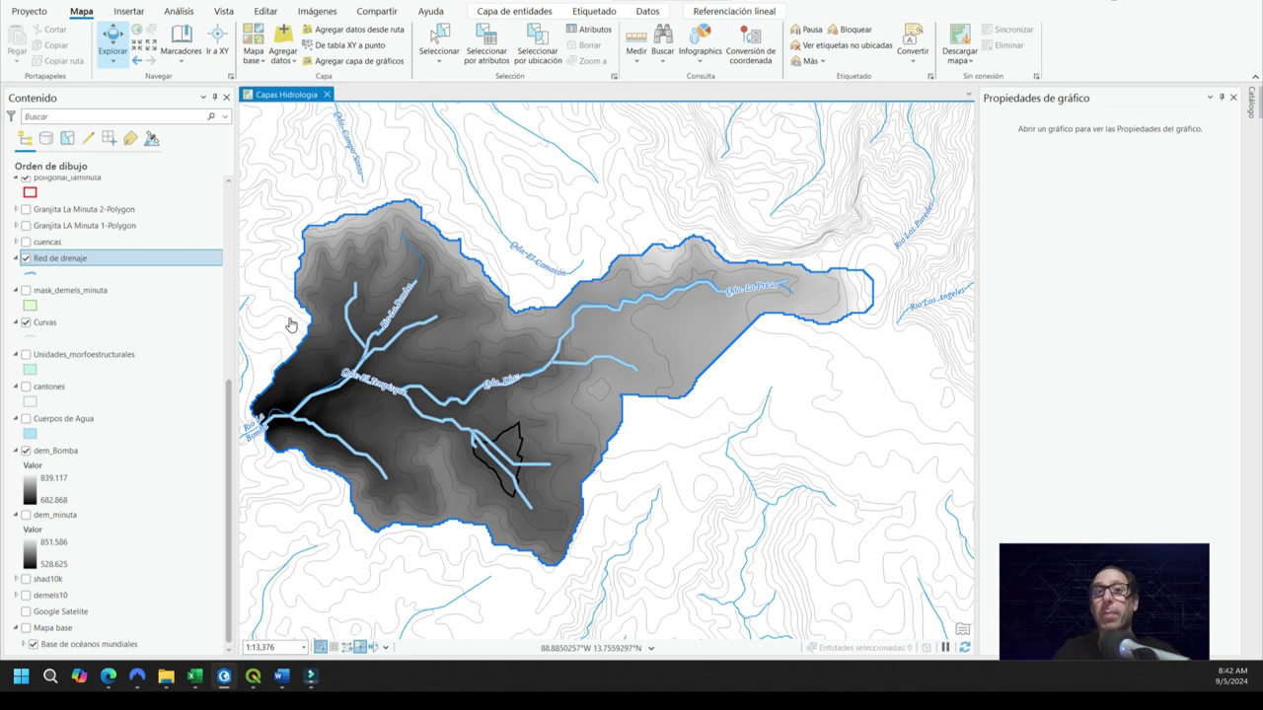
pyautogui.click(252, 676)
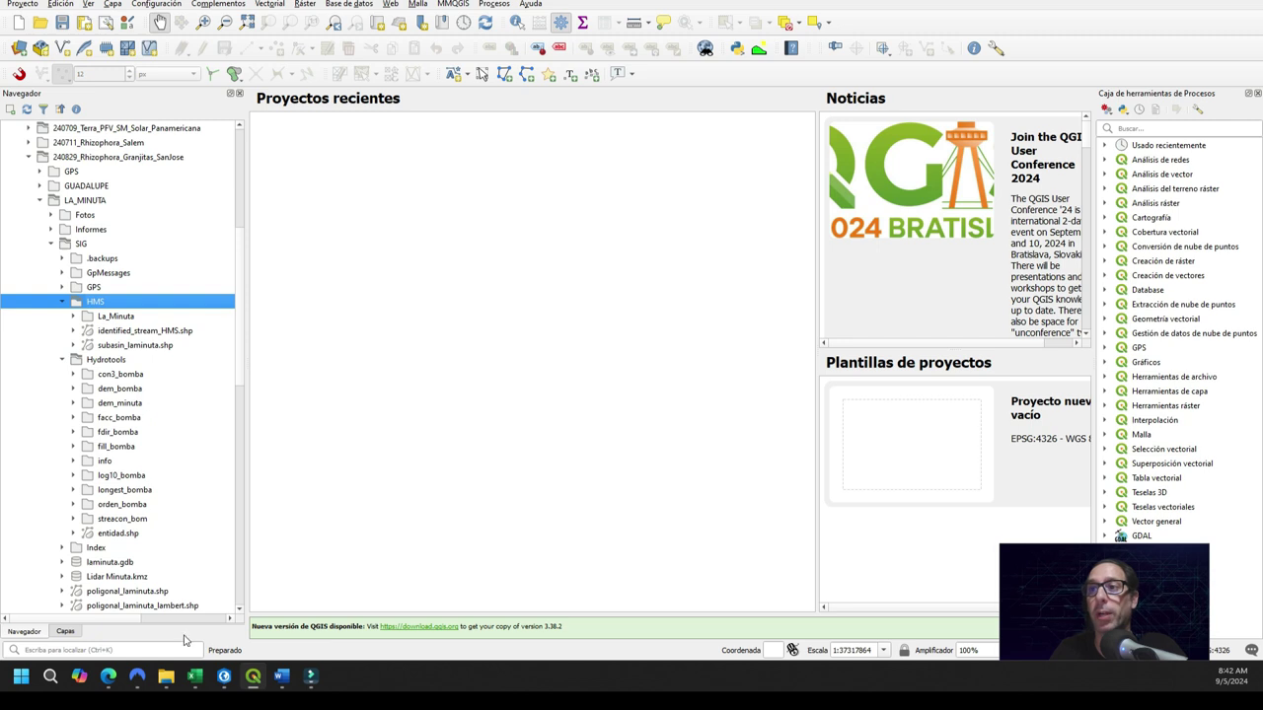
# Switch to the Edge browser, search the web for qgis and examine the available versions on the QGIS download page
pyautogui.click(108, 677)
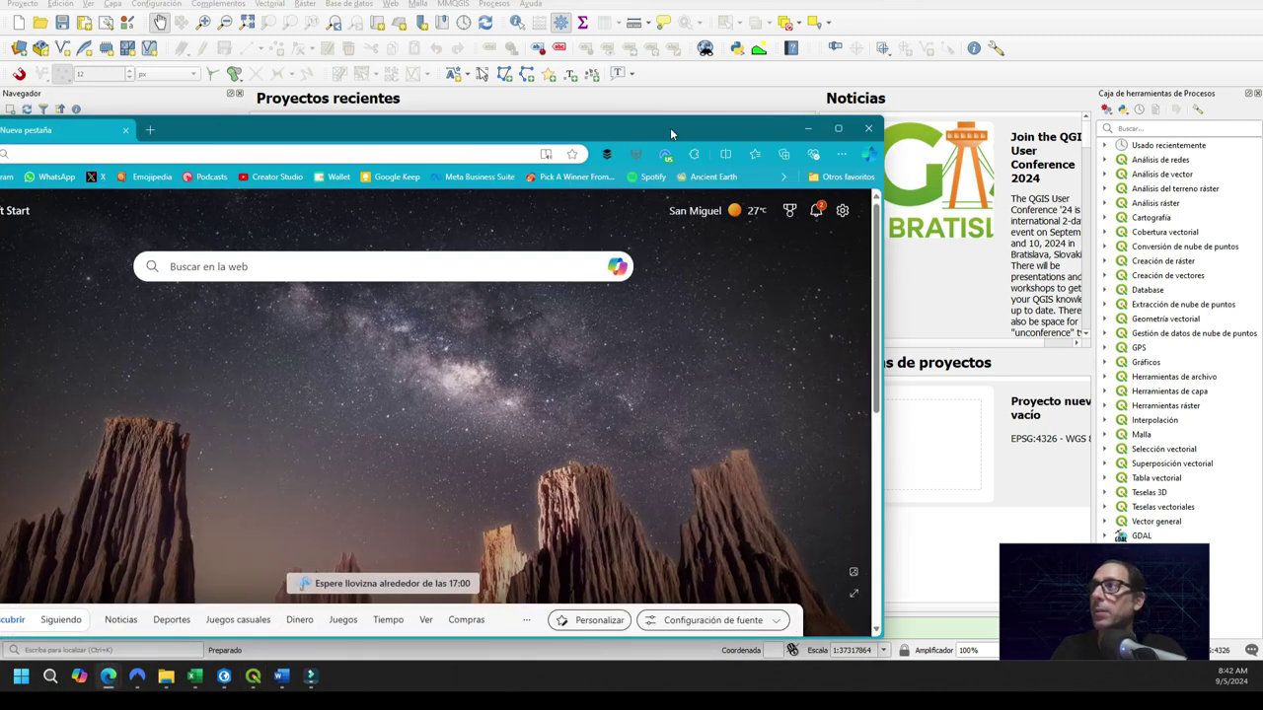
pyautogui.click(841, 129)
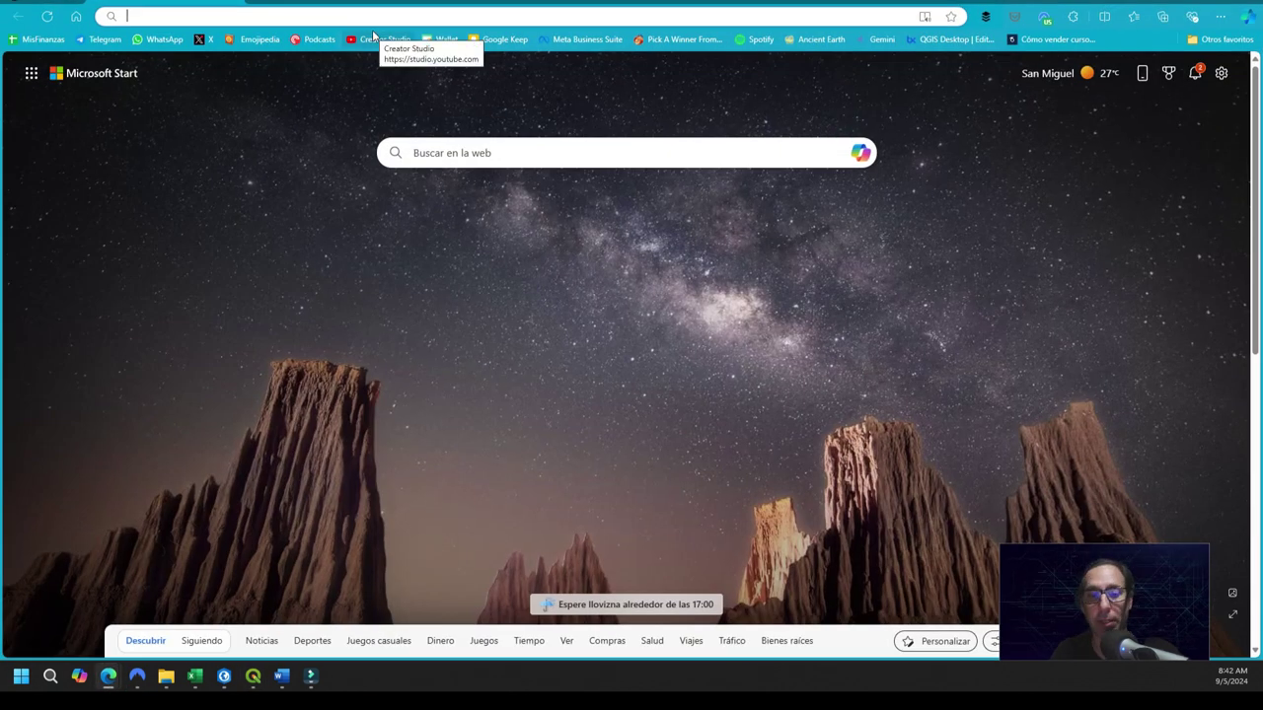
pyautogui.write('qgis')
pyautogui.press('Return')
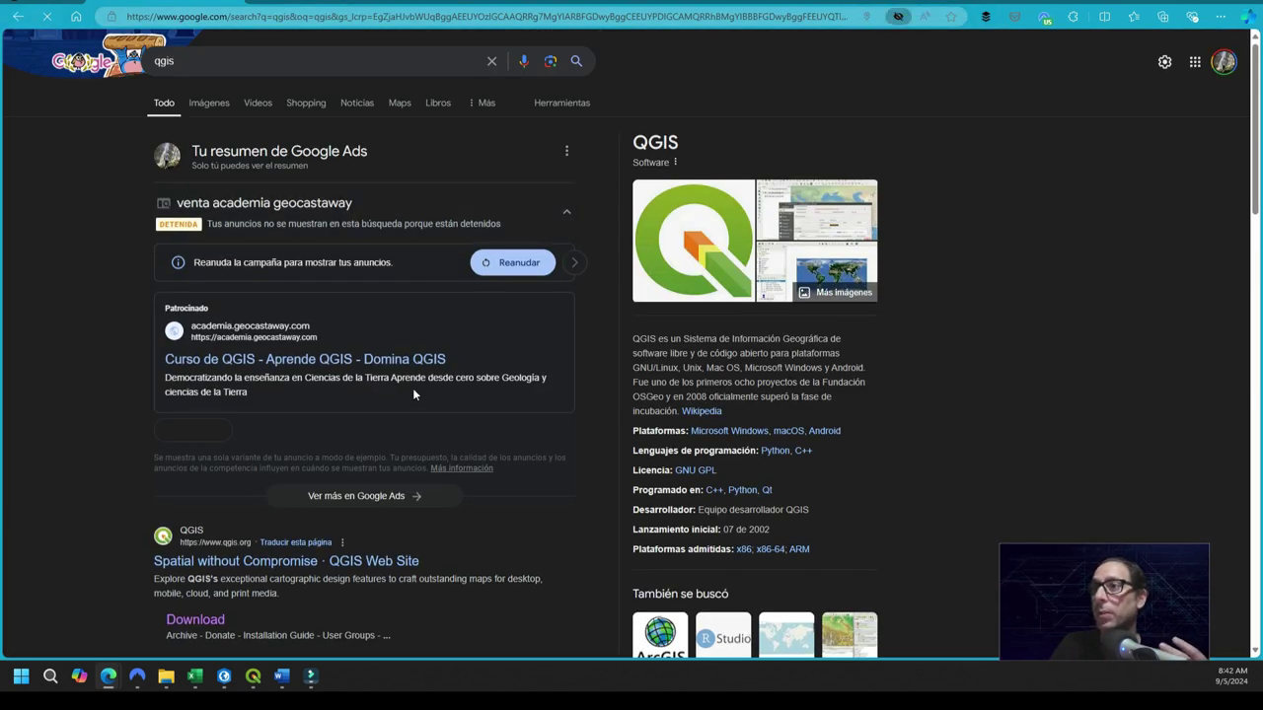
pyautogui.scroll(-3, 412, 387)
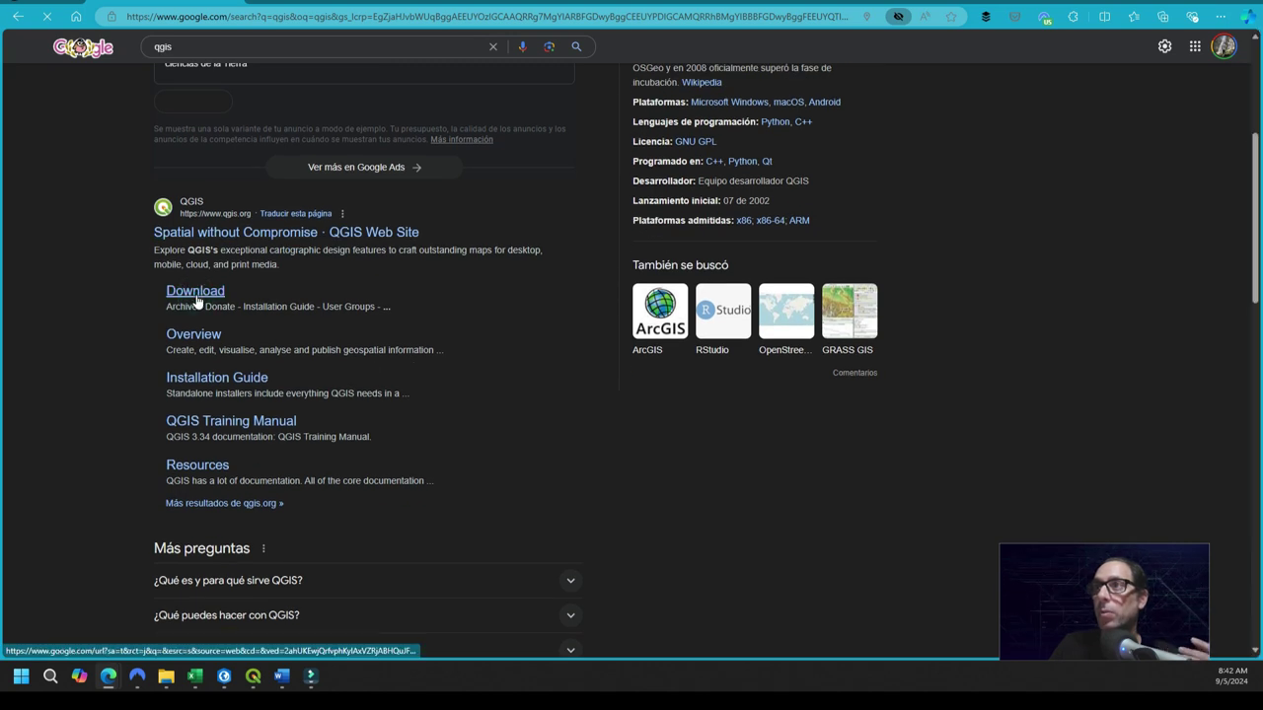
pyautogui.click(195, 292)
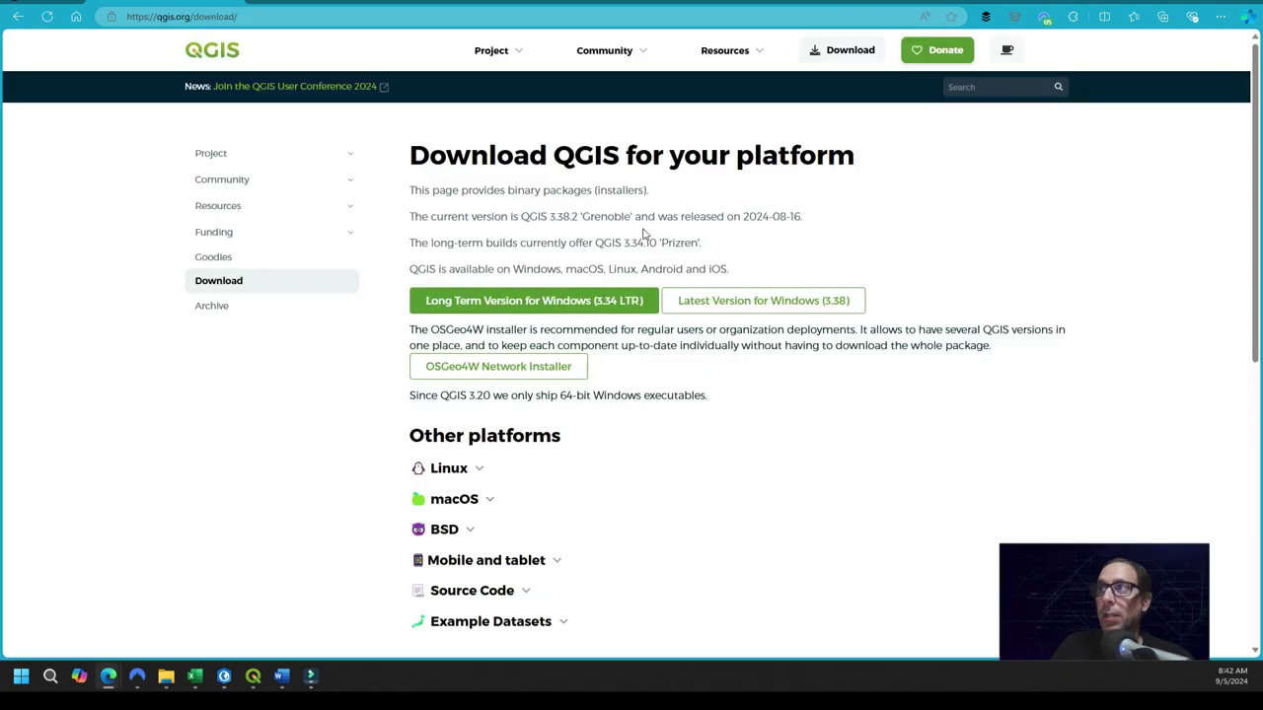
pyautogui.scroll(-3, 517, 482)
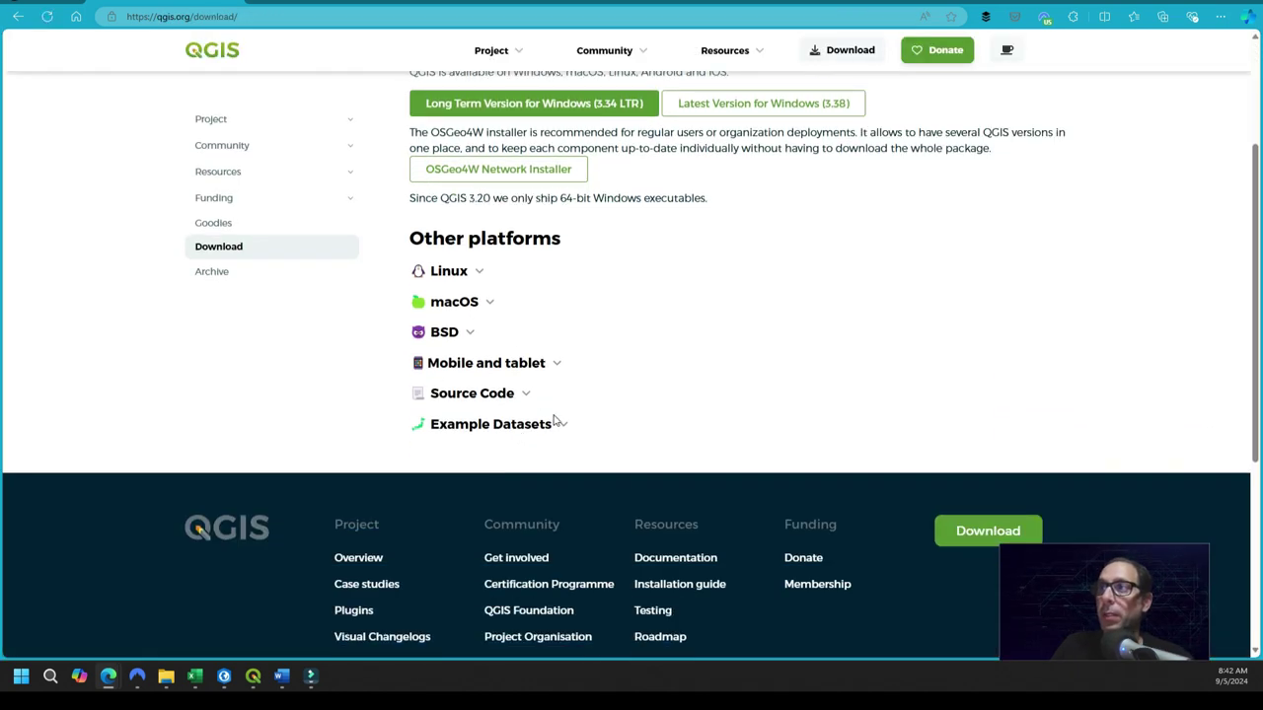
pyautogui.scroll(3, 548, 419)
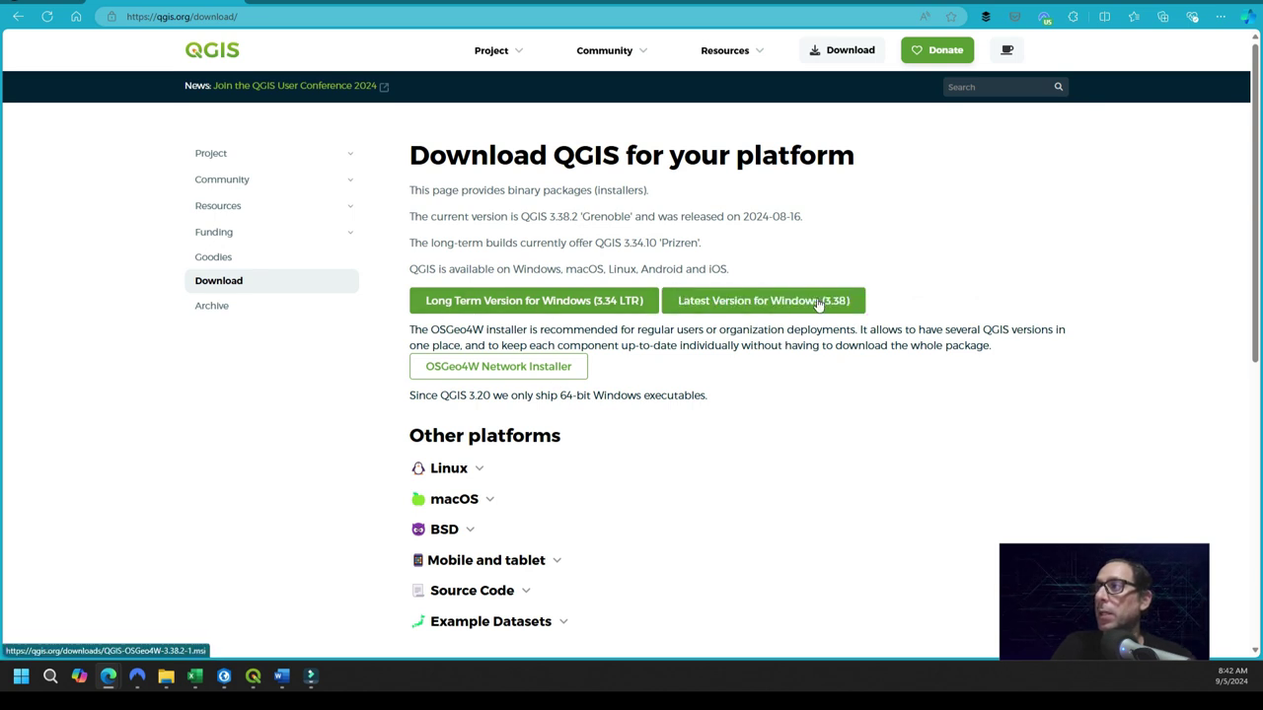
# Switch to QGIS, add the subasin_laminuta shapefile and the fill_bomba elevation raster to the map, and show the layer list
pyautogui.click(252, 676)
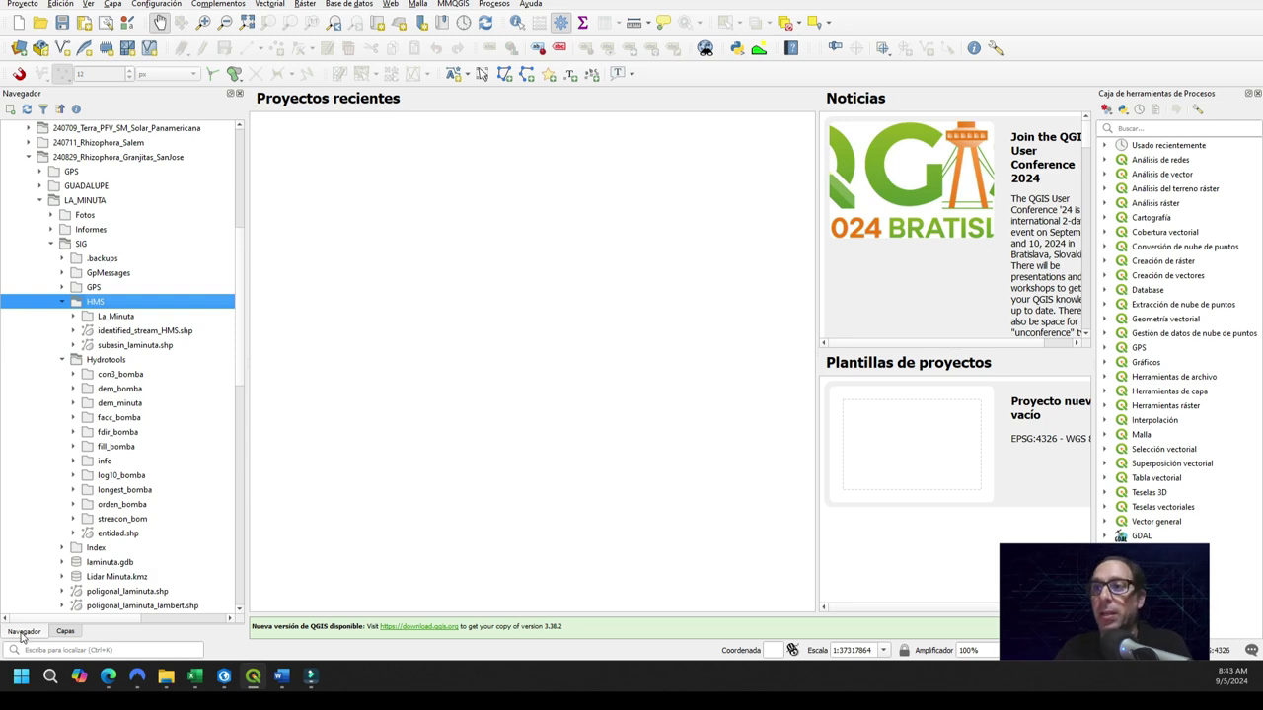
pyautogui.click(224, 677)
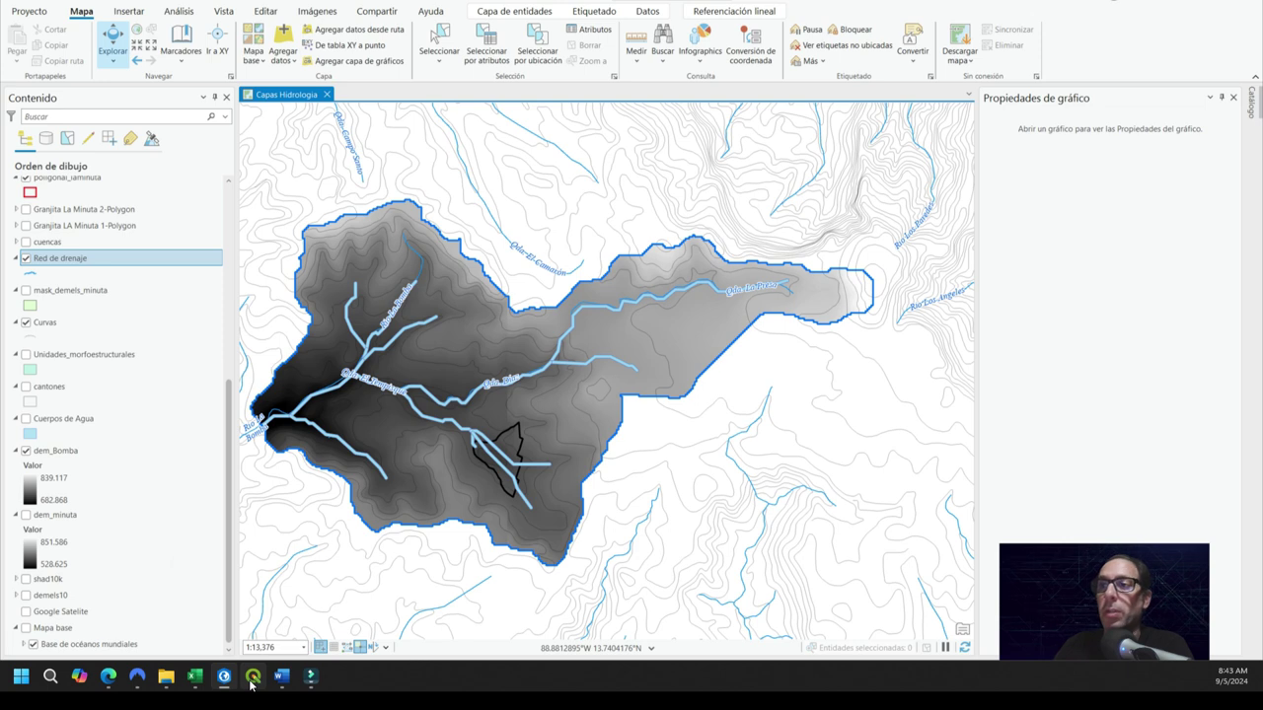
pyautogui.moveTo(253, 681)
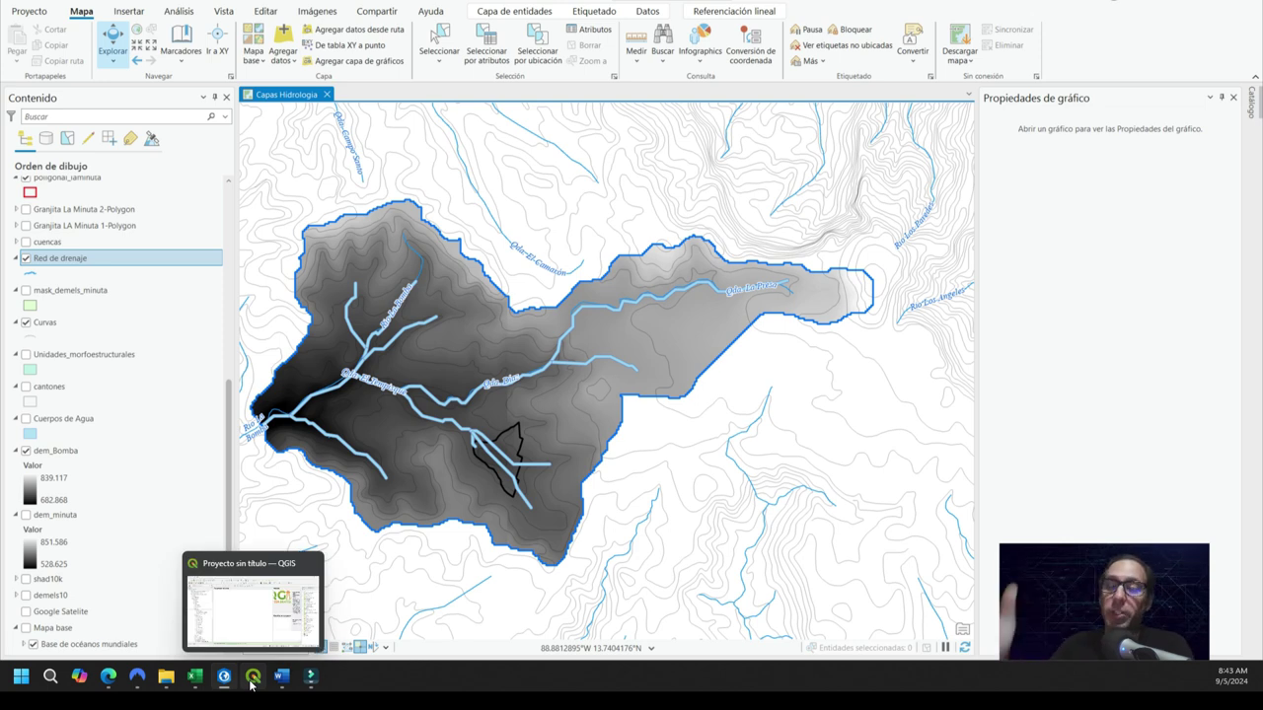
pyautogui.click(252, 681)
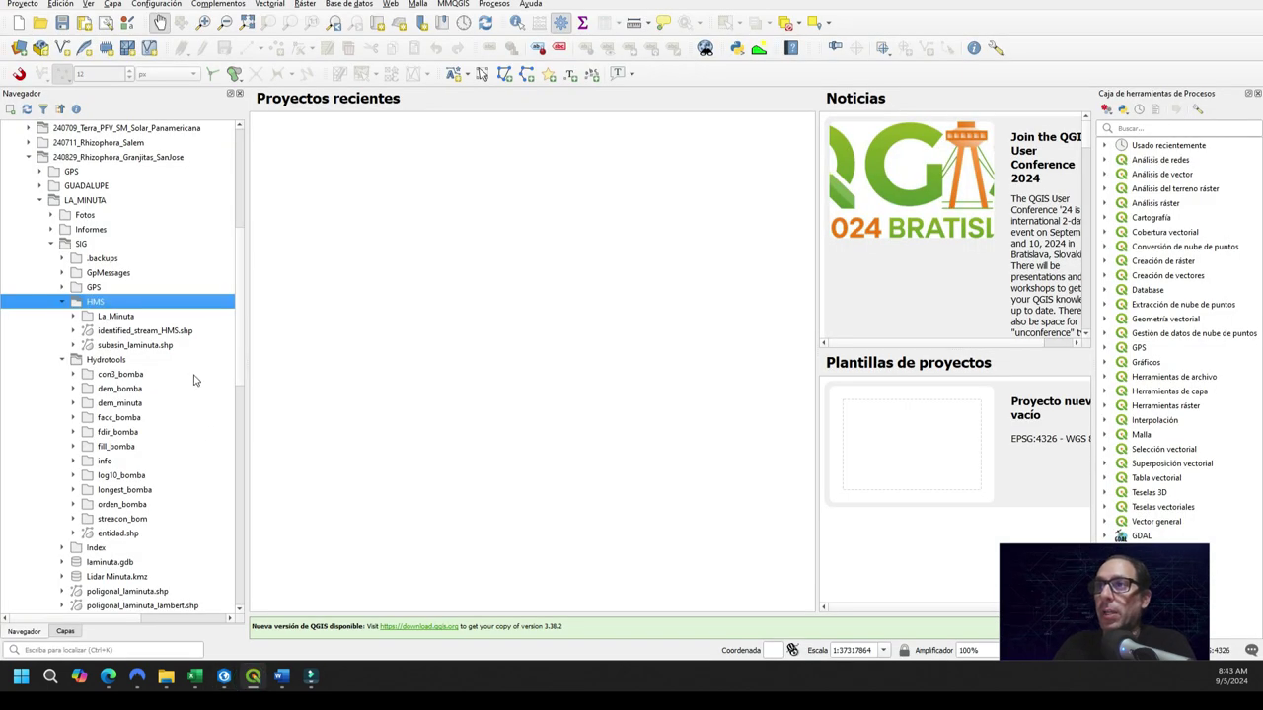
pyautogui.moveTo(134, 345); pyautogui.dragTo(500, 325)
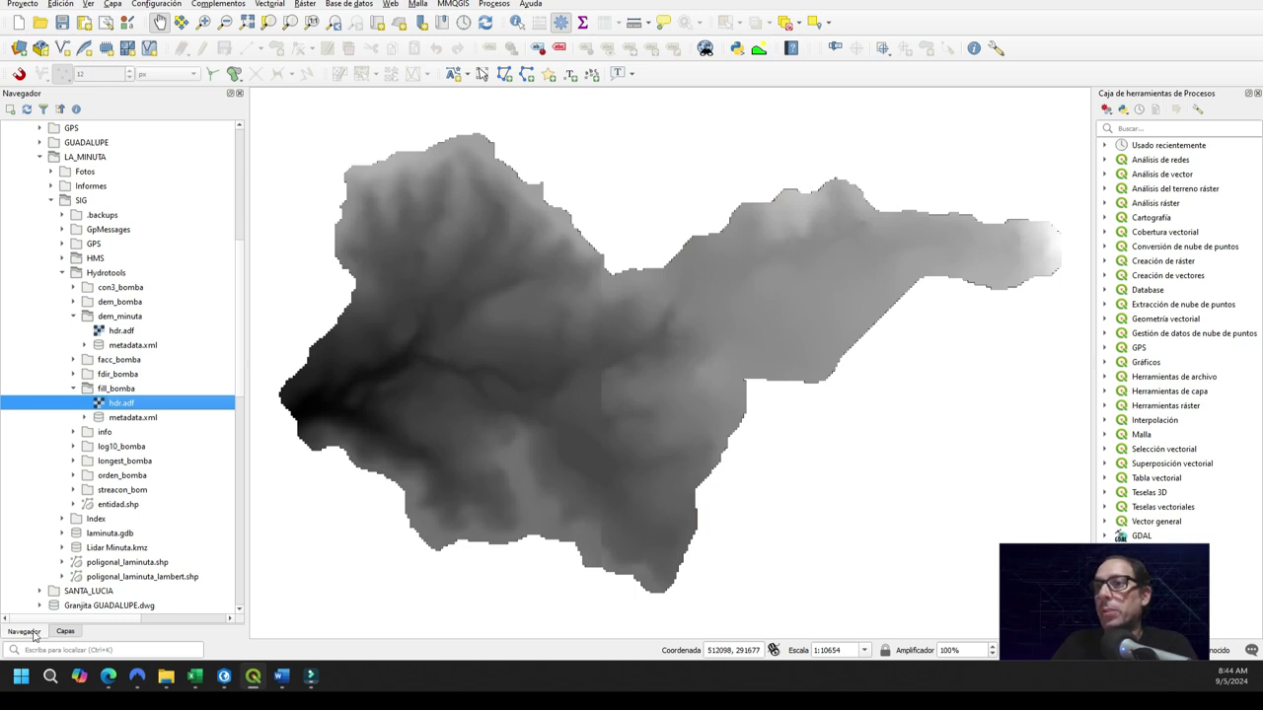
pyautogui.click(65, 632)
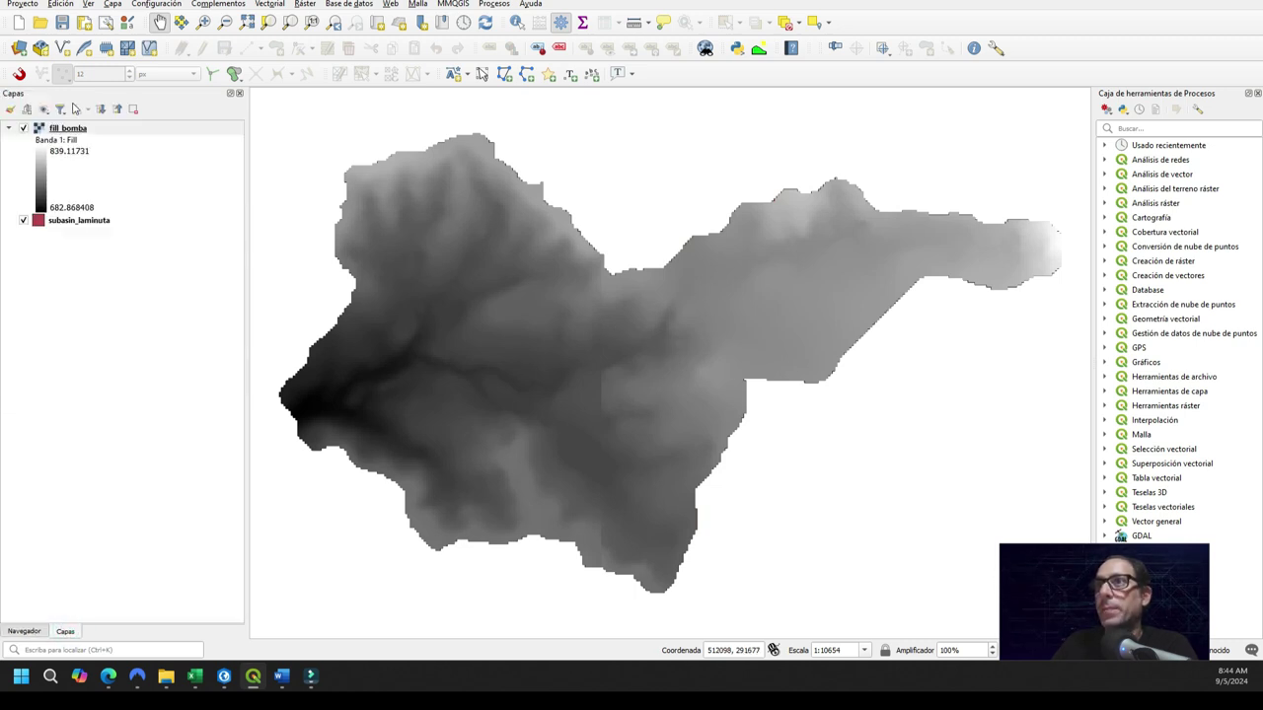
# Close the Processing Toolbox and reopen it
pyautogui.click(1257, 93)
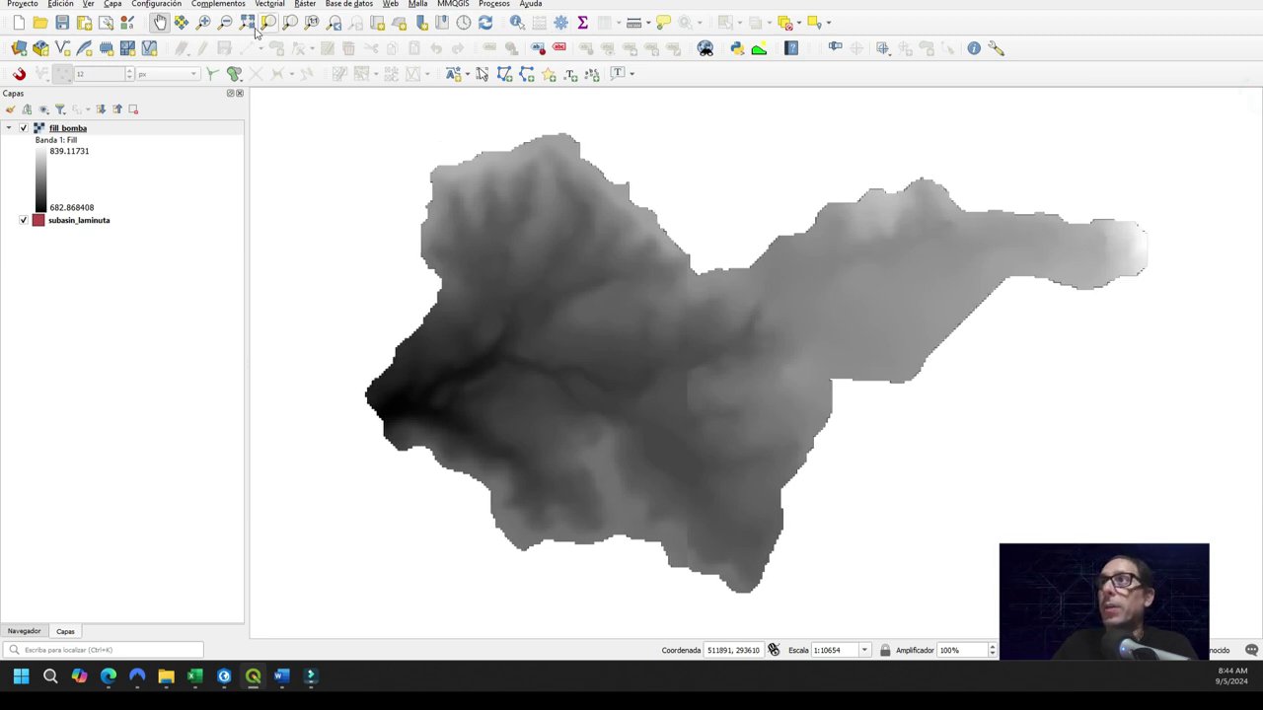
pyautogui.click(501, 6)
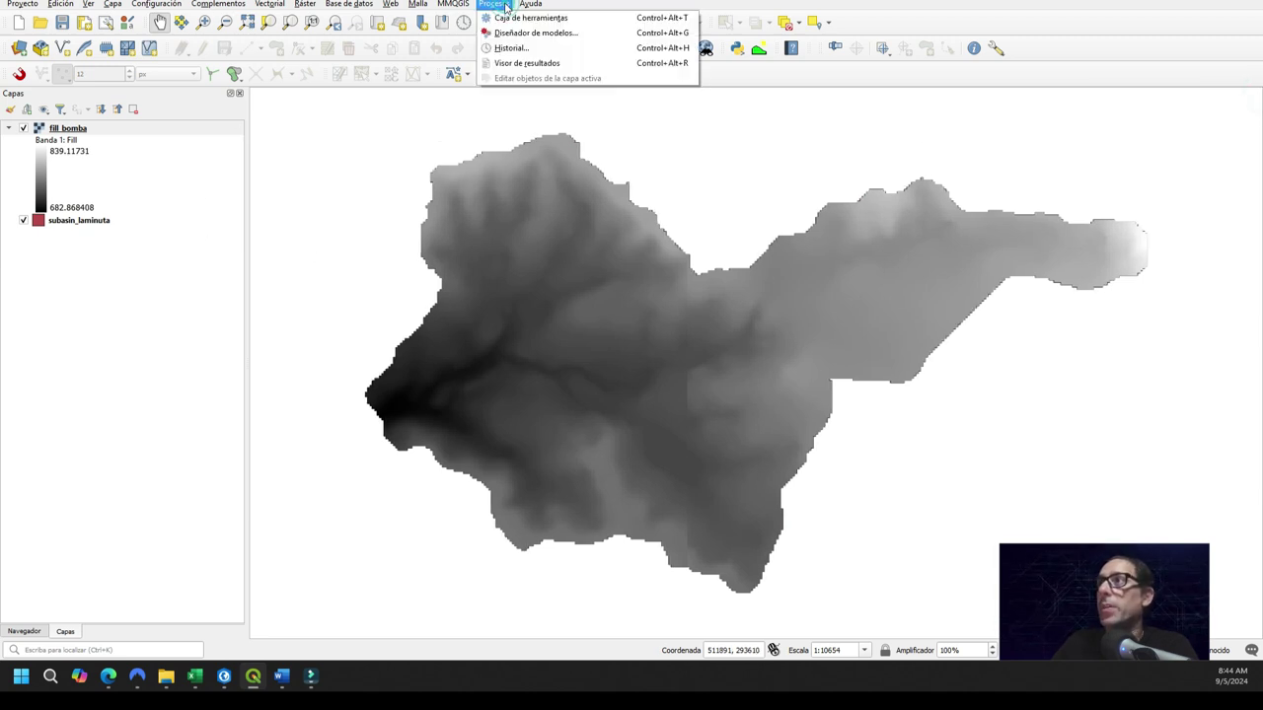
pyautogui.click(533, 26)
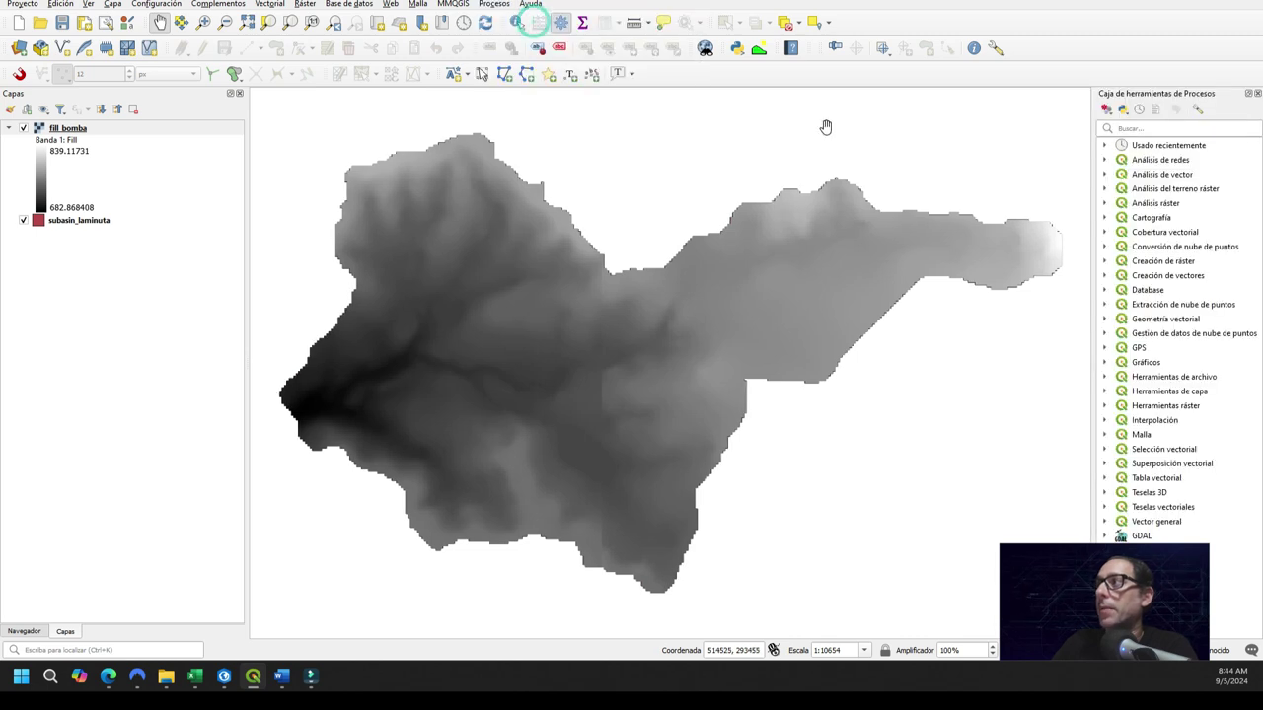
# Search the Processing Toolbox for "curva" and open the Curvas hipsométricas raster terrain analysis tool
pyautogui.click(1166, 128)
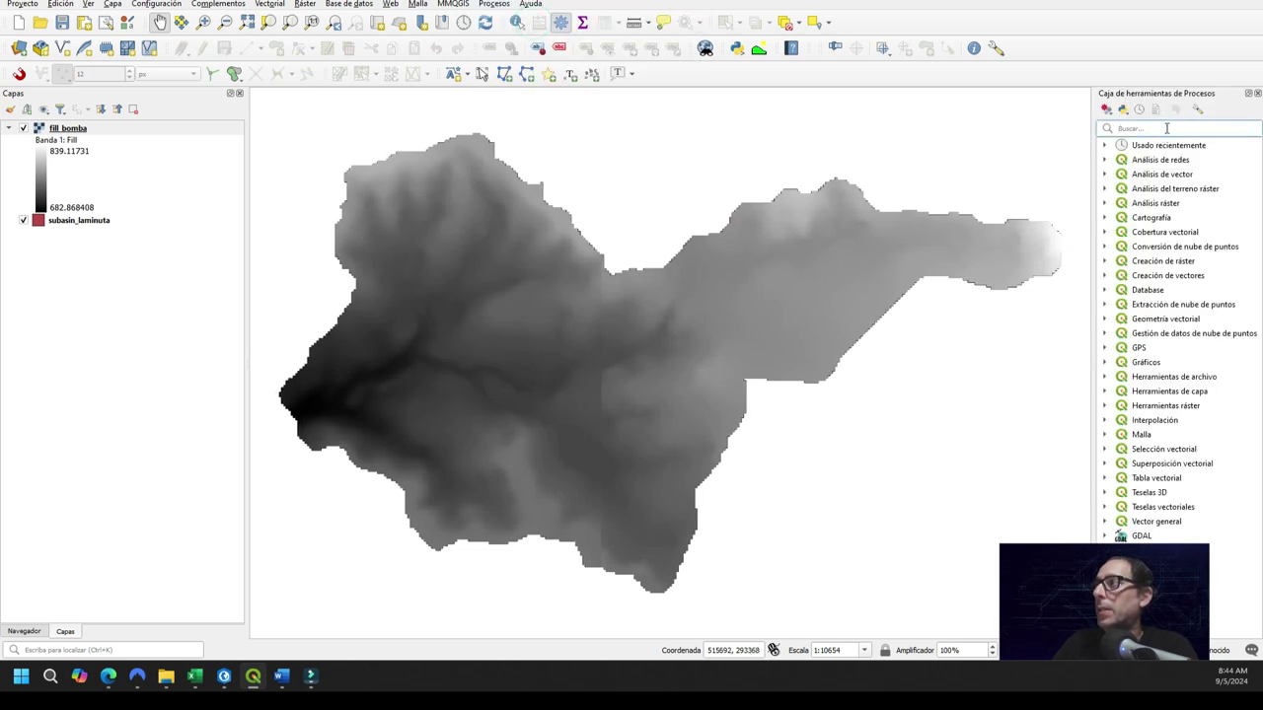
pyautogui.write('curva')
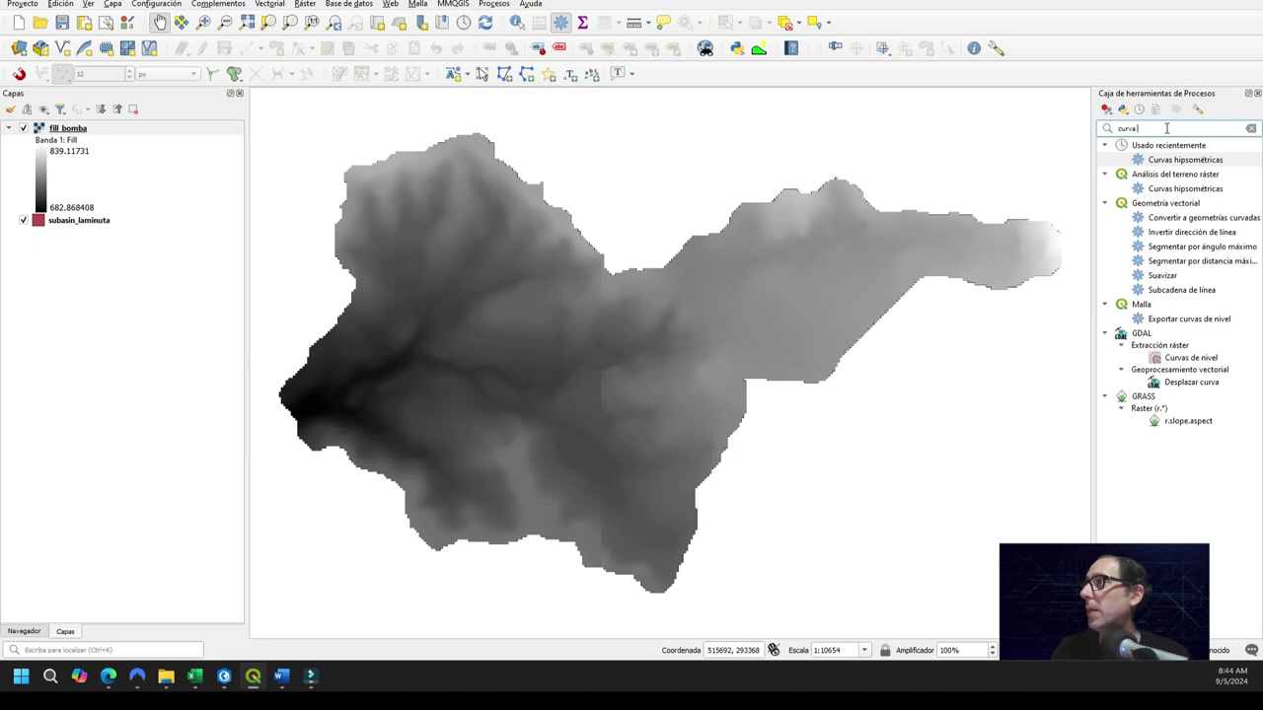
pyautogui.click(1190, 193)
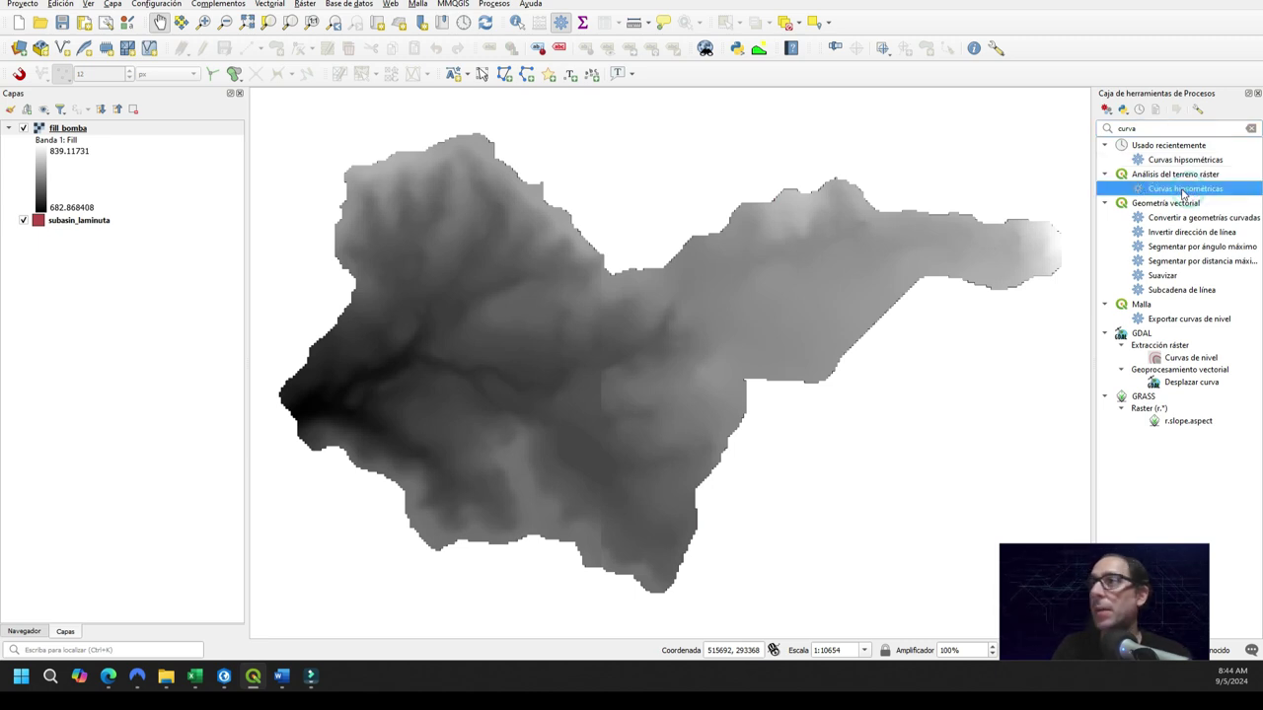
pyautogui.doubleClick(1184, 189)
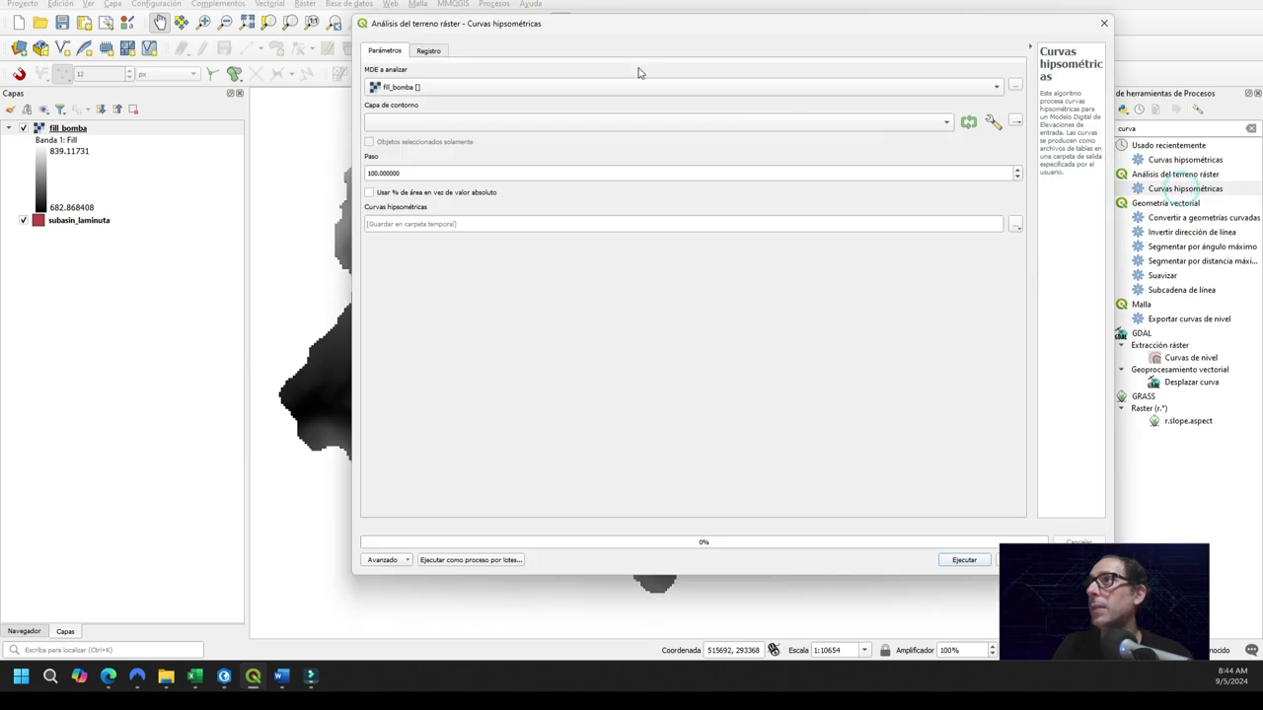
# Choose subasin_laminuta as the boundary layer for the hypsometric curves, keeping fill_bomba as the elevation model to analyze
pyautogui.moveTo(578, 27); pyautogui.dragTo(522, 86)
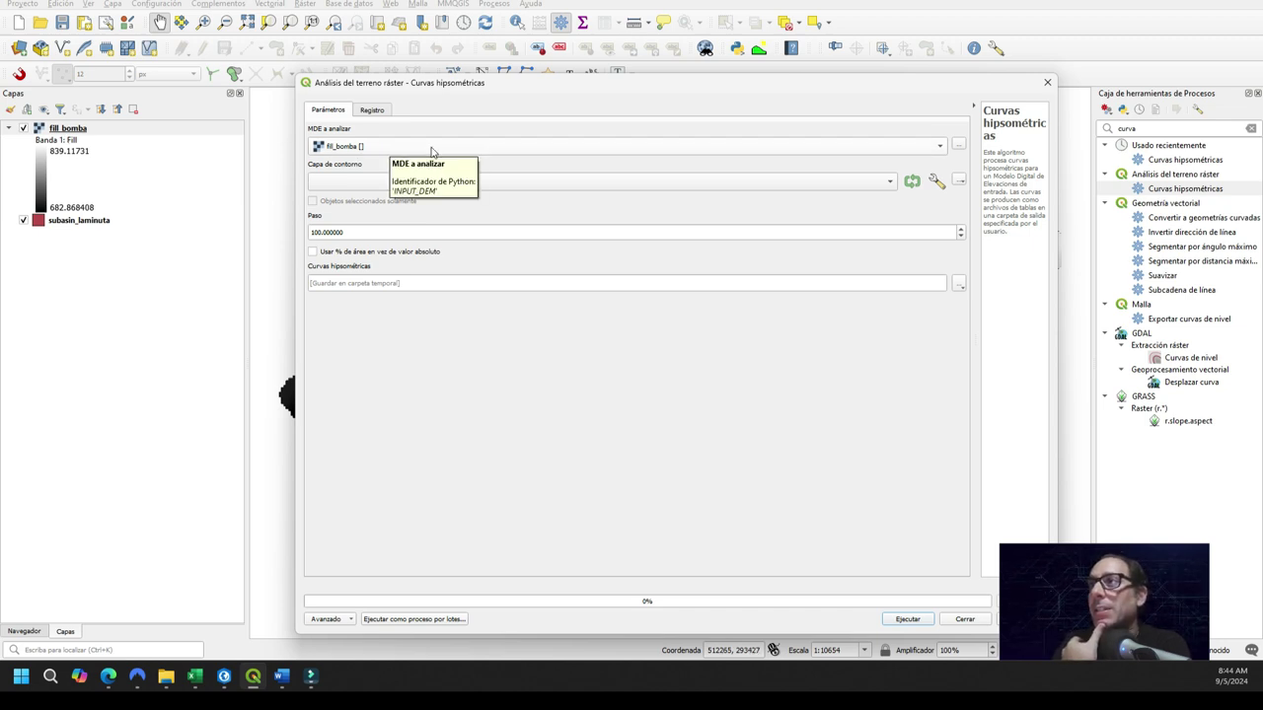
pyautogui.scroll(-1, 368, 185)
pyautogui.click(367, 184)
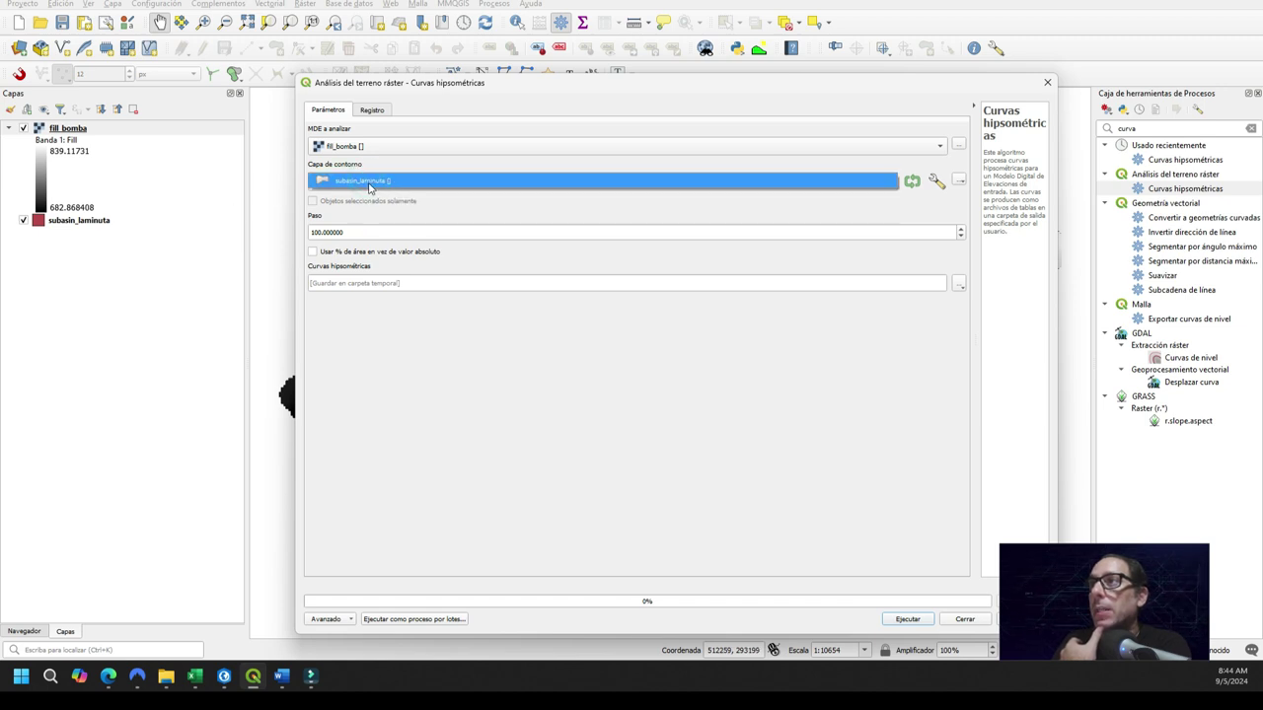
pyautogui.click(347, 183)
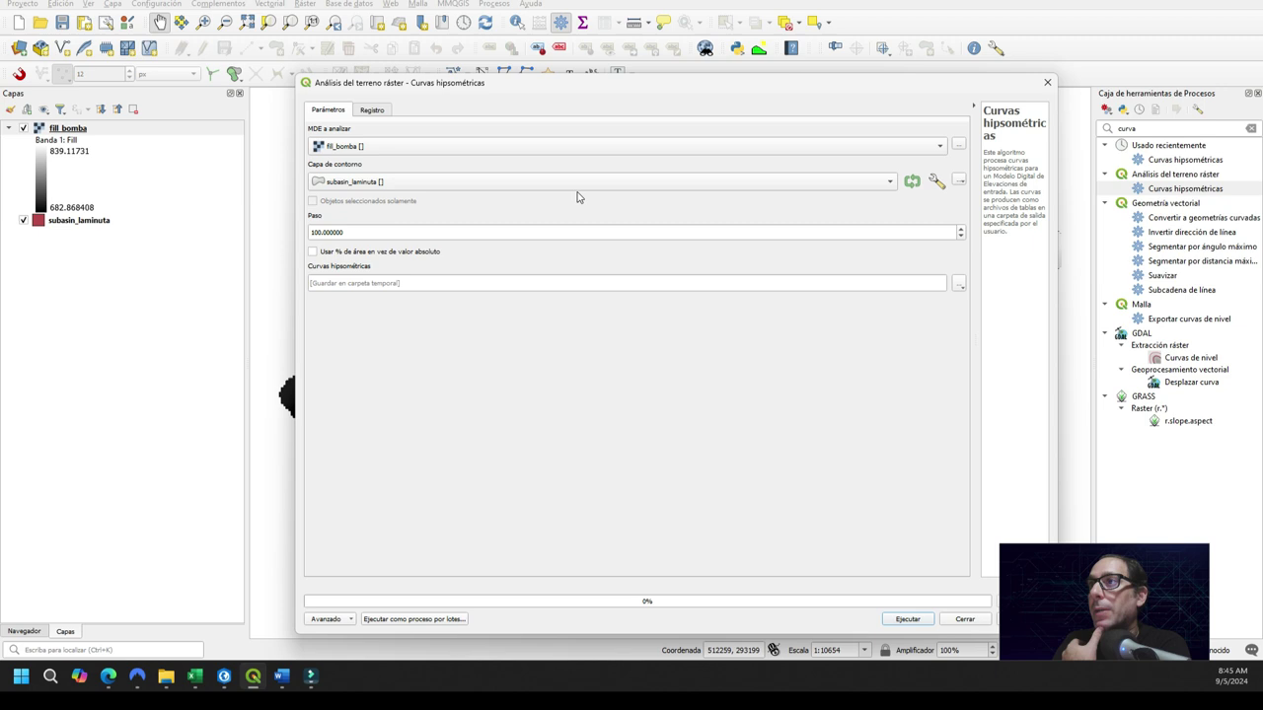
# In the Windows Calculator, subtract 682.86 from 839.11 and divide the difference by 5 to estimate a suitable elevation step
pyautogui.moveTo(341, 232); pyautogui.dragTo(308, 236)
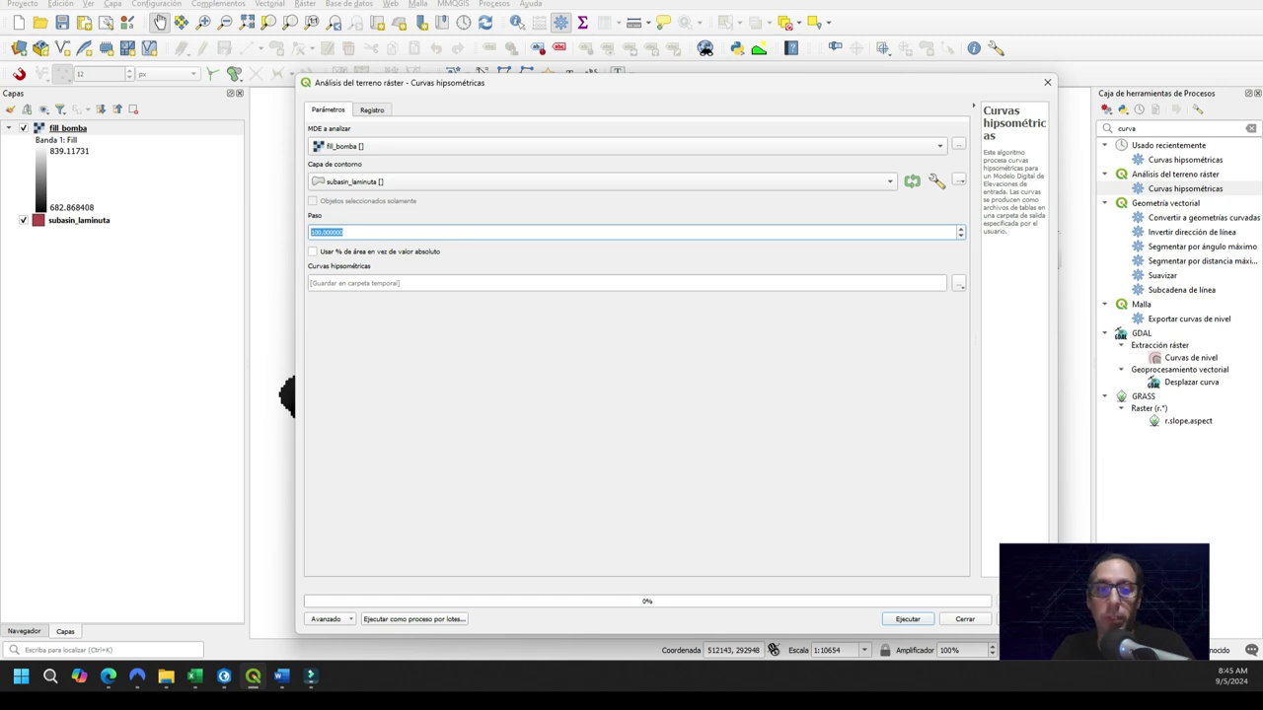
pyautogui.press('super')
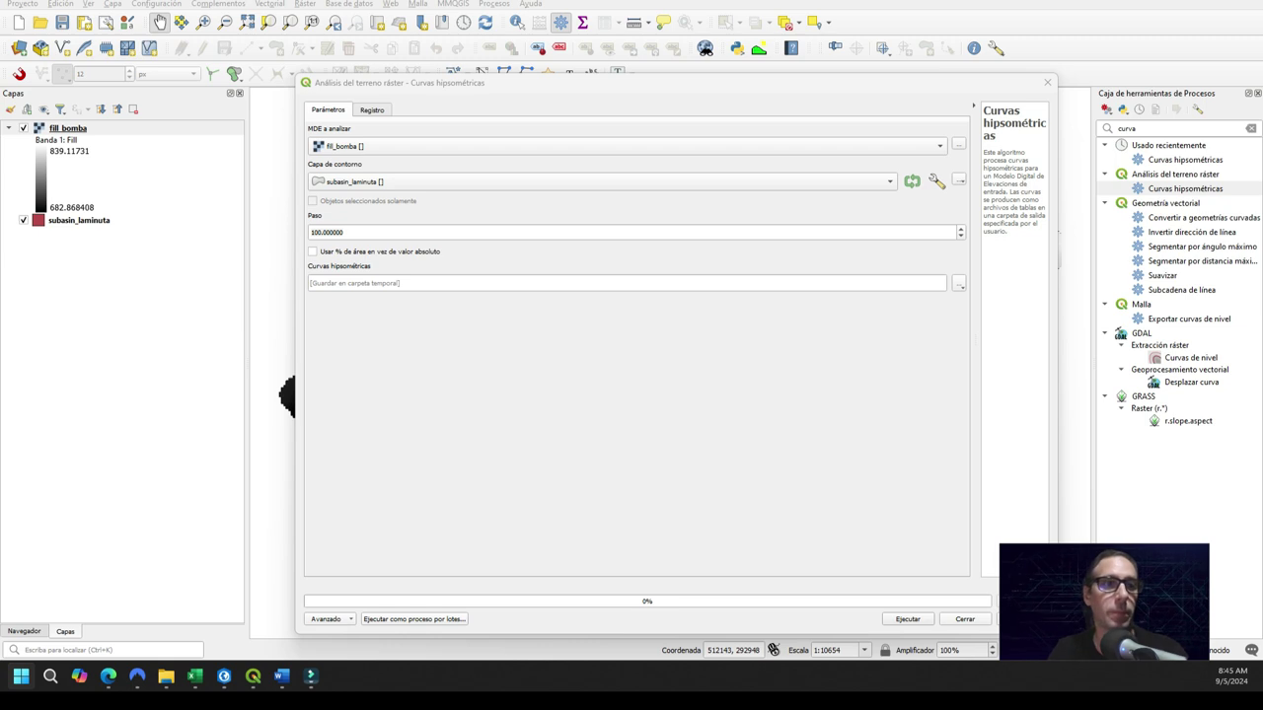
pyautogui.moveTo(327, 67); pyautogui.dragTo(444, 73)
pyautogui.click(591, 134)
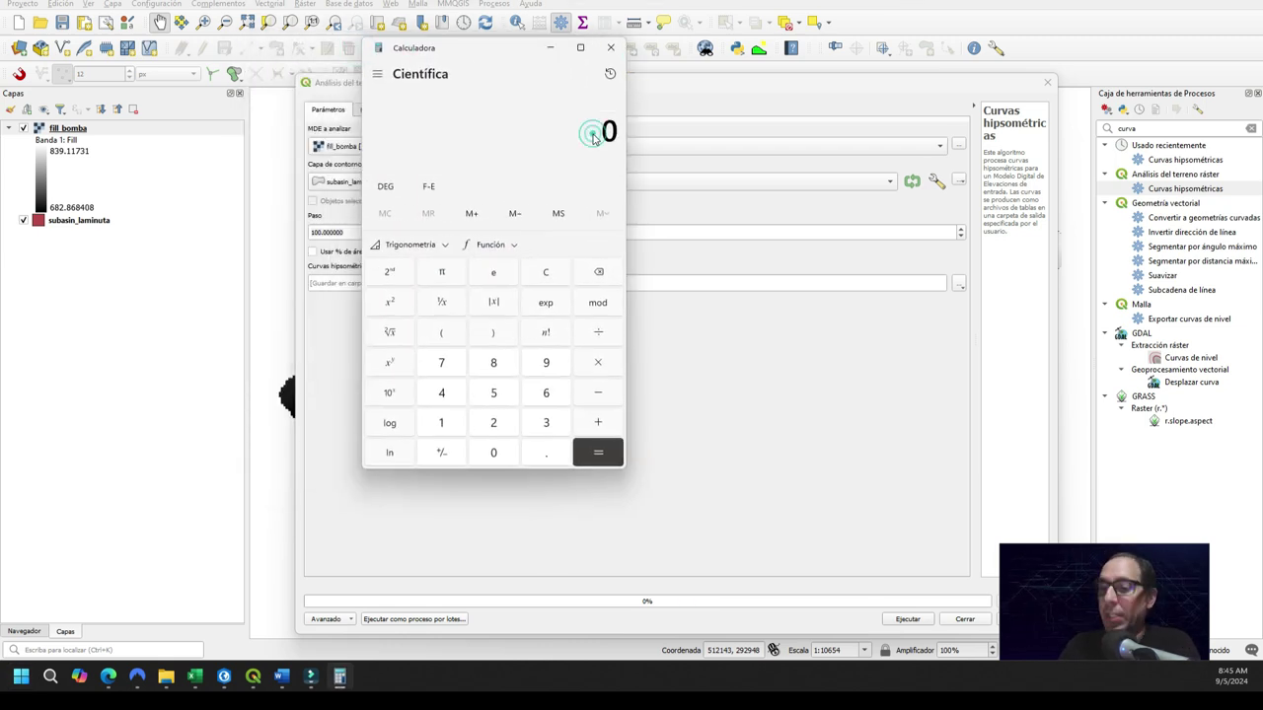
pyautogui.write('839.11 - ')
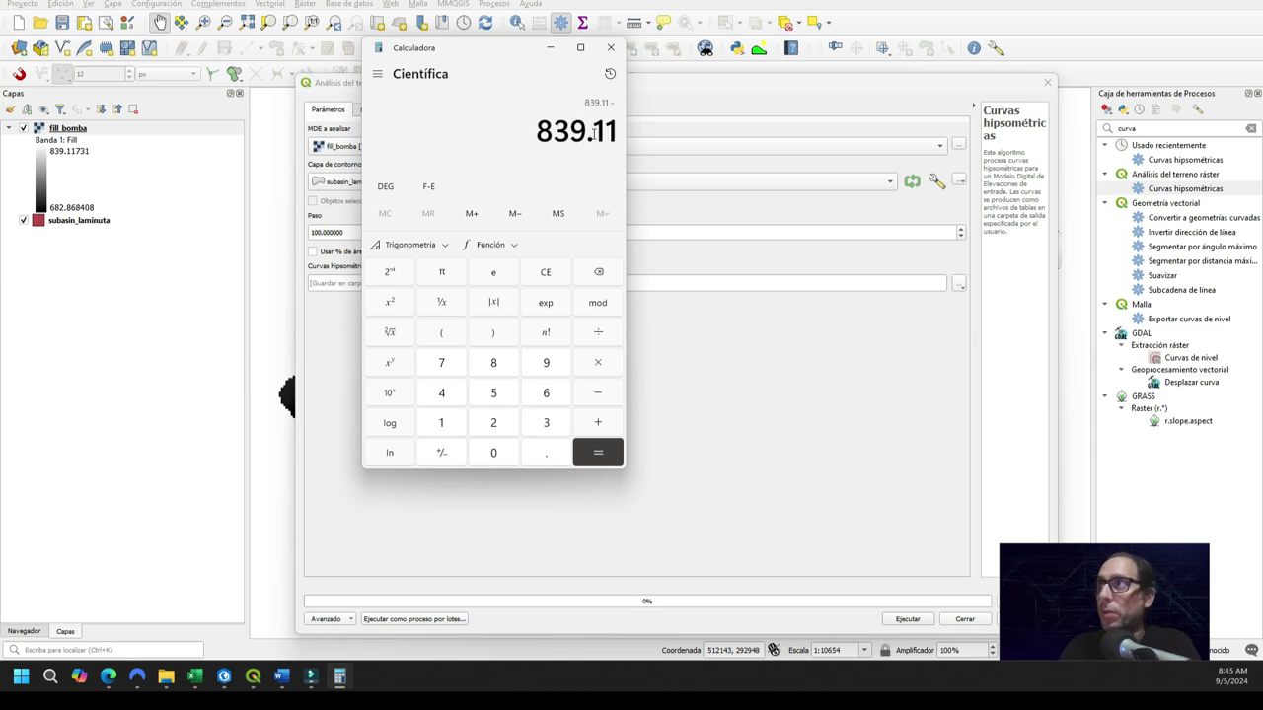
pyautogui.write('682')
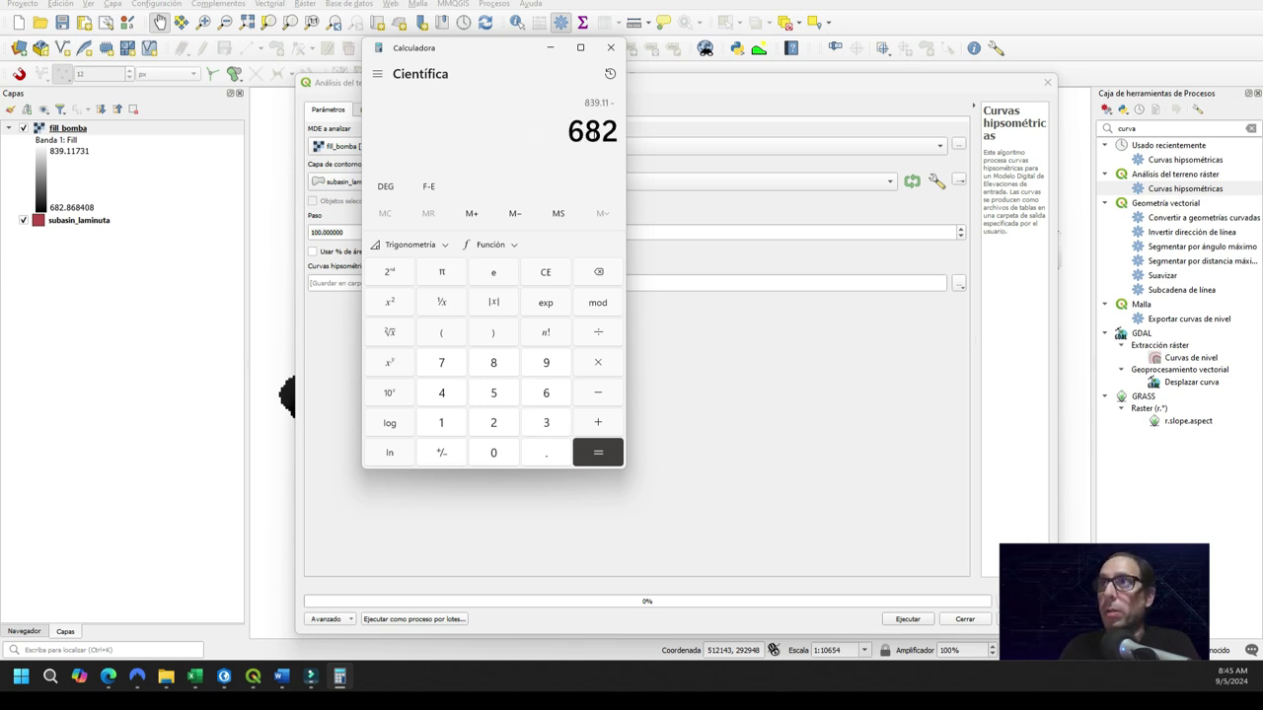
pyautogui.write('.86')
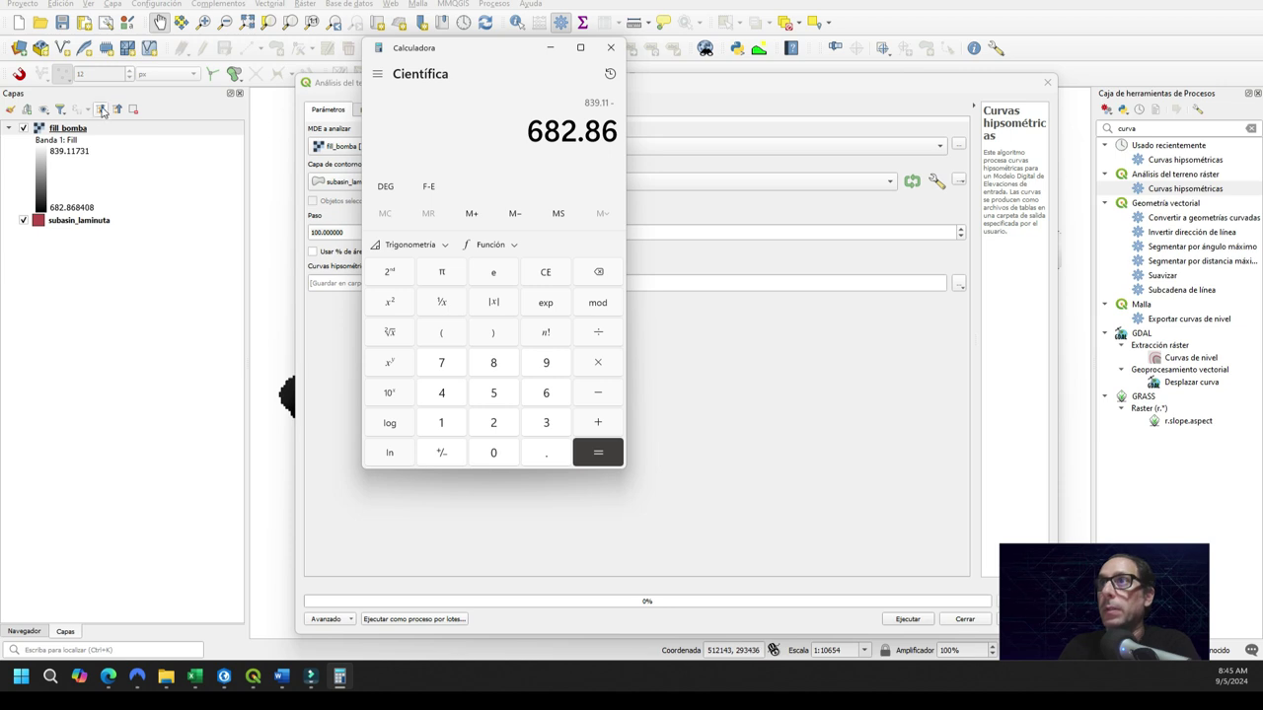
pyautogui.click(598, 452)
pyautogui.press('/')
pyautogui.write('5')
pyautogui.click(598, 453)
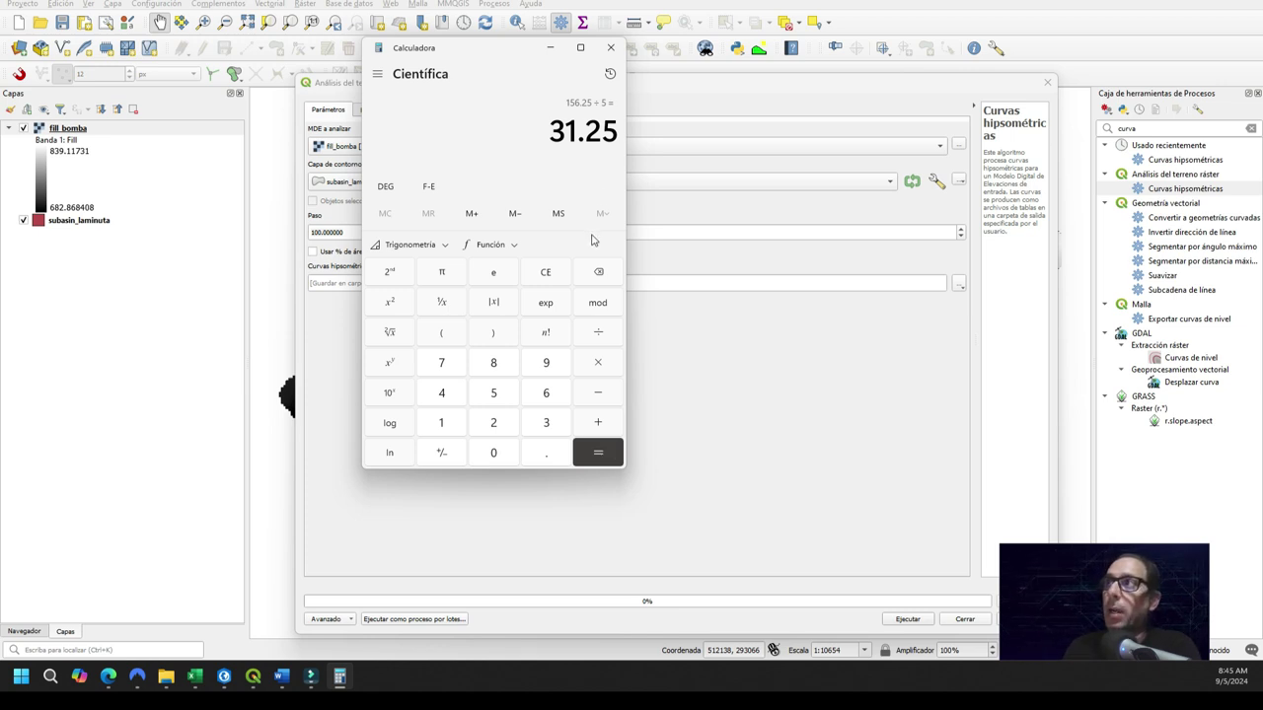
# Close the calculator and run the hypsometric curves tool with a step of 30, saving the output to the Informes folder inside LA_MINUTA
pyautogui.click(612, 49)
pyautogui.write('30')
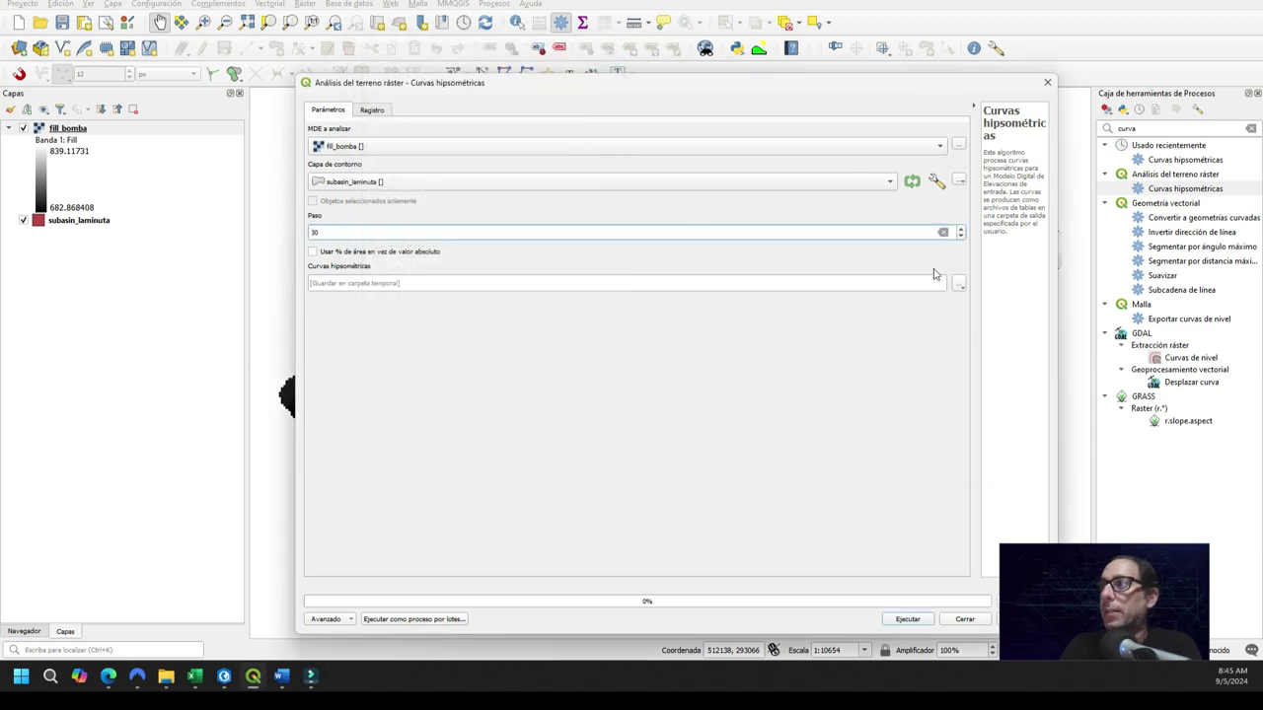
pyautogui.click(959, 284)
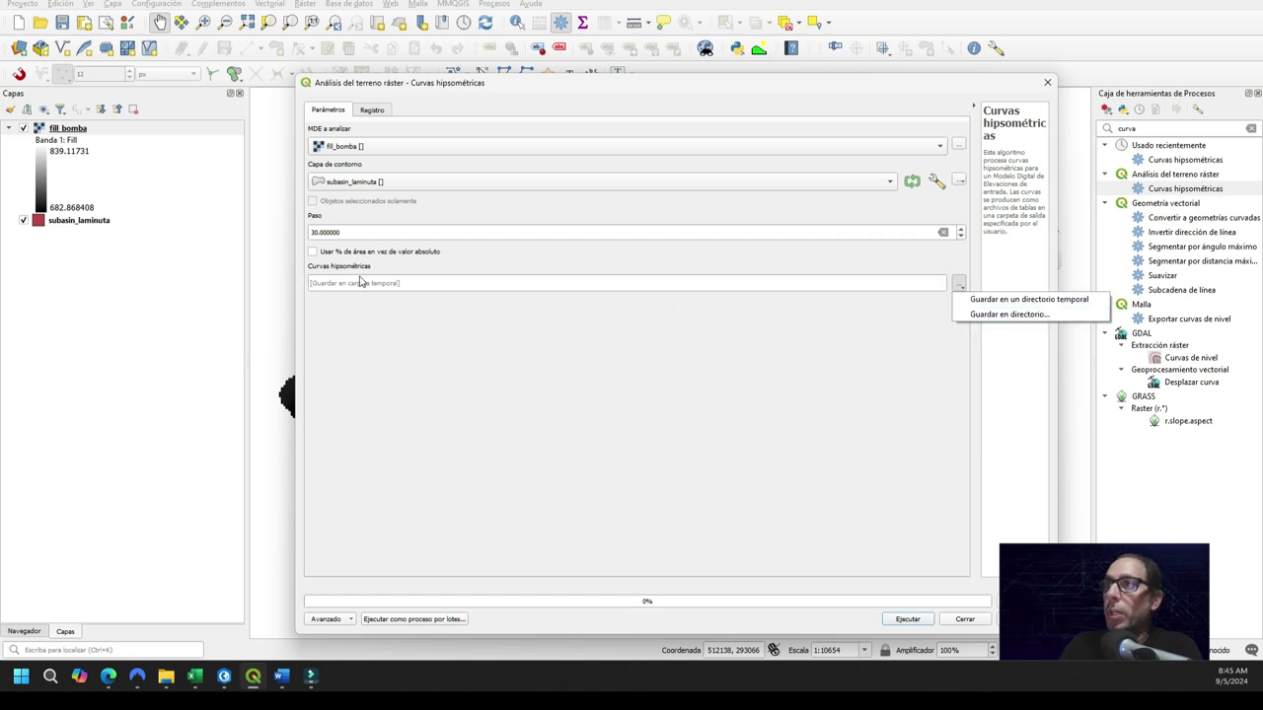
pyautogui.click(995, 316)
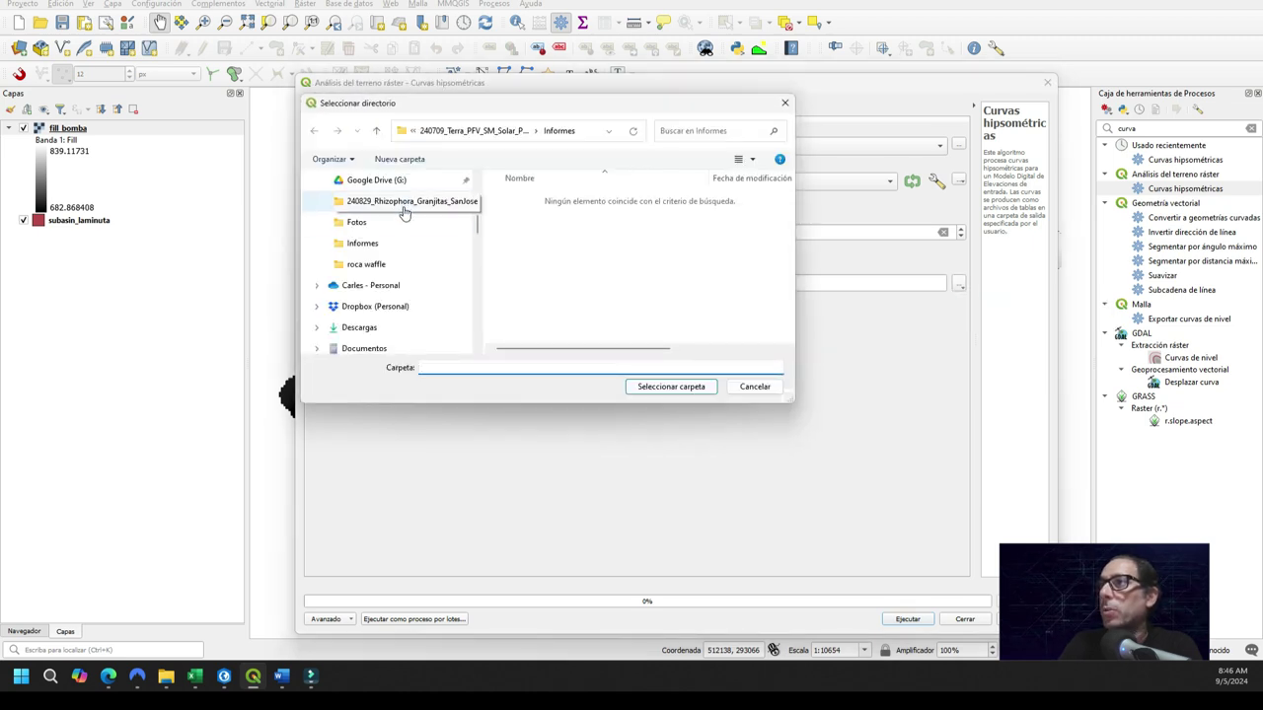
pyautogui.click(410, 202)
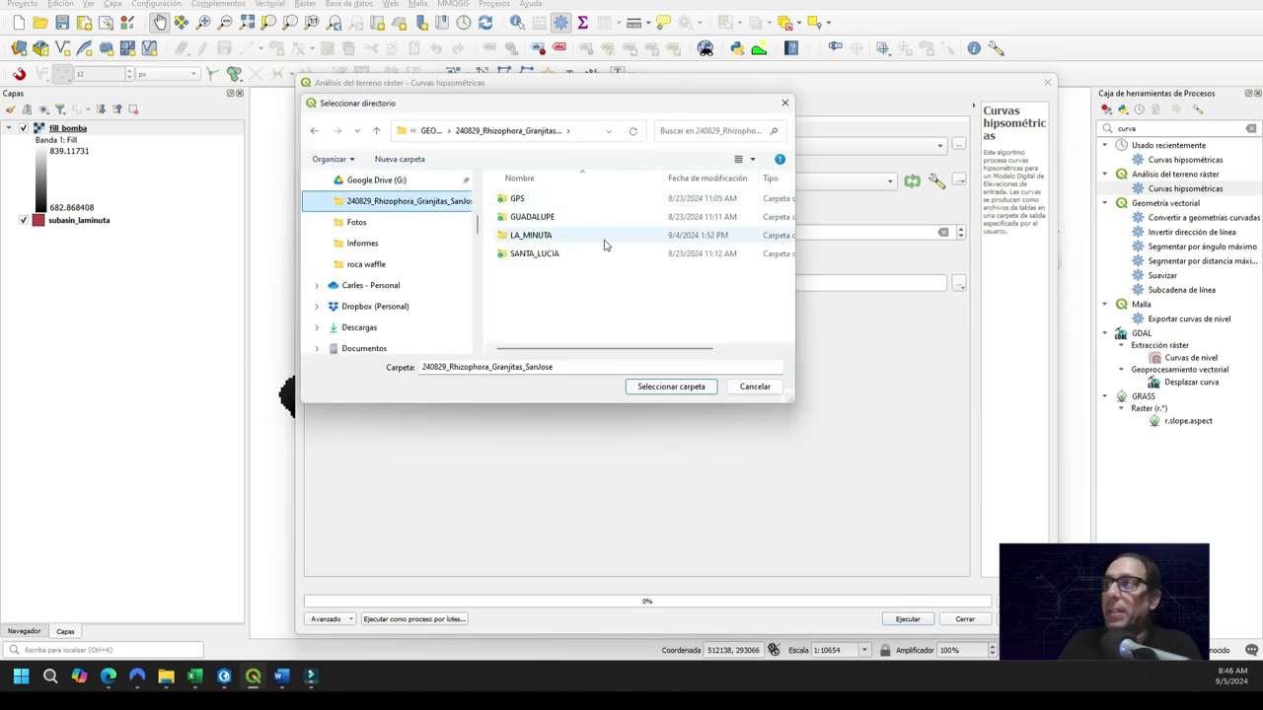
pyautogui.doubleClick(577, 240)
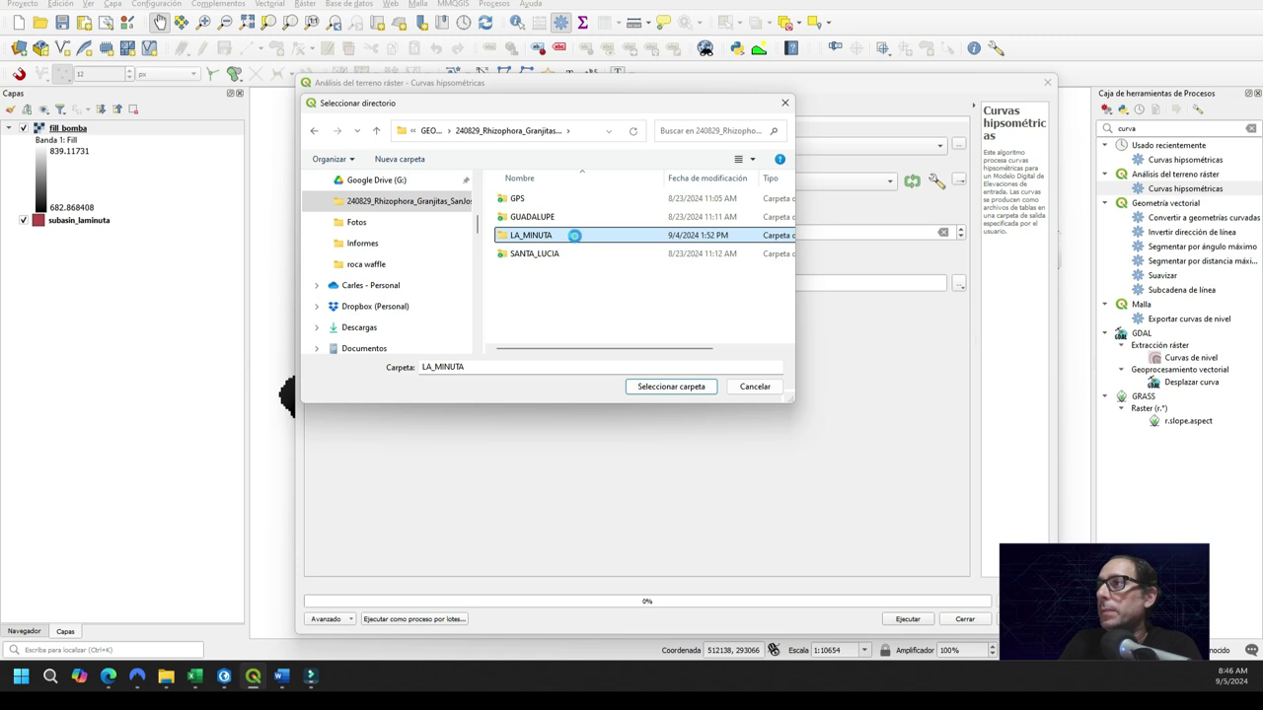
pyautogui.click(671, 387)
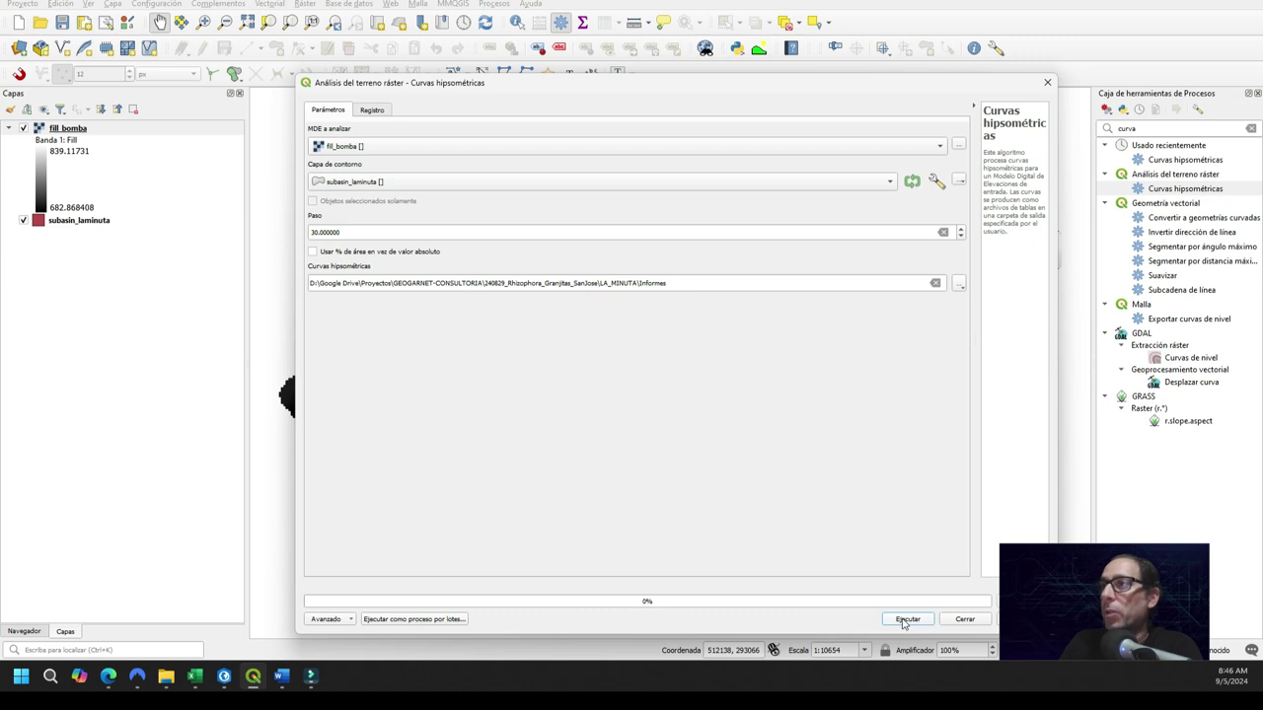
pyautogui.click(906, 620)
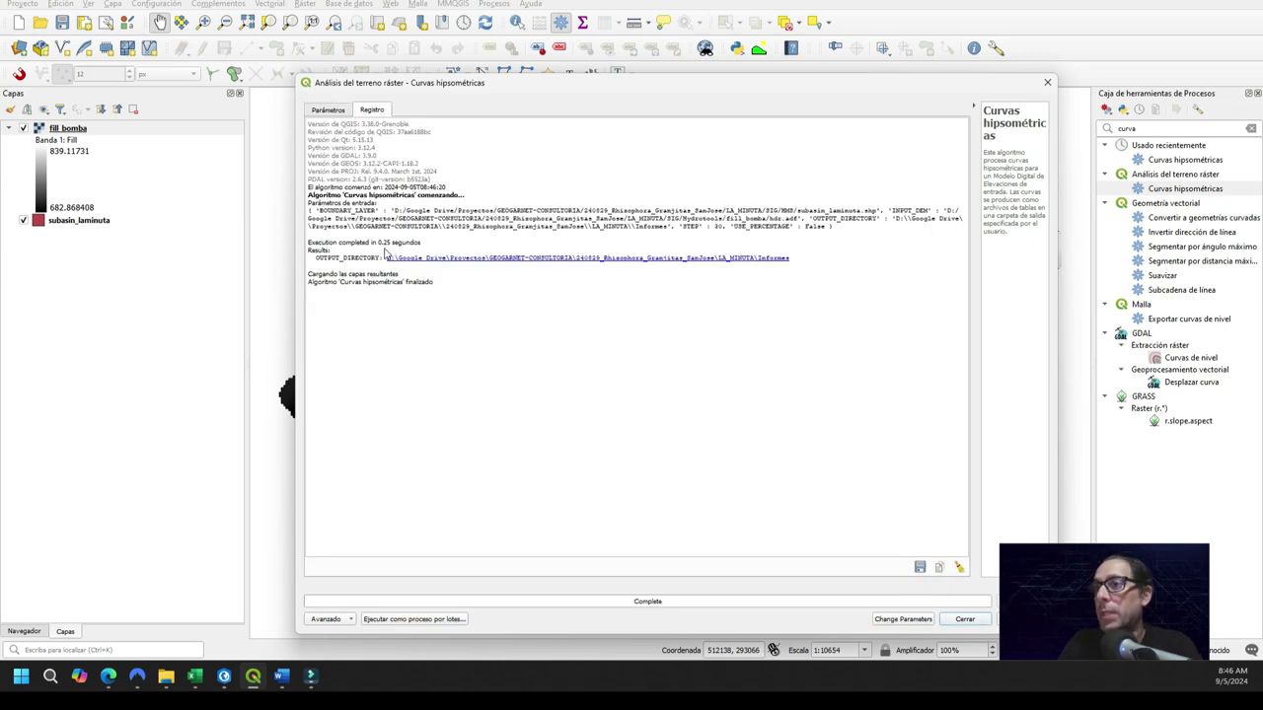
# Switch to File Explorer and open histogram_subasin_laminuta_0.csv from the LA_MINUTA Informes folder in Excel
pyautogui.click(166, 675)
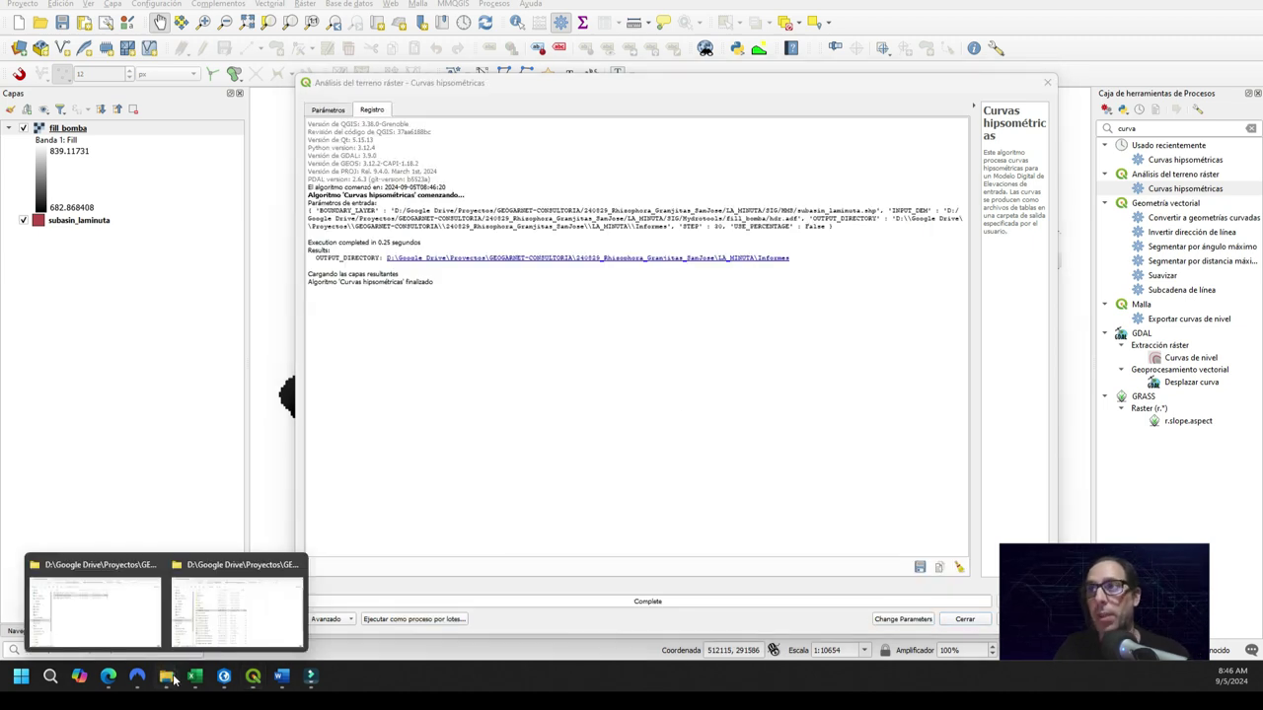
pyautogui.click(211, 630)
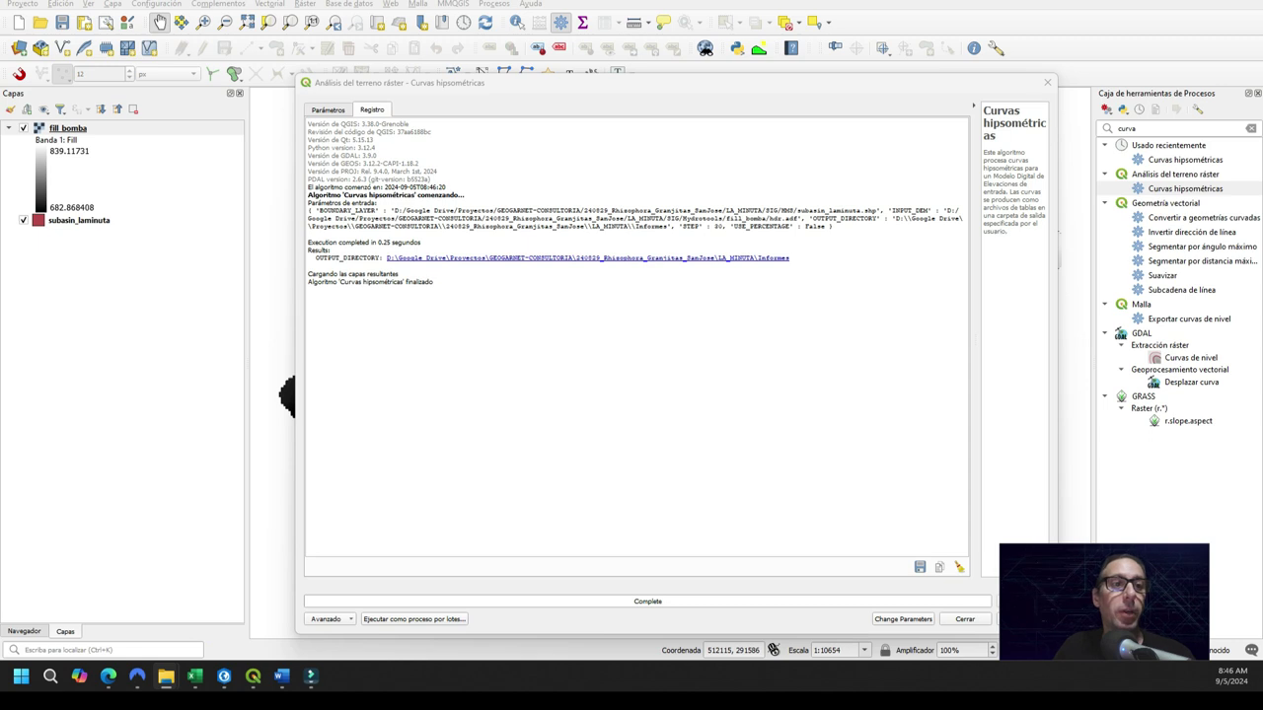
pyautogui.doubleClick(503, 98)
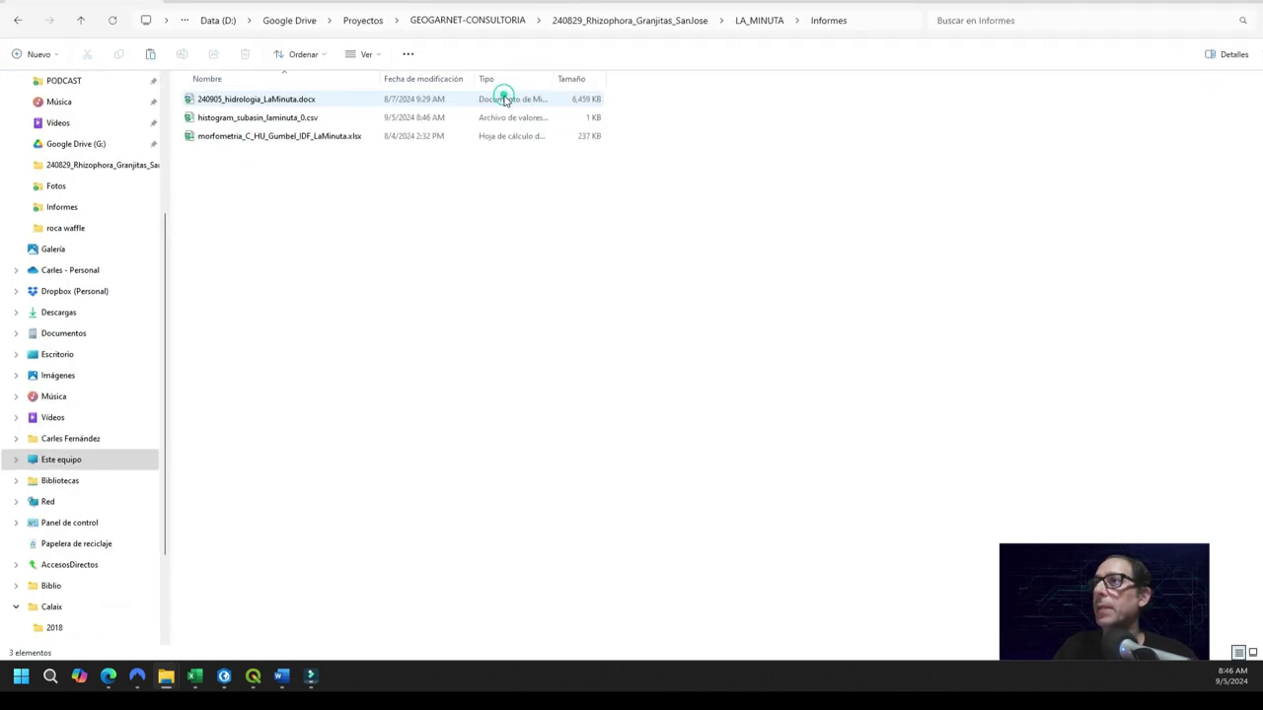
pyautogui.click(221, 118)
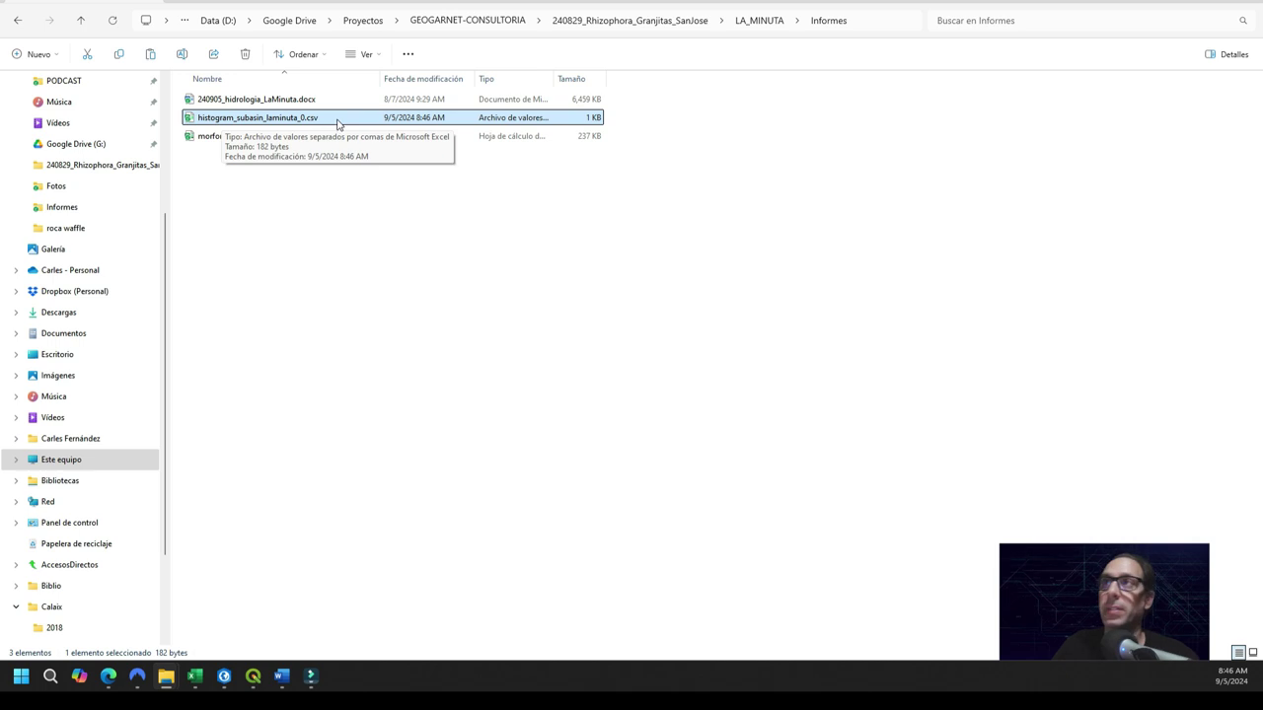
pyautogui.doubleClick(210, 119)
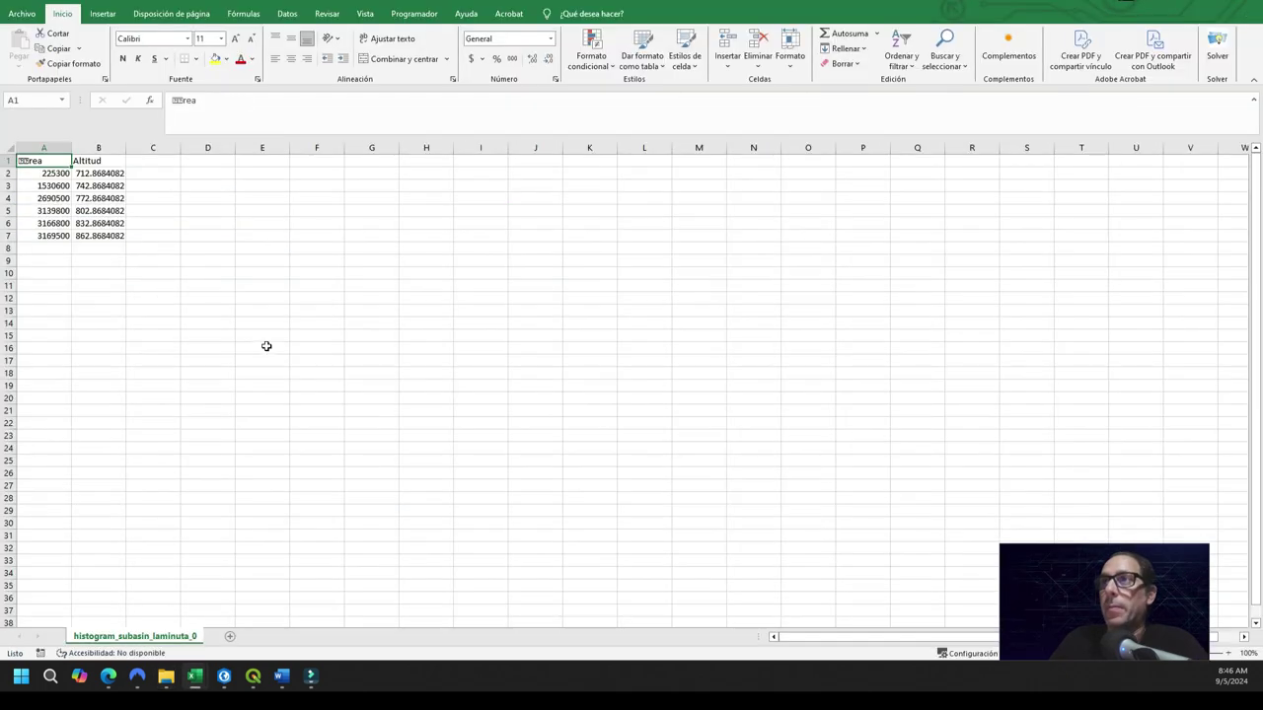
# Copy the CSV's area and altitude values into the Morfo_LaMinuta hypsometric table starting at A48, and clear the leftover values in A54:B58
pyautogui.moveTo(47, 173); pyautogui.dragTo(116, 235)
pyautogui.hotkey('ctrl', 'c')
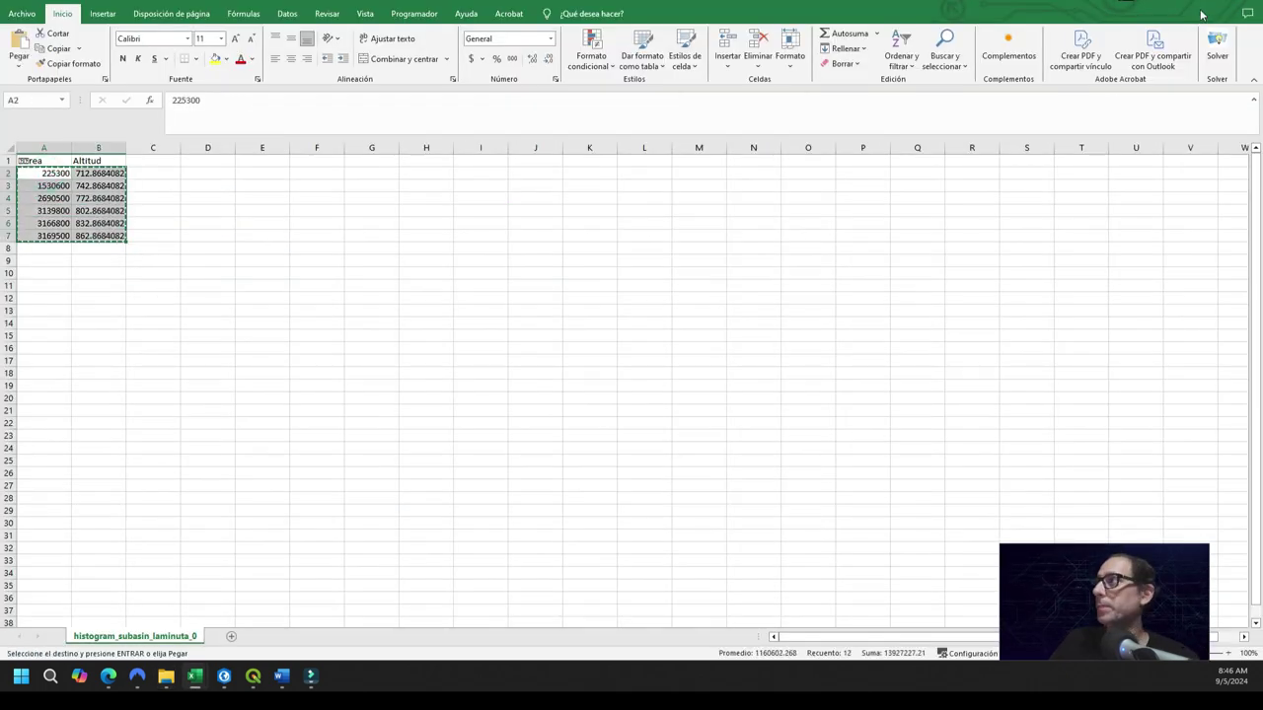
pyautogui.click(1187, 3)
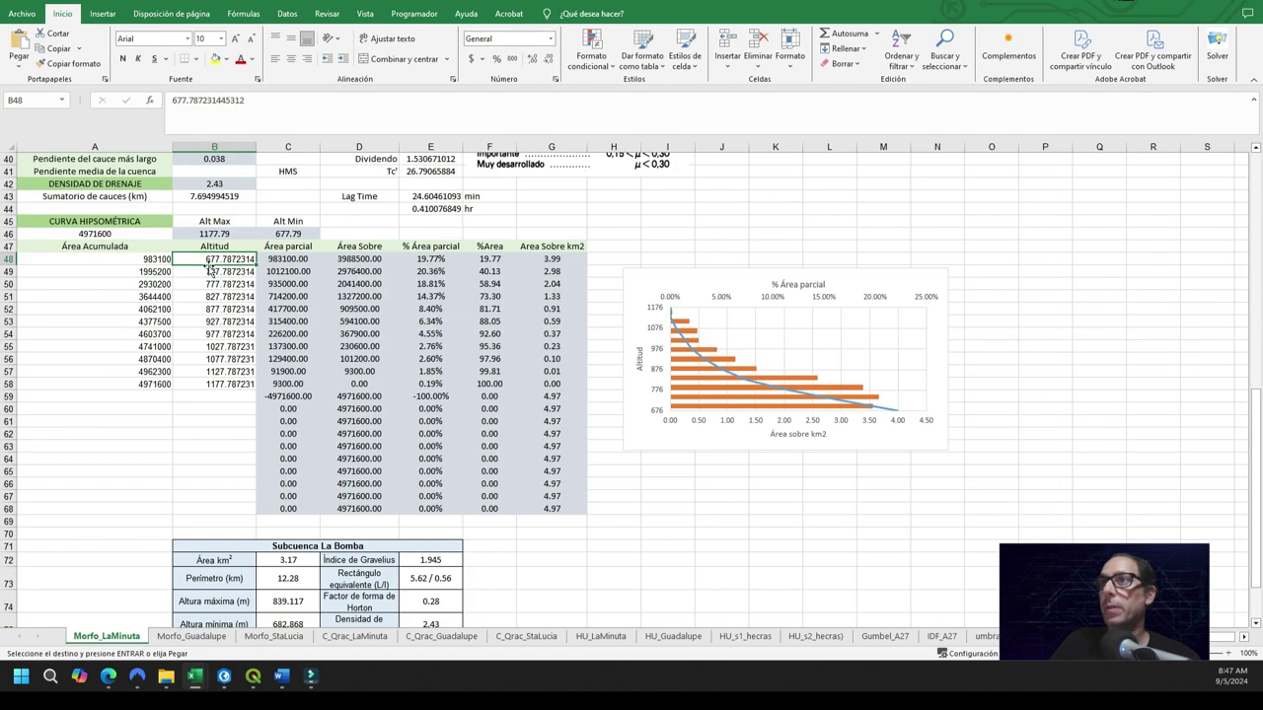
pyautogui.click(119, 257)
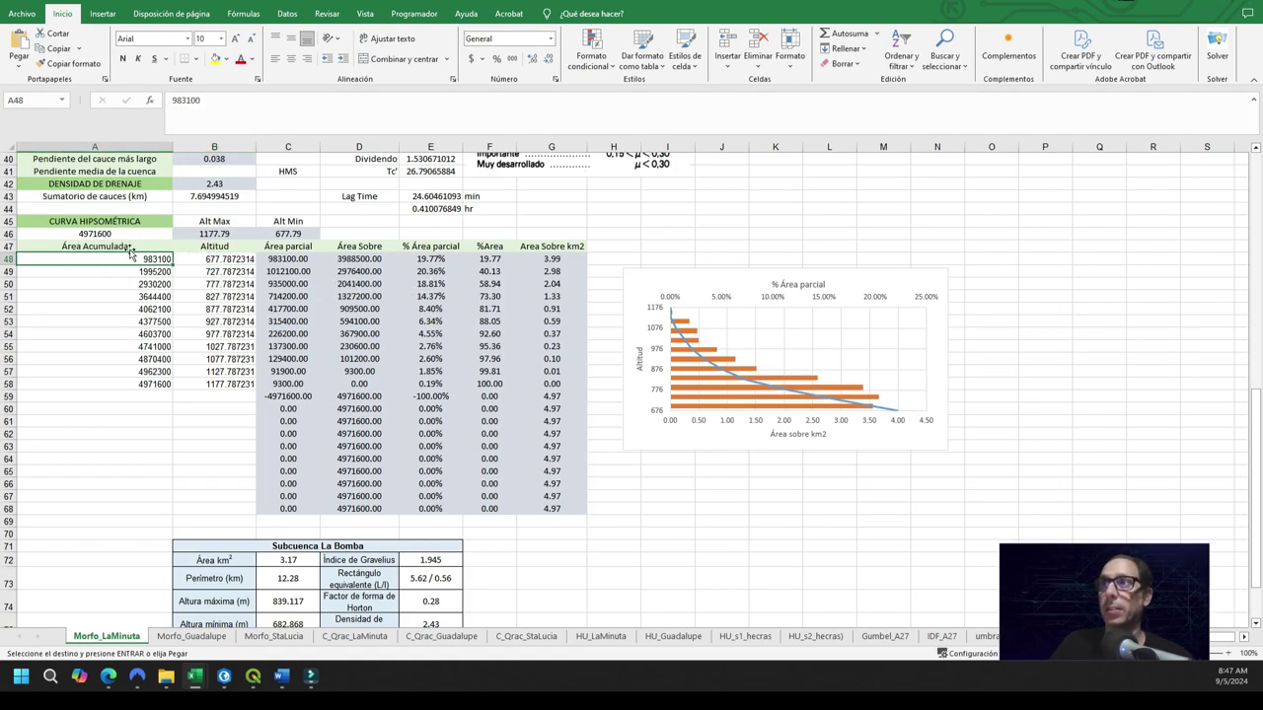
pyautogui.hotkey('ctrl', 'v')
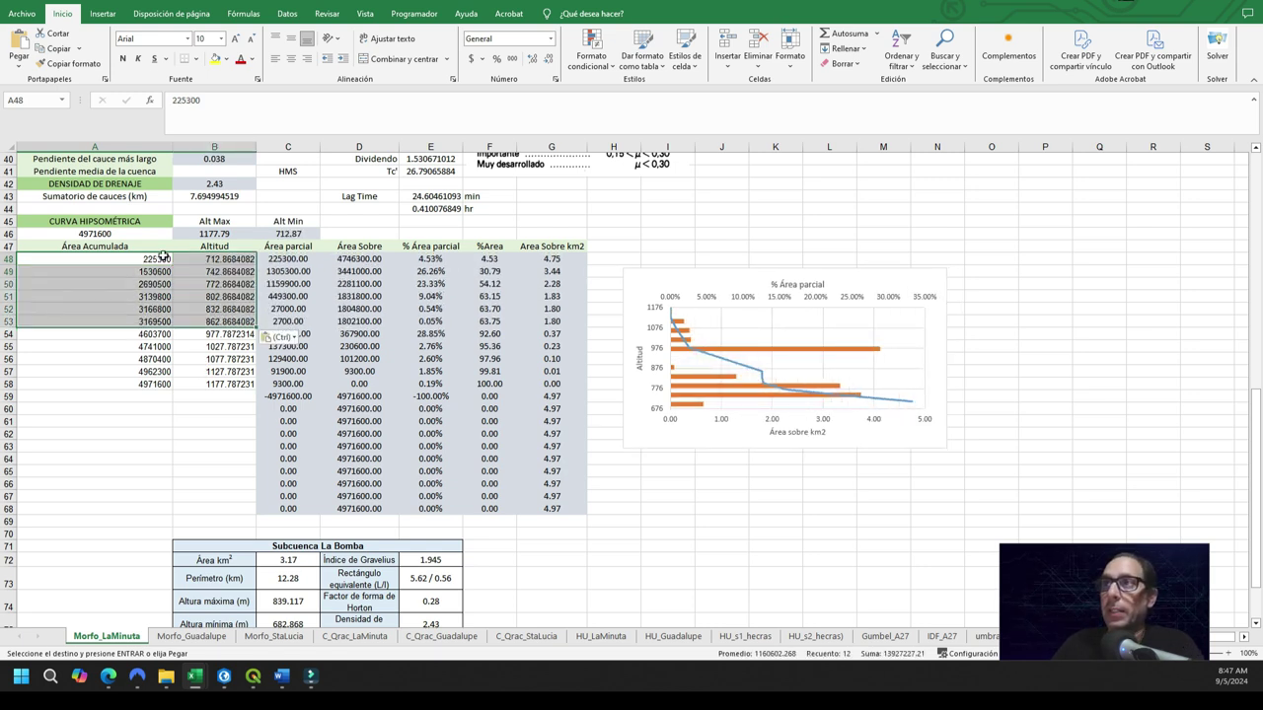
pyautogui.moveTo(135, 335); pyautogui.dragTo(217, 383)
pyautogui.press('Delete')
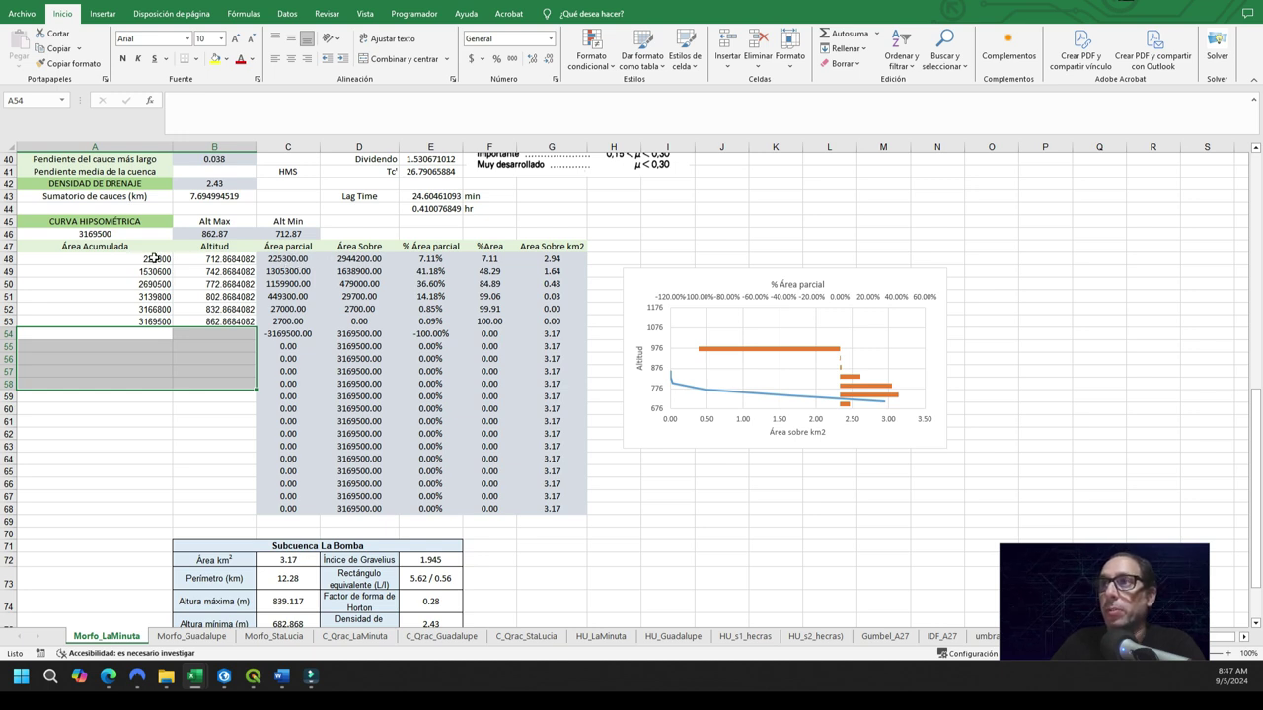
# Review the accumulated area and altitude values in rows 48 to 53 and the Área parcial formulas in C48 to C50
pyautogui.moveTo(151, 255); pyautogui.dragTo(148, 318)
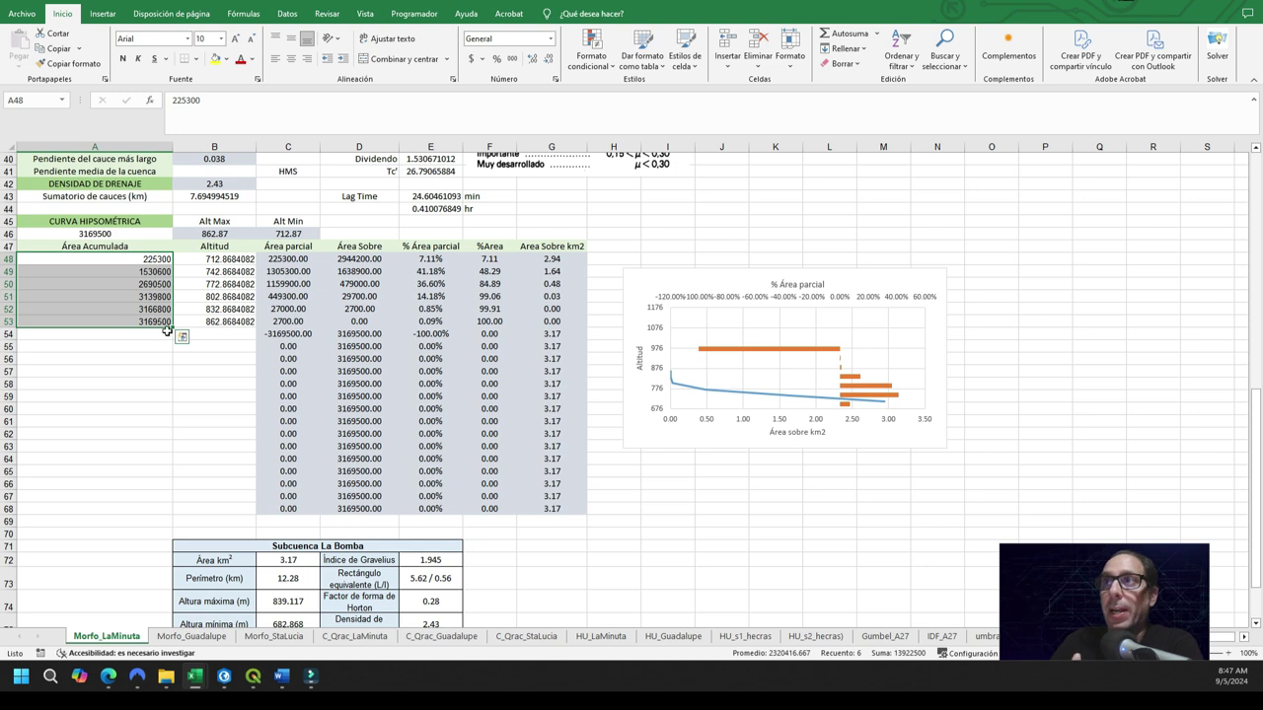
pyautogui.moveTo(238, 259); pyautogui.dragTo(242, 321)
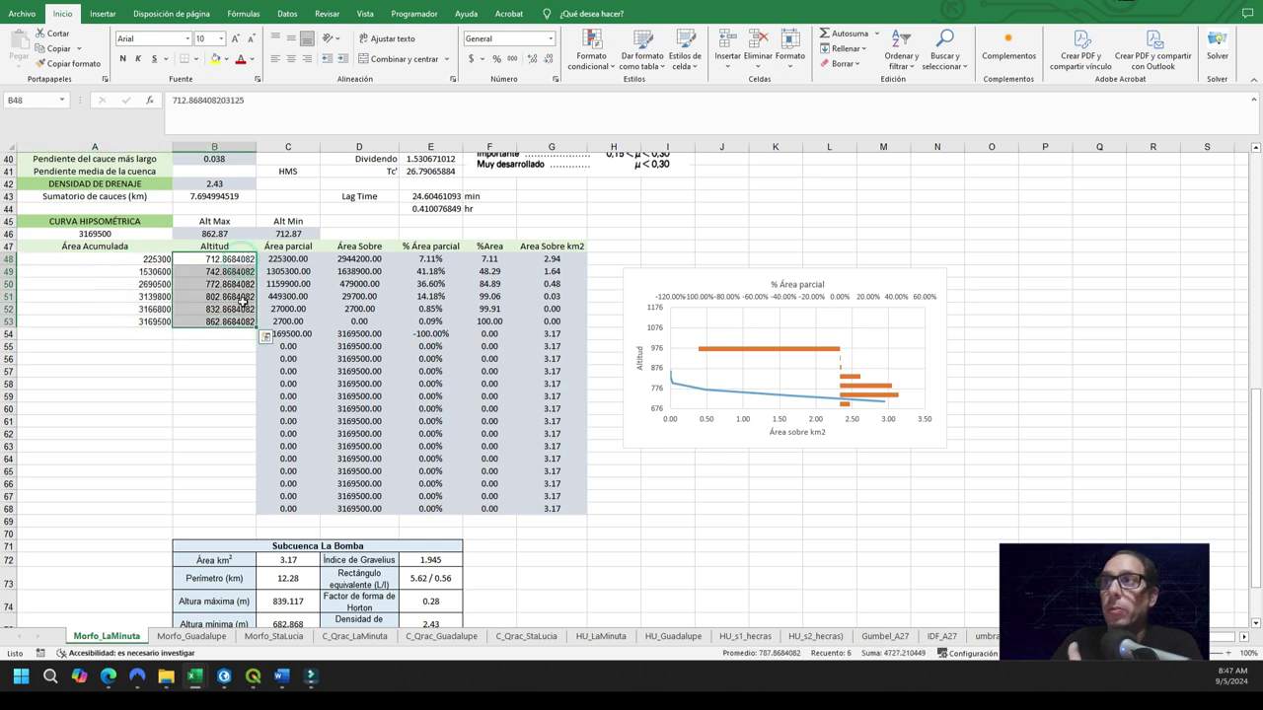
pyautogui.click(296, 261)
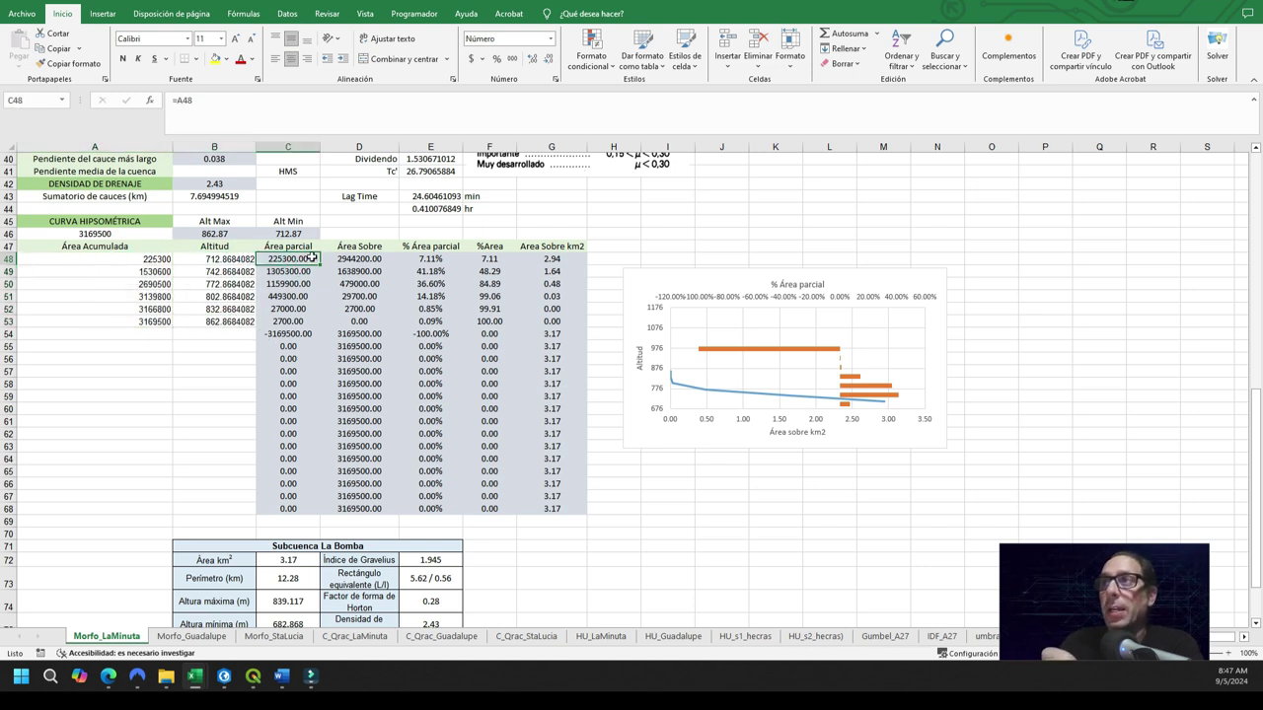
pyautogui.doubleClick(288, 259)
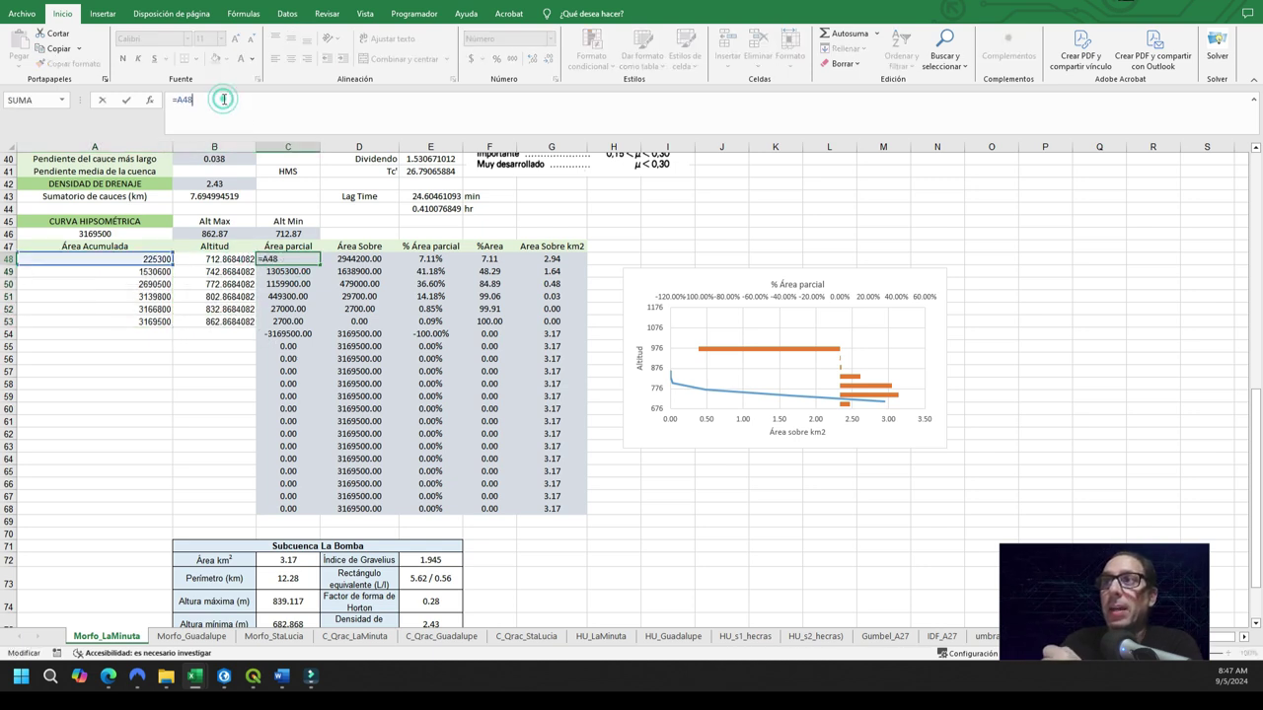
pyautogui.press('Return')
pyautogui.doubleClick(282, 271)
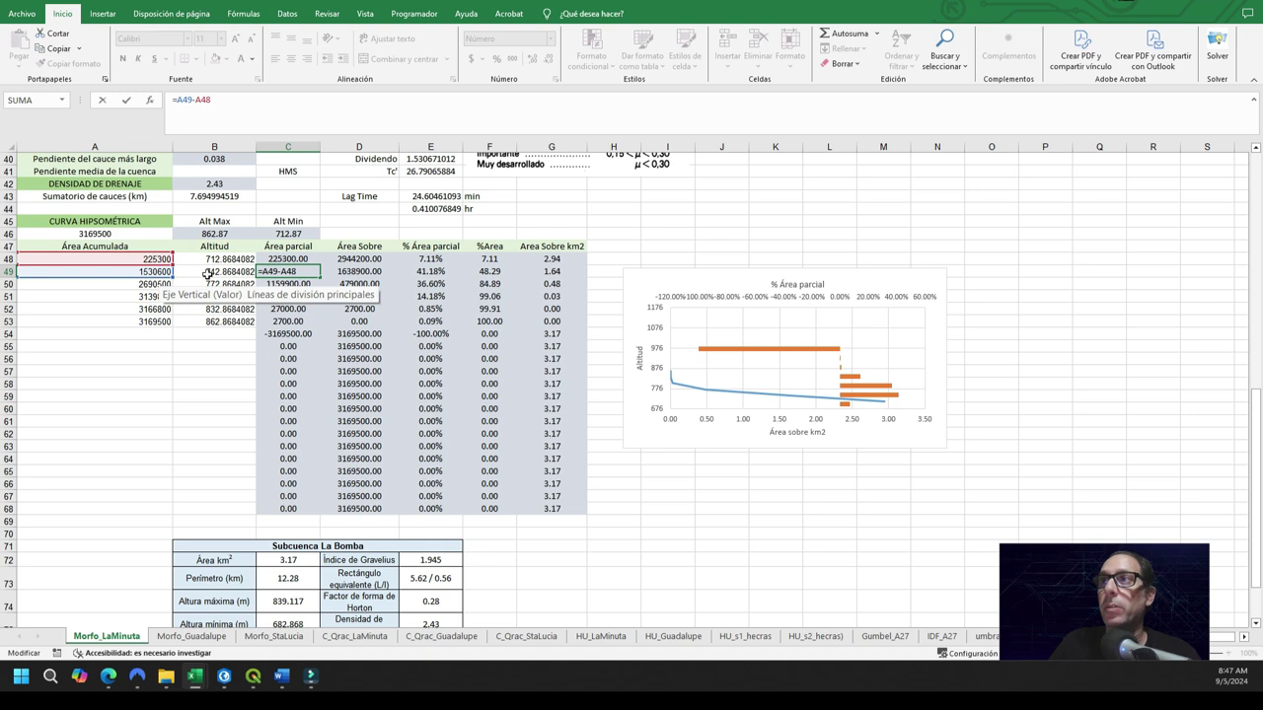
pyautogui.press('Return')
pyautogui.press('F2')
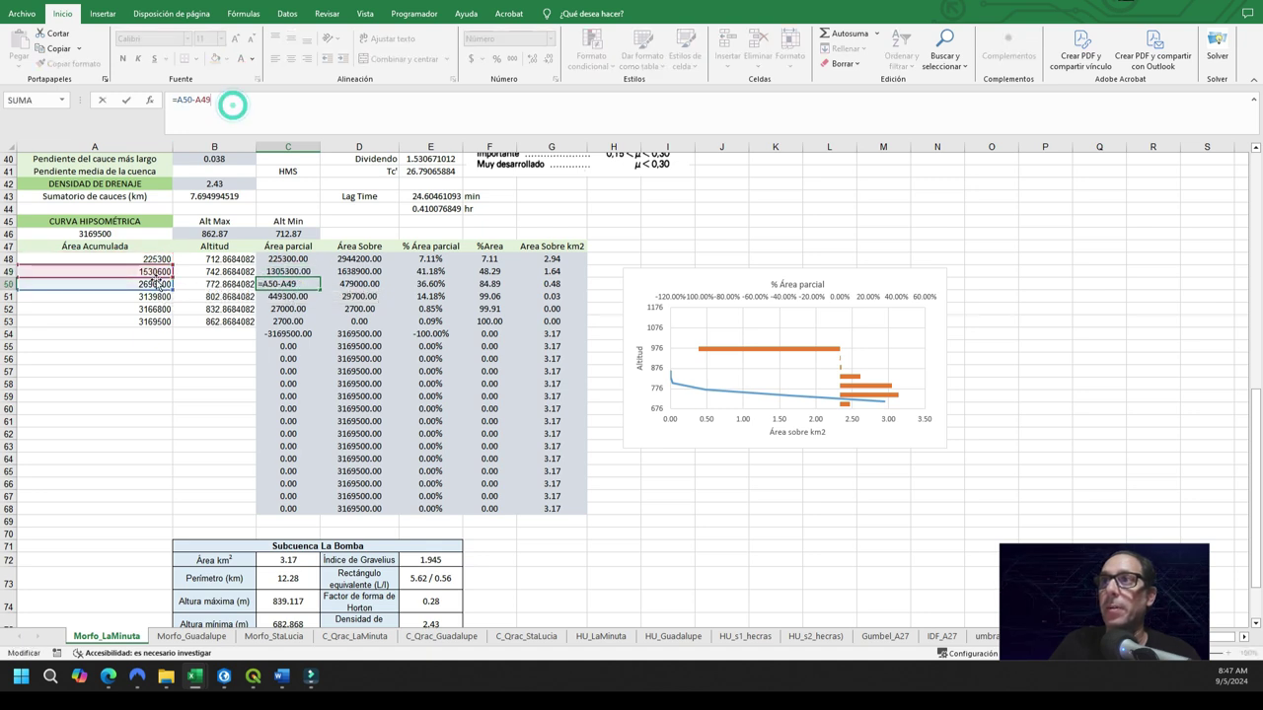
pyautogui.hotkey('ctrl', 'Return')
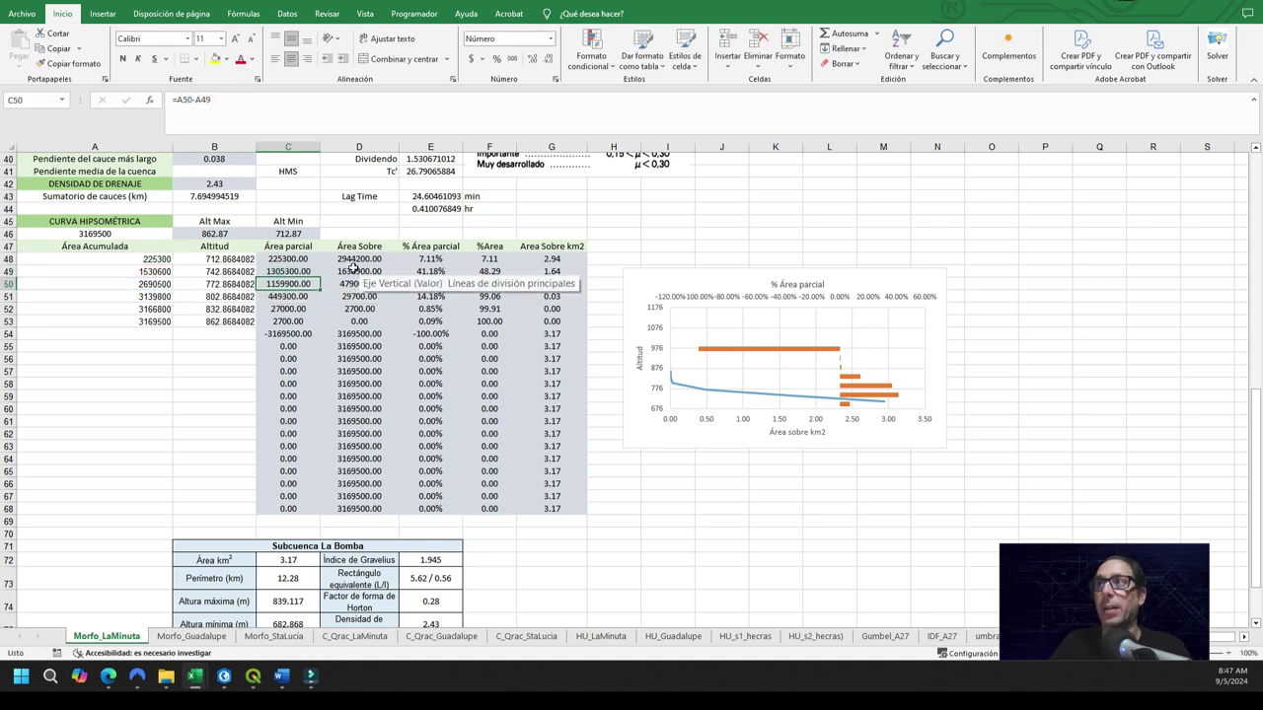
# Examine the Área Sobre formula in D48 and the total area formula in A46 that it refers to
pyautogui.click(377, 260)
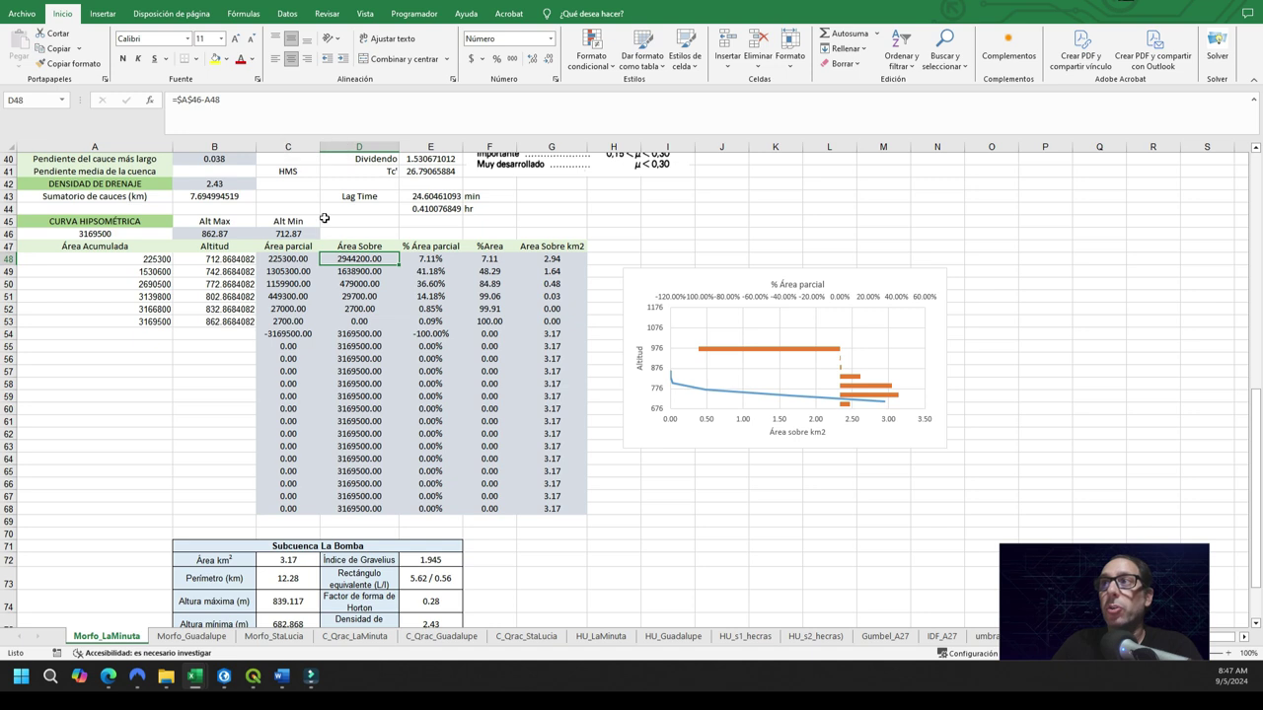
pyautogui.click(367, 322)
pyautogui.click(367, 258)
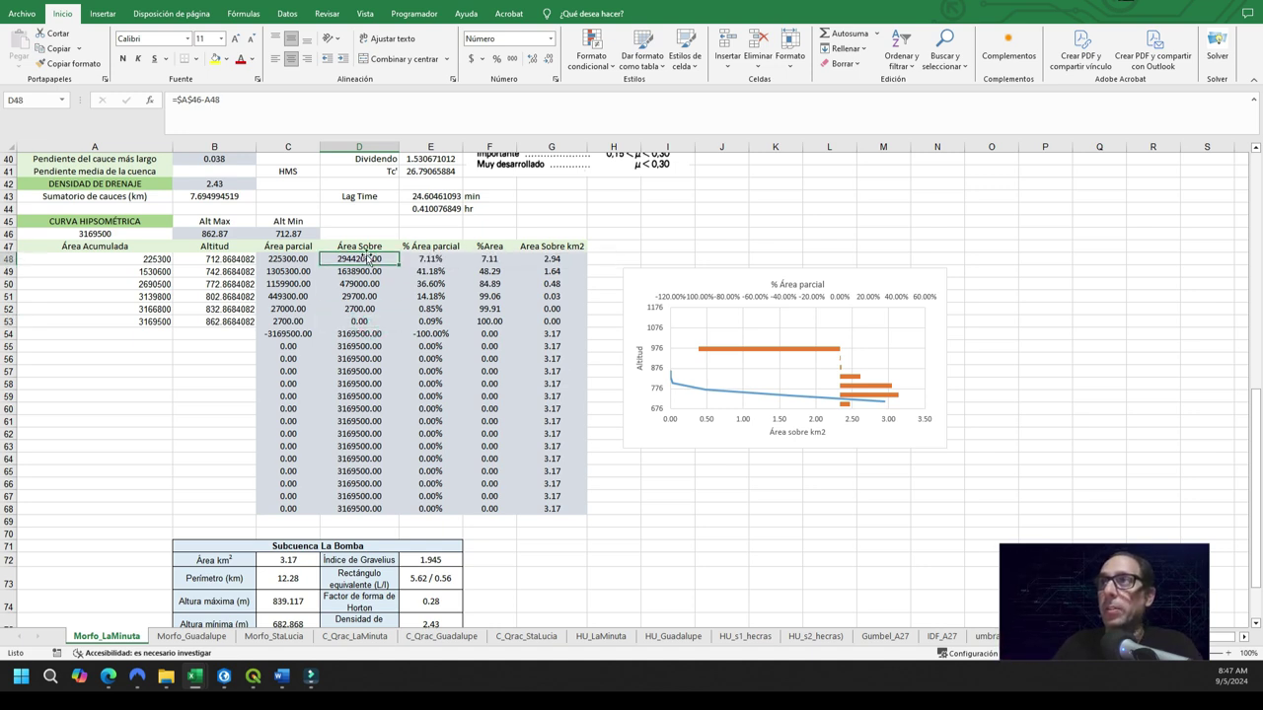
pyautogui.click(264, 106)
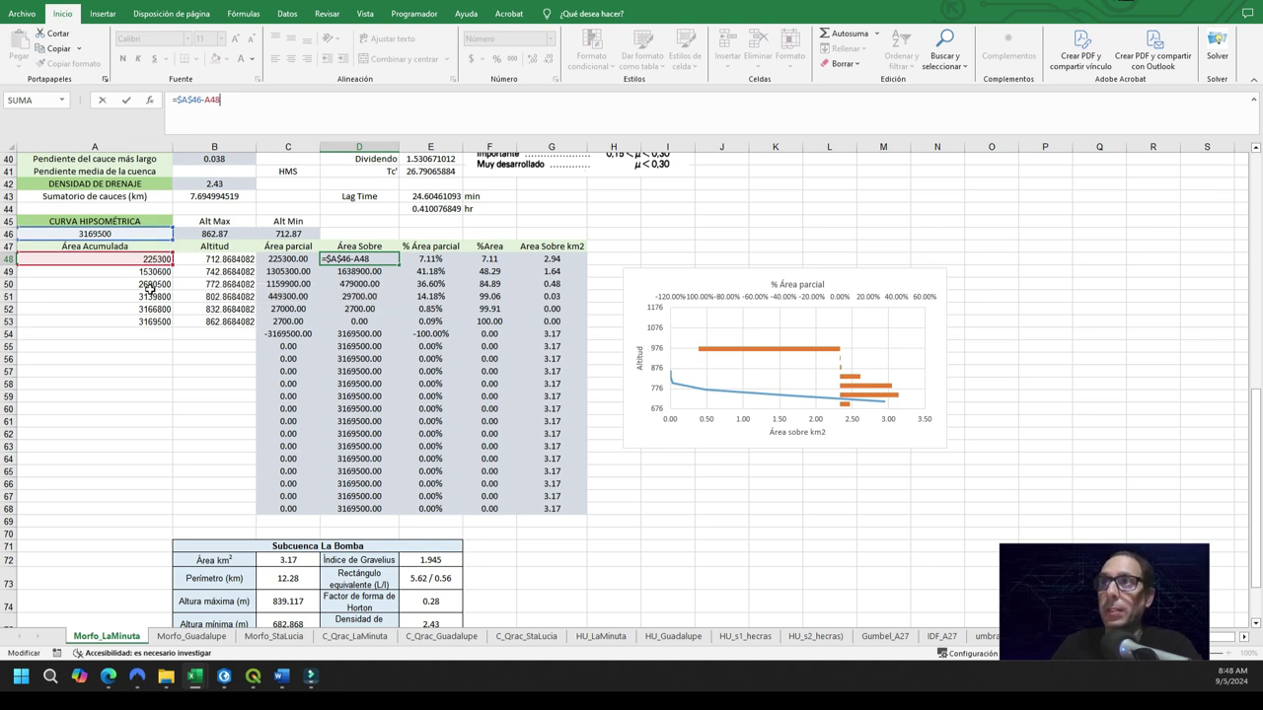
pyautogui.hotkey('ctrl', 'Return')
pyautogui.click(106, 234)
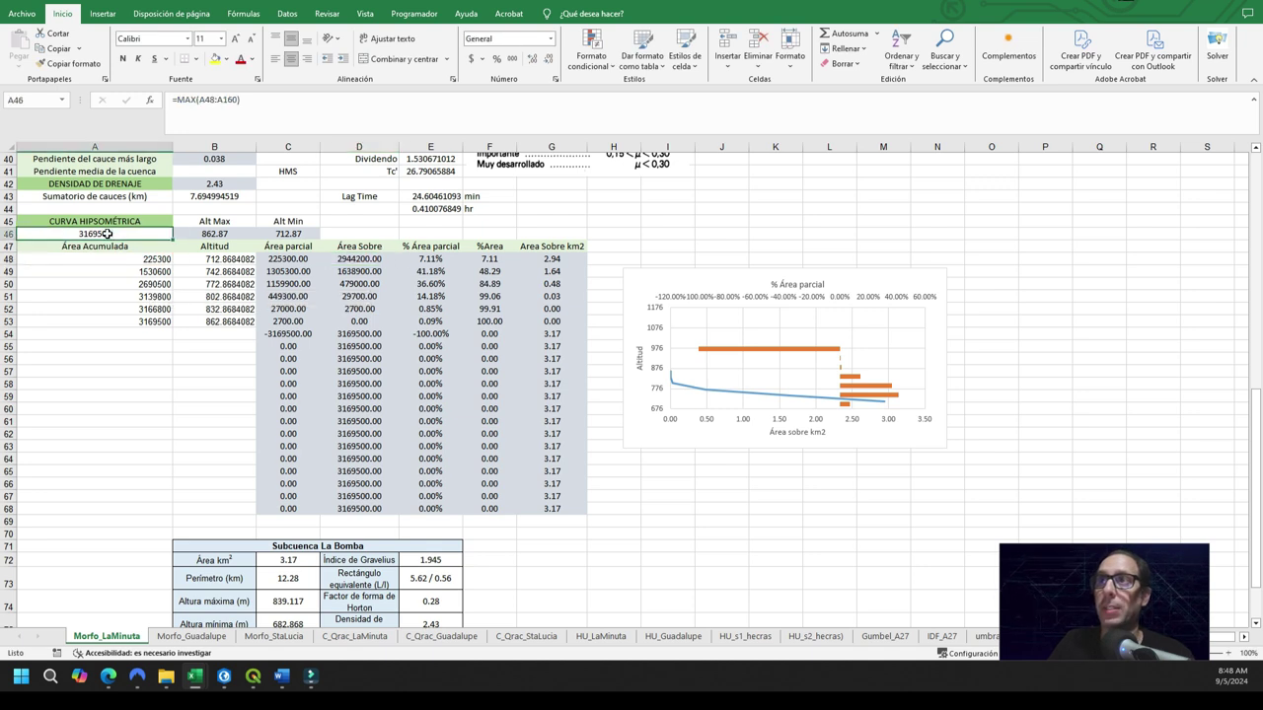
# Check the range used by the maximum formula in A46 against the last accumulated area in A53
pyautogui.doubleClick(105, 234)
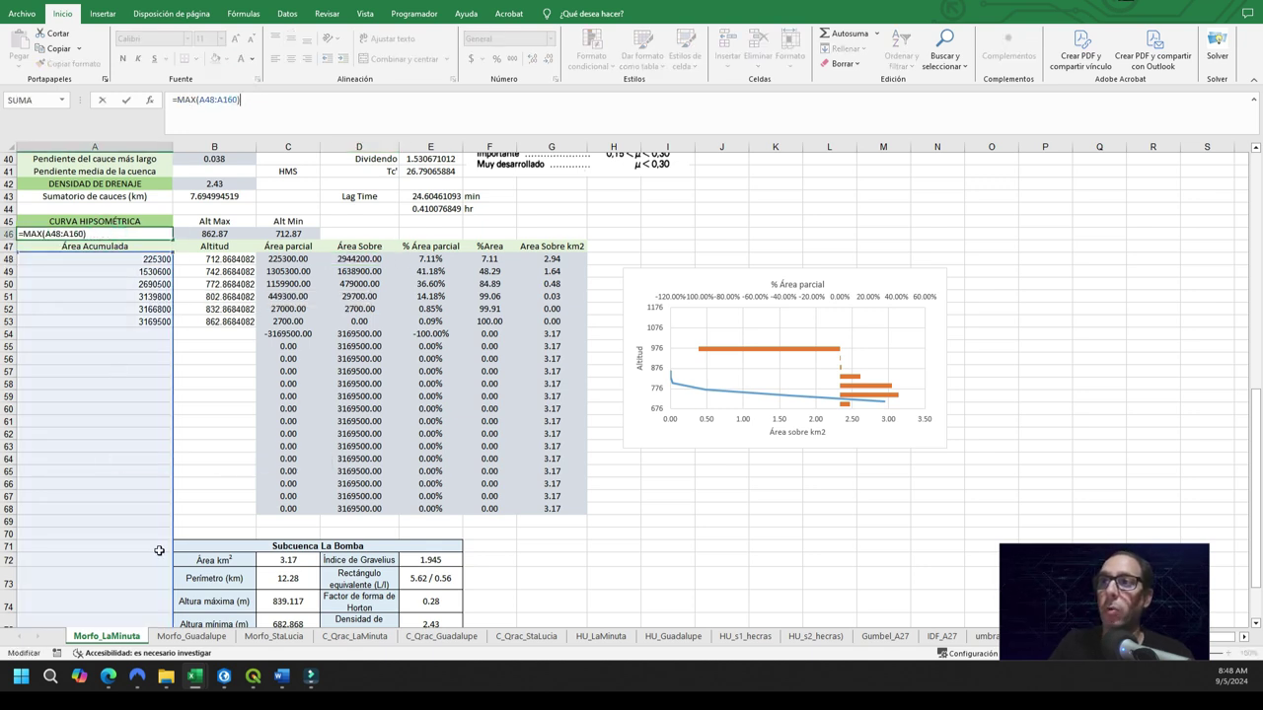
pyautogui.click(156, 323)
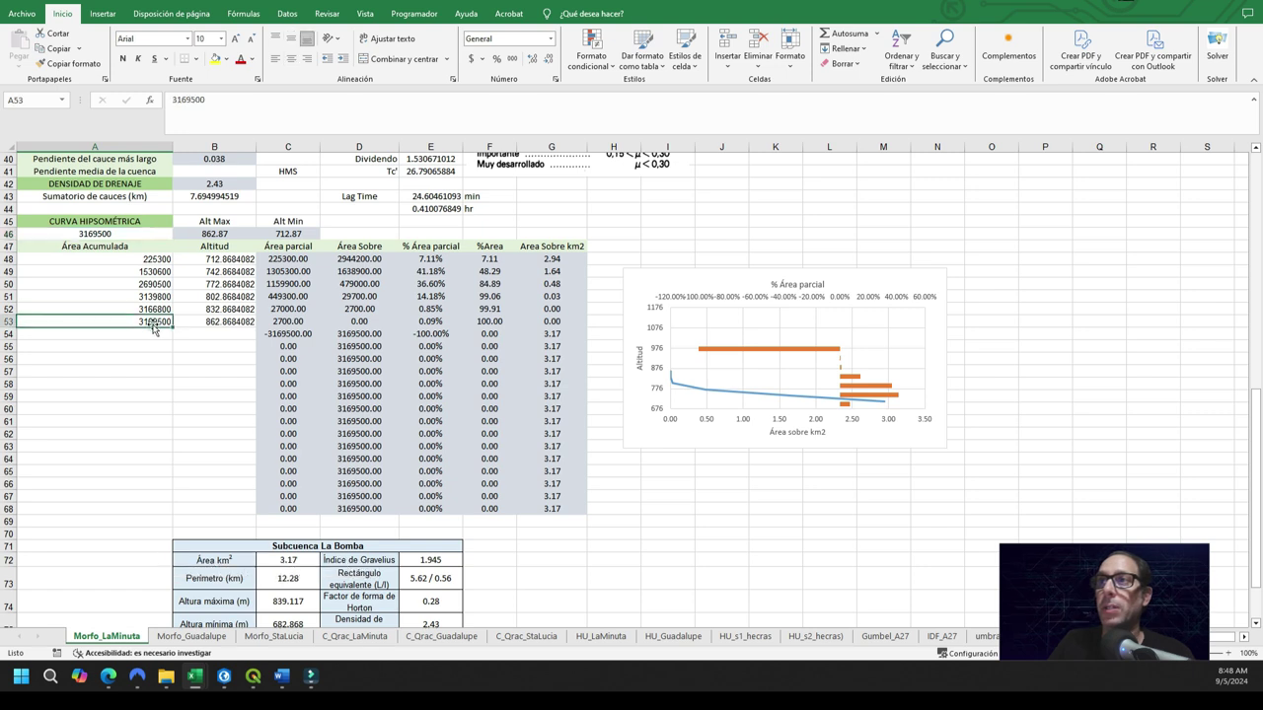
pyautogui.click(124, 235)
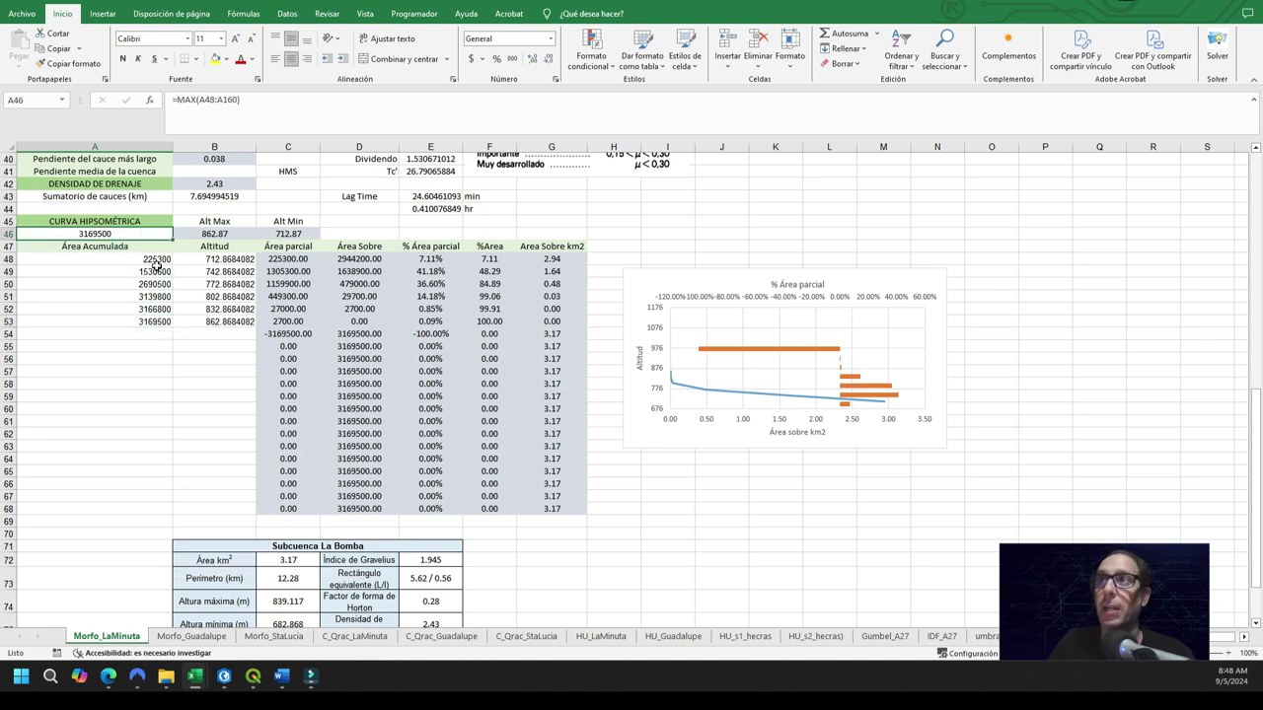
# Examine how the Área Sobre formulas in D48 and D53 subtract the accumulated area from the fixed total in A46
pyautogui.click(375, 259)
pyautogui.write('=')
pyautogui.click(128, 234)
pyautogui.press('F4')
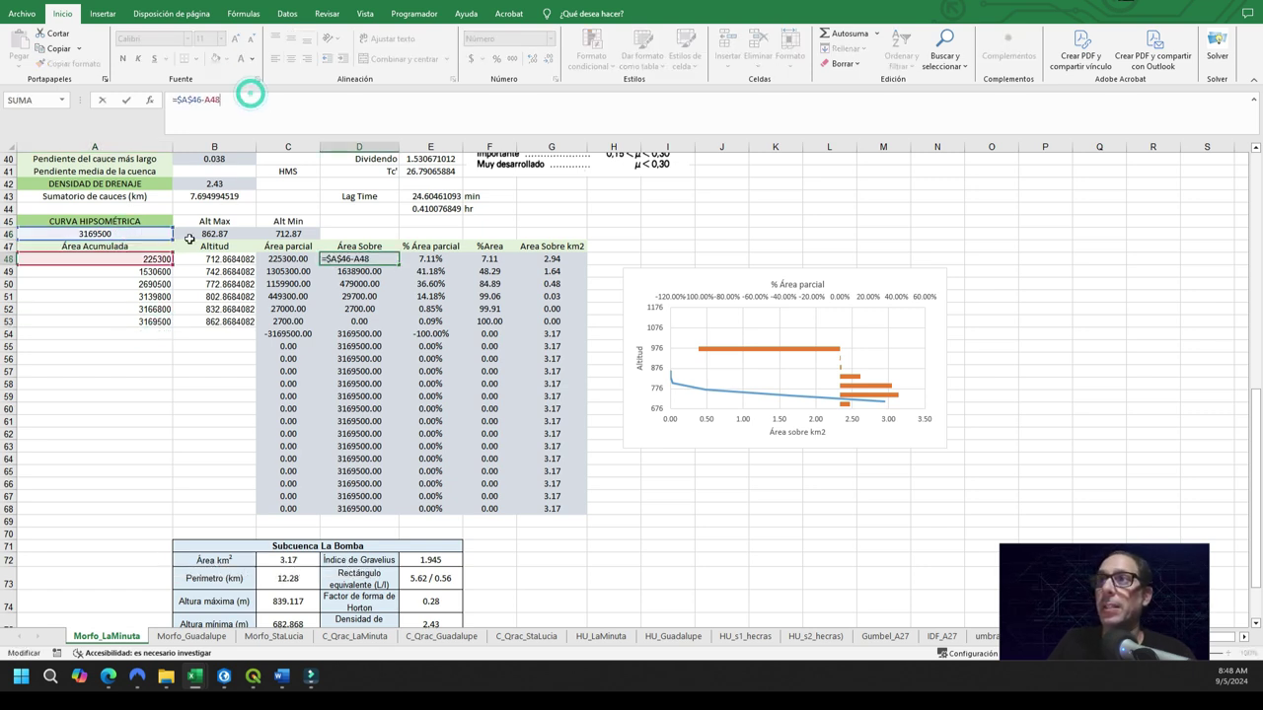
pyautogui.write('-')
pyautogui.click(165, 260)
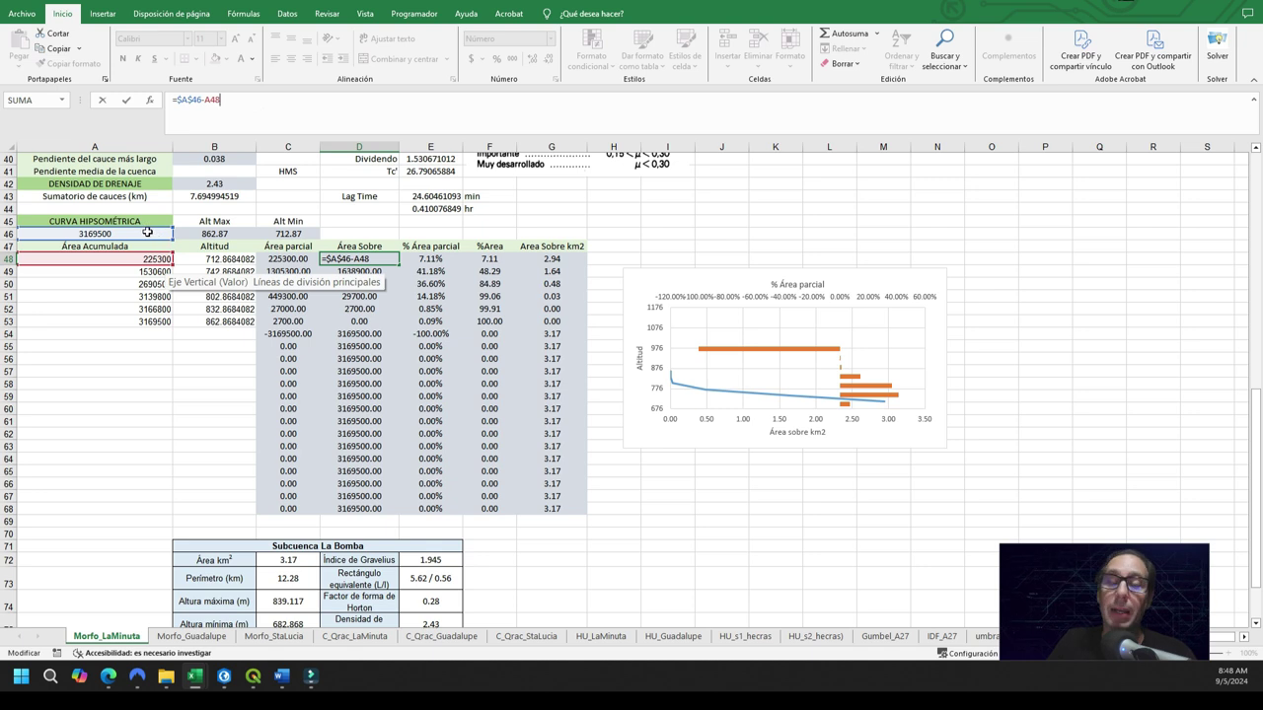
pyautogui.hotkey('ctrl', 'Return')
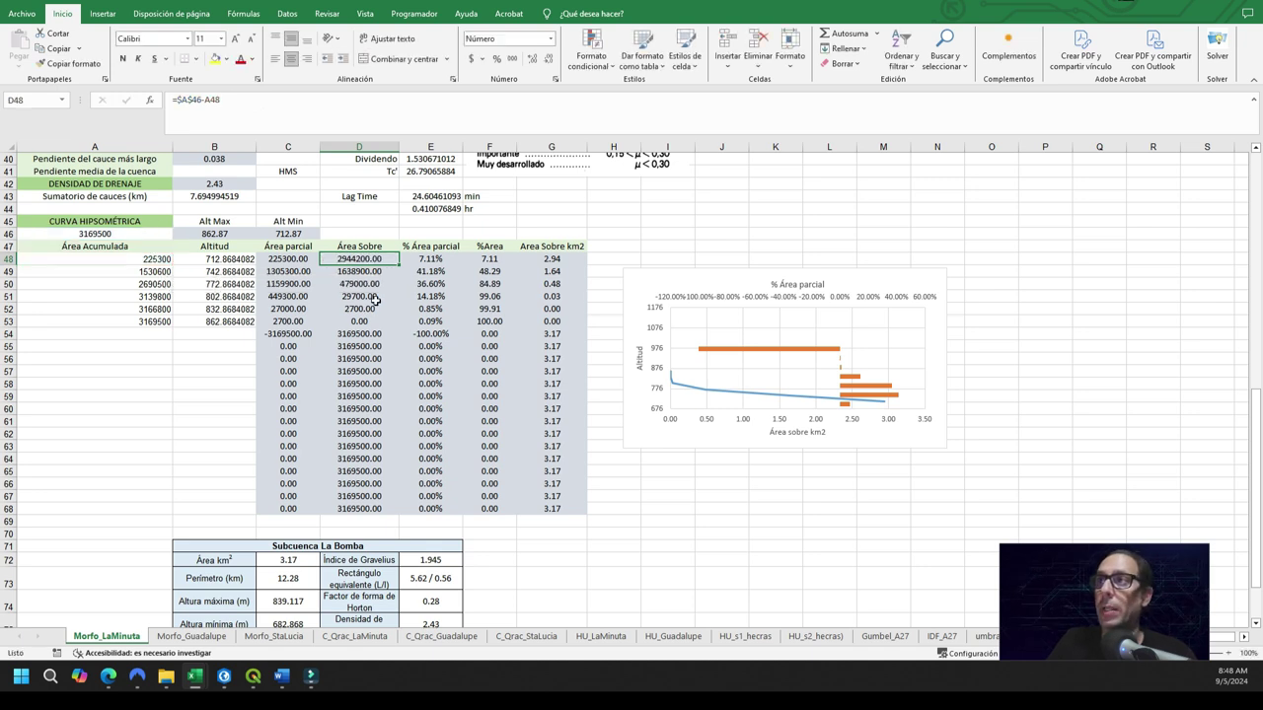
pyautogui.click(365, 321)
pyautogui.click(261, 107)
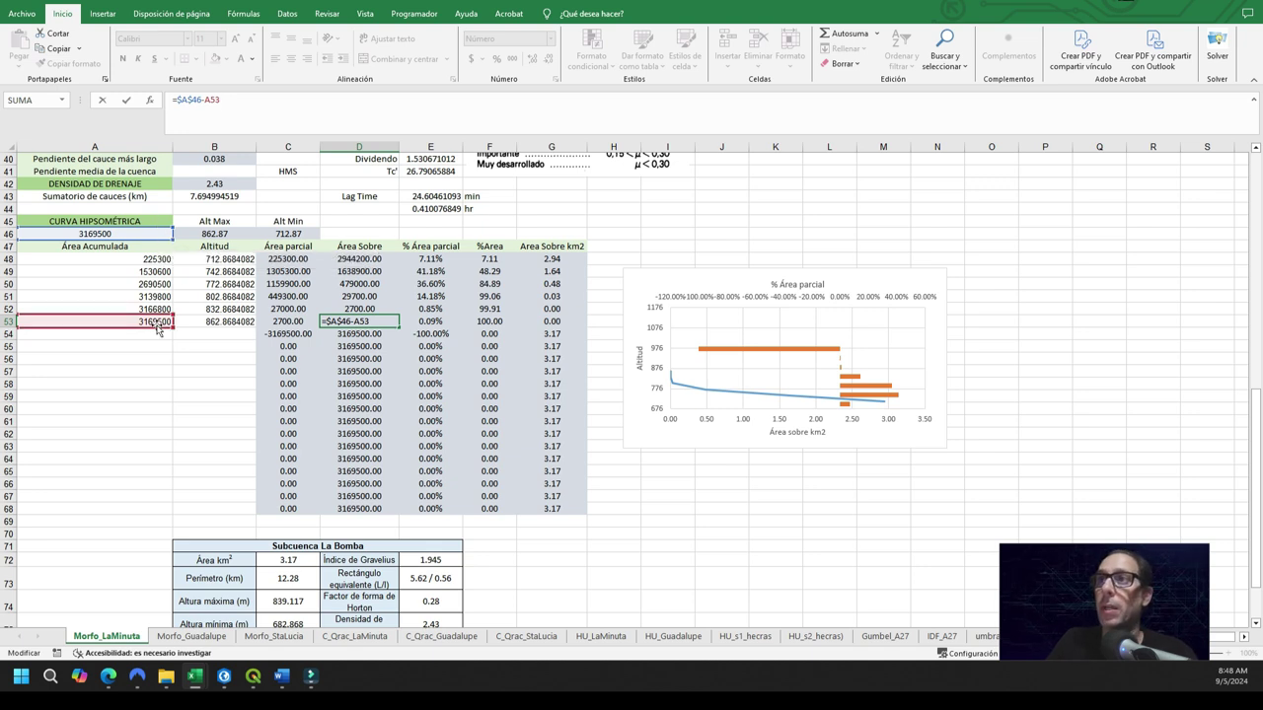
pyautogui.press('Escape')
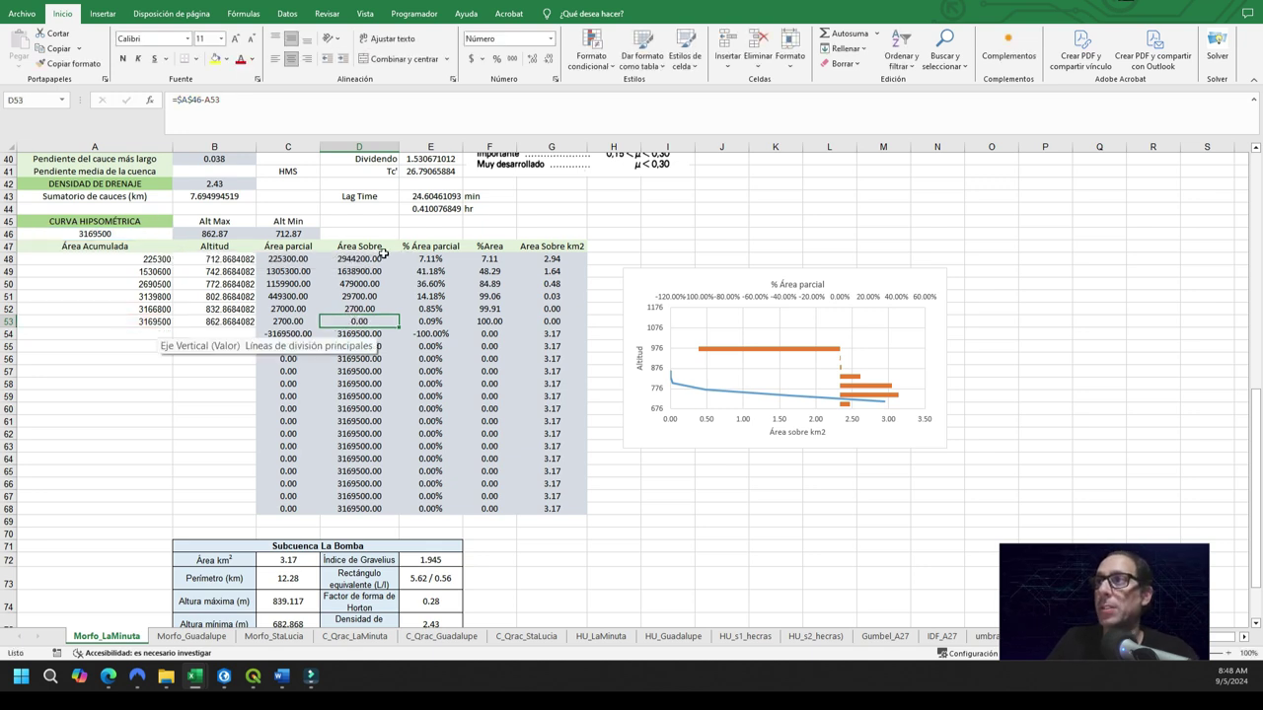
# Examine the % Área parcial formula in E48 and the cells it refers to
pyautogui.click(447, 260)
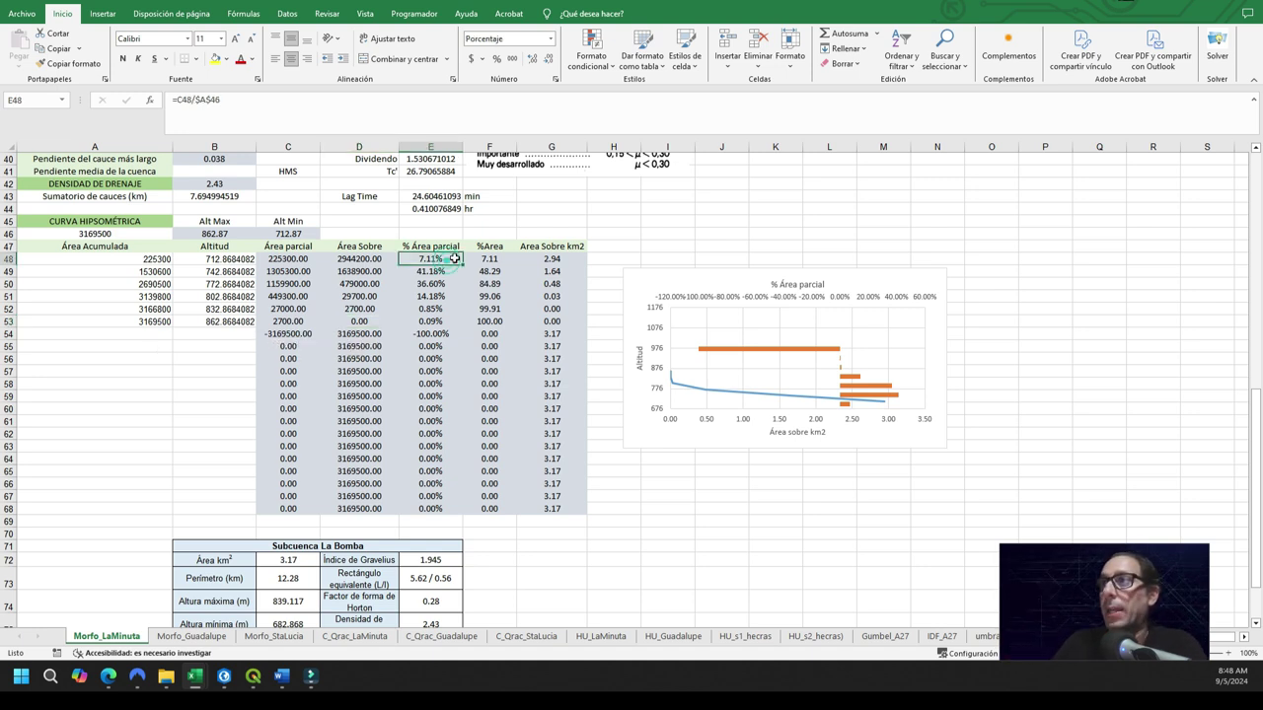
pyautogui.doubleClick(447, 260)
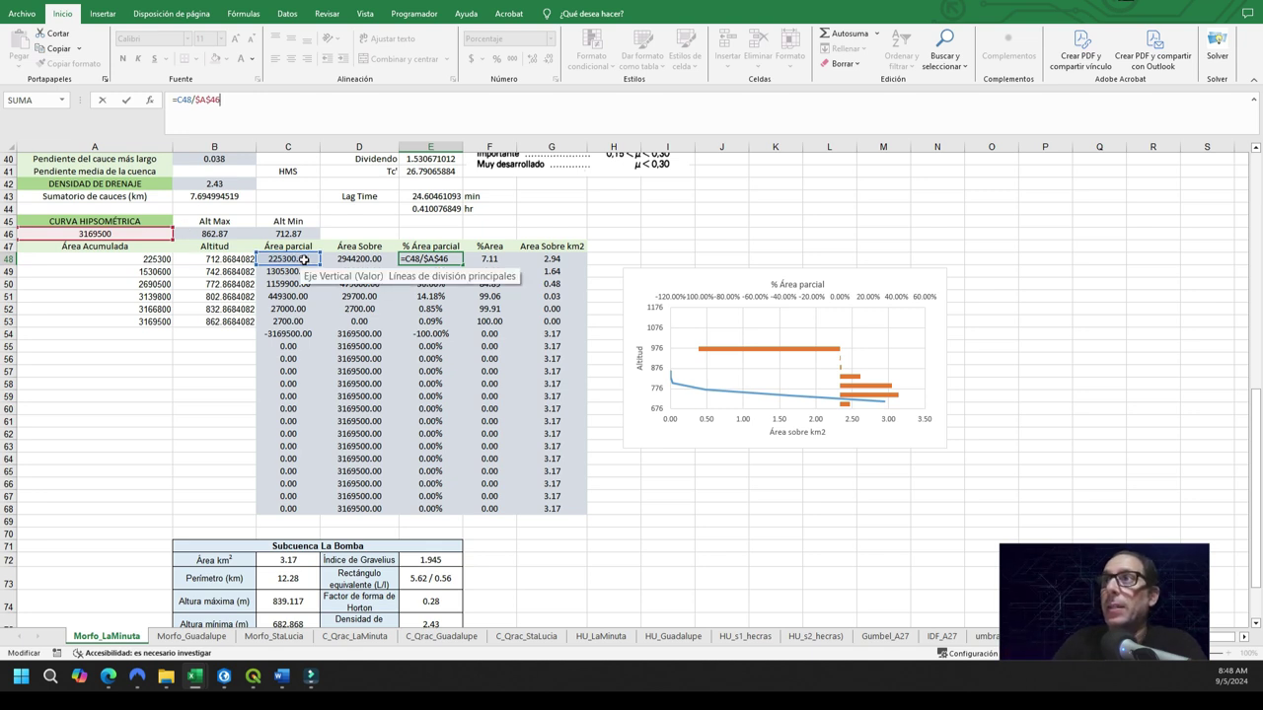
pyautogui.click(490, 221)
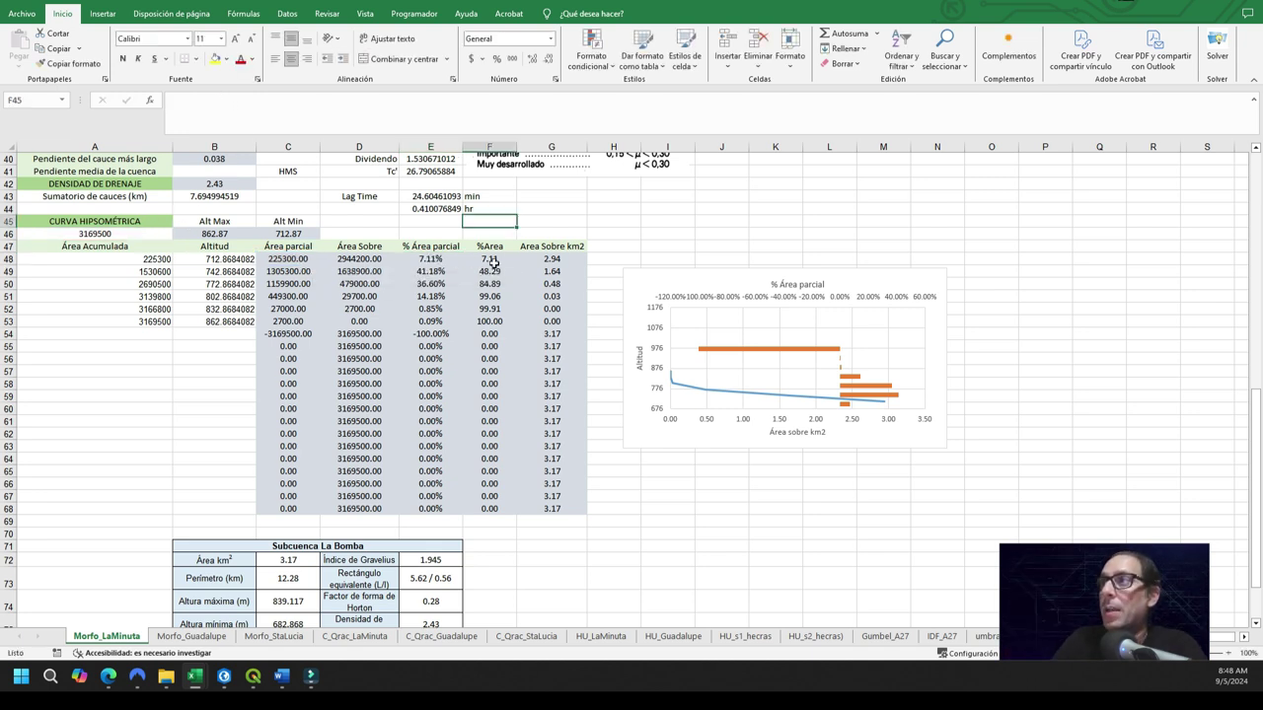
# Examine the %Área formulas in F48 and F53 and the accumulated and total areas they refer to
pyautogui.doubleClick(489, 258)
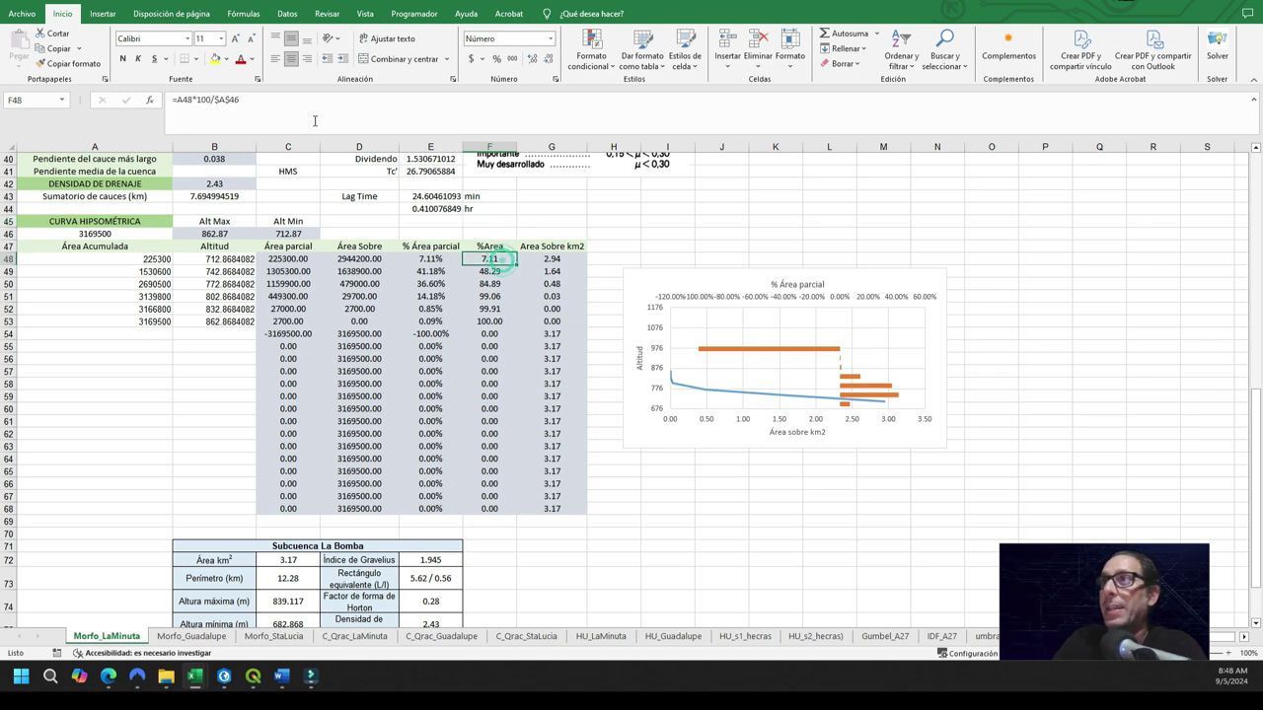
pyautogui.click(491, 320)
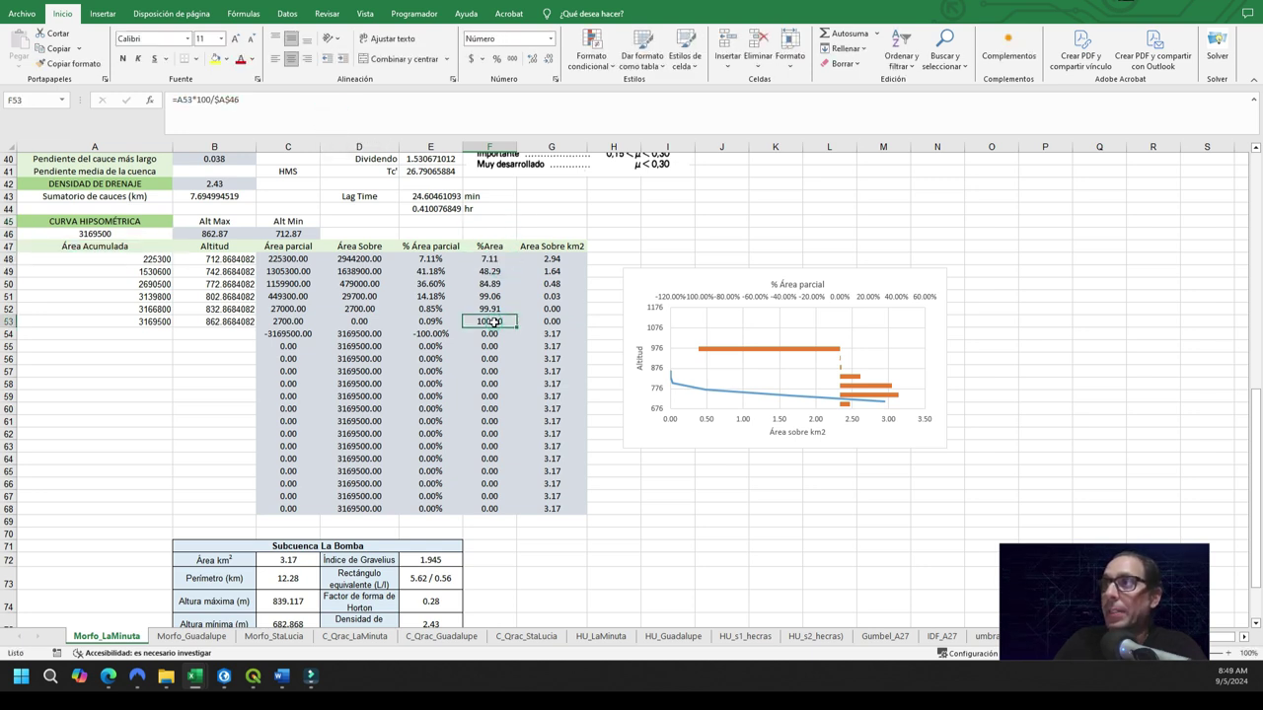
pyautogui.click(353, 125)
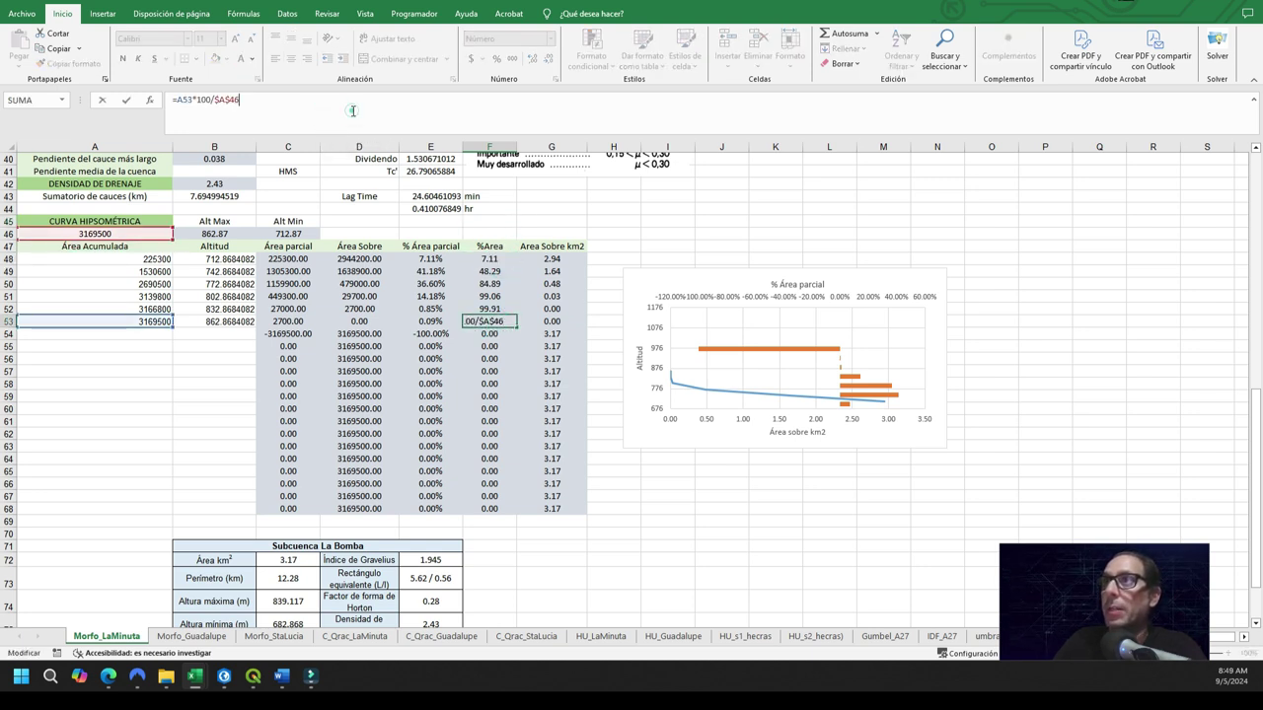
pyautogui.click(489, 259)
pyautogui.doubleClick(489, 259)
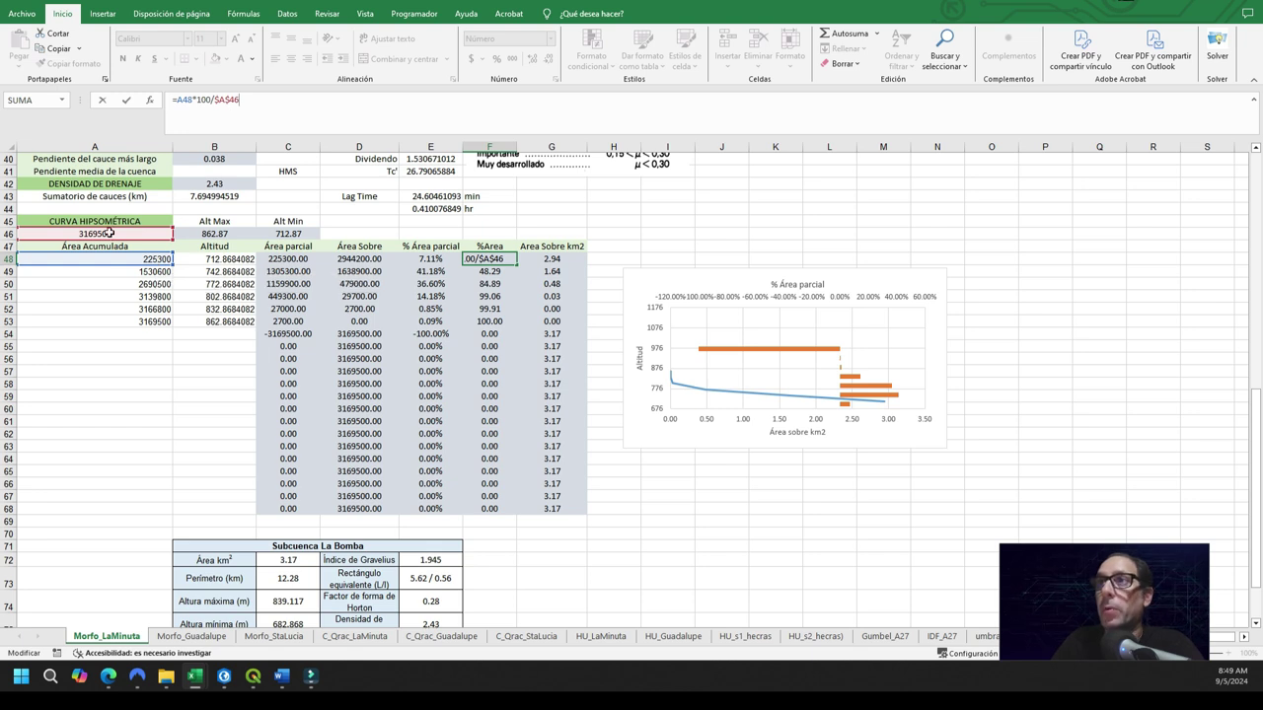
pyautogui.press('Return')
pyautogui.click(491, 322)
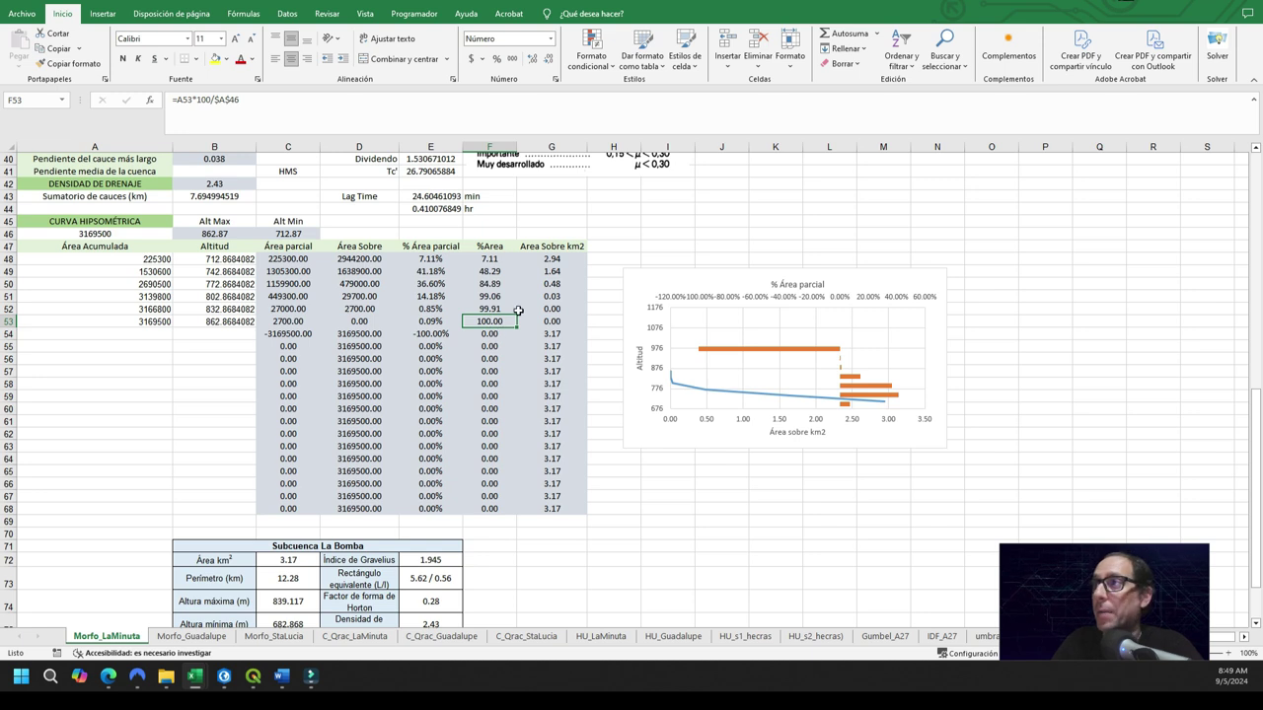
# Examine the Area Sobre km2 conversion formula in G48 and the column's heading in G47
pyautogui.click(563, 258)
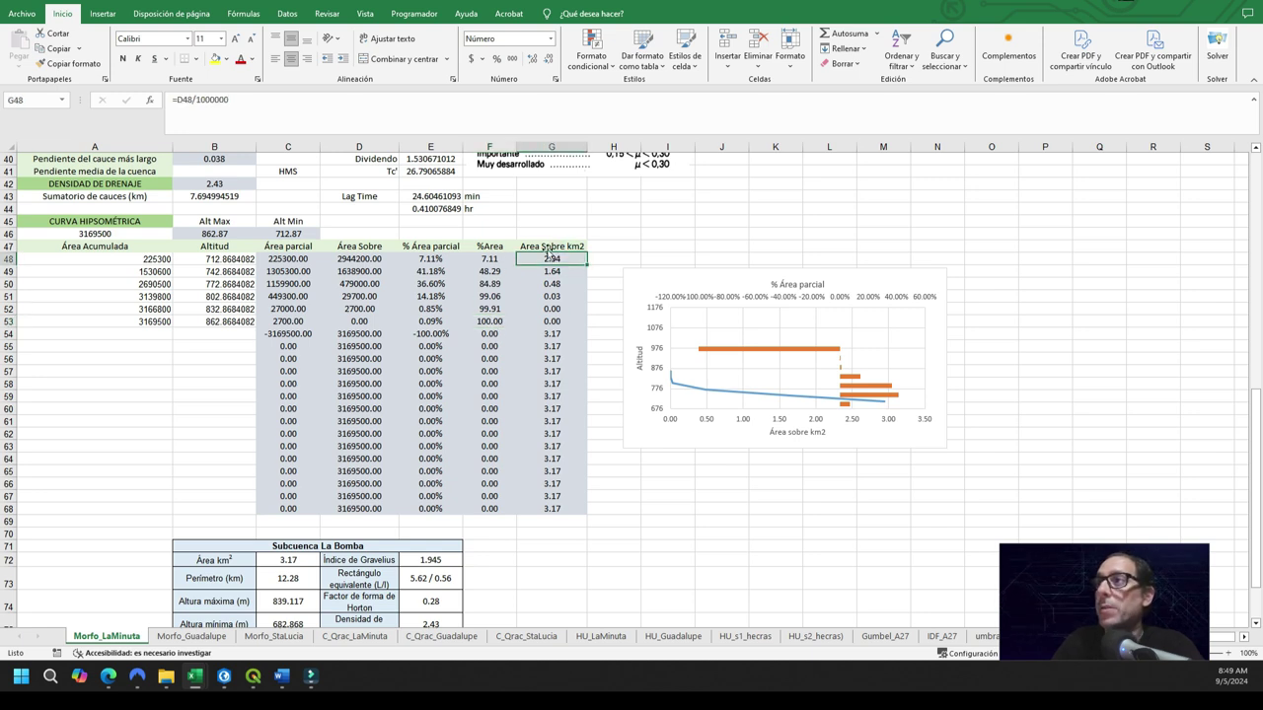
pyautogui.click(425, 130)
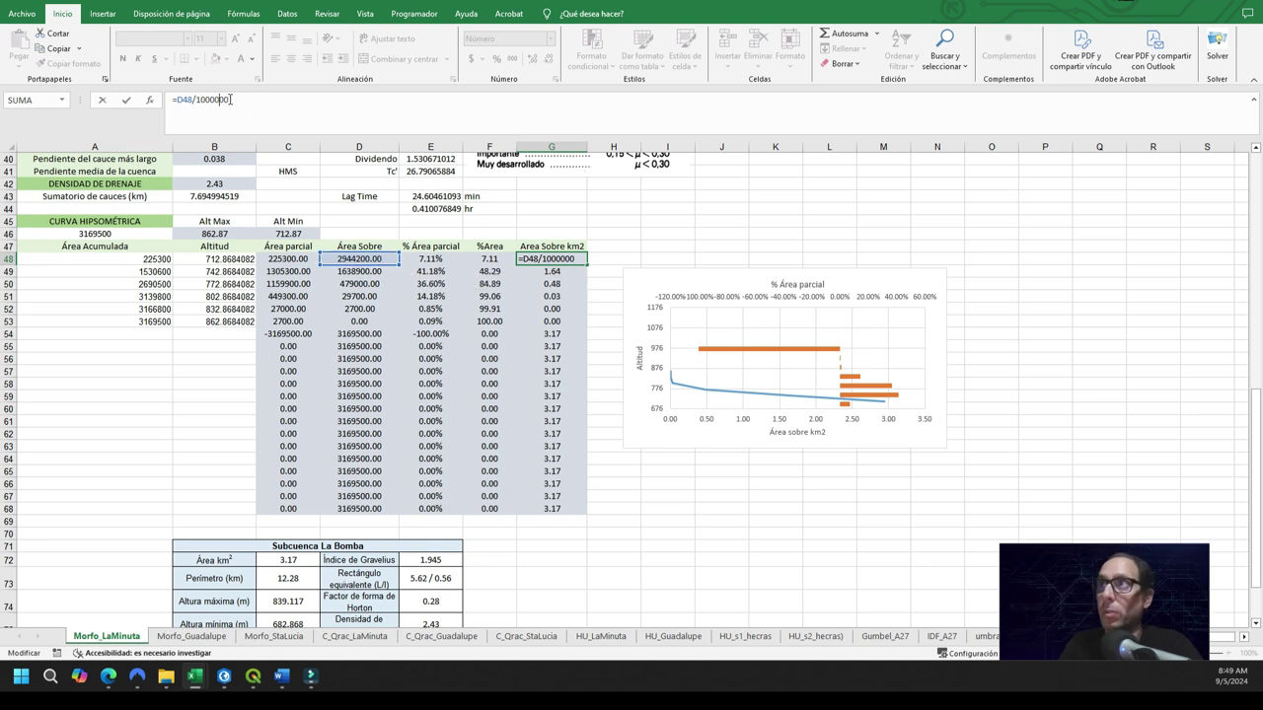
pyautogui.press('Return')
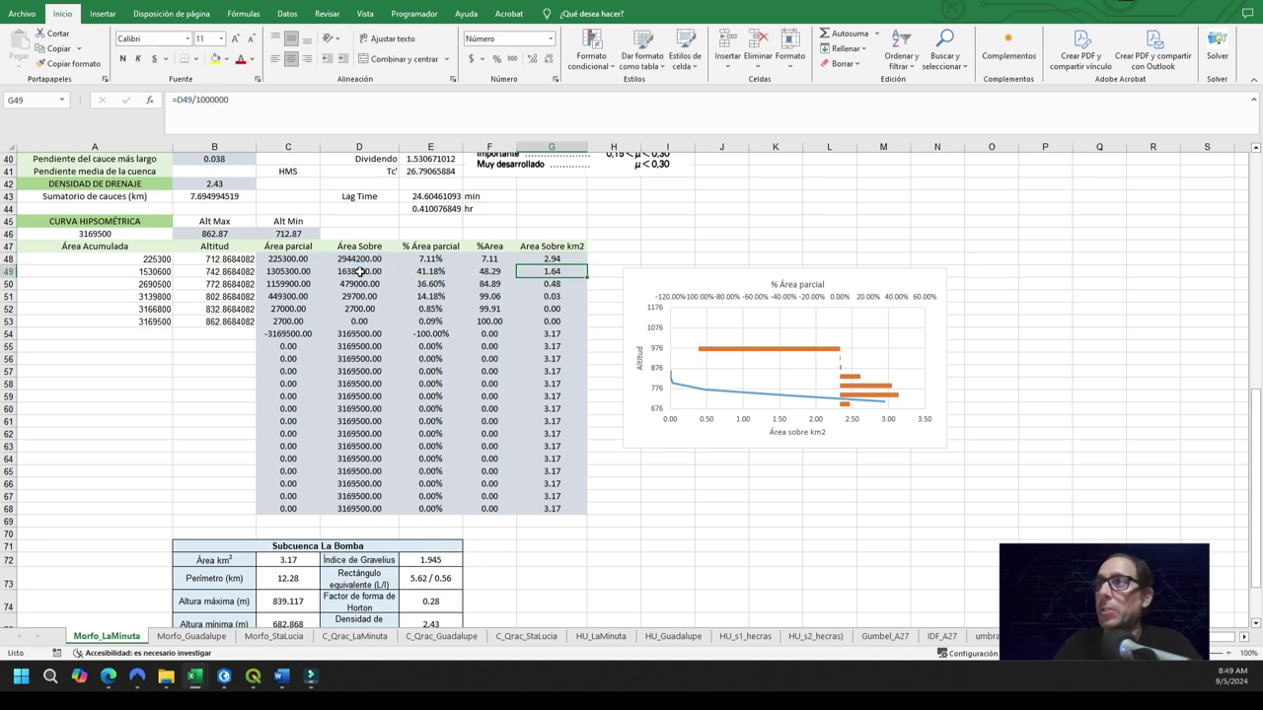
pyautogui.click(577, 245)
pyautogui.click(255, 102)
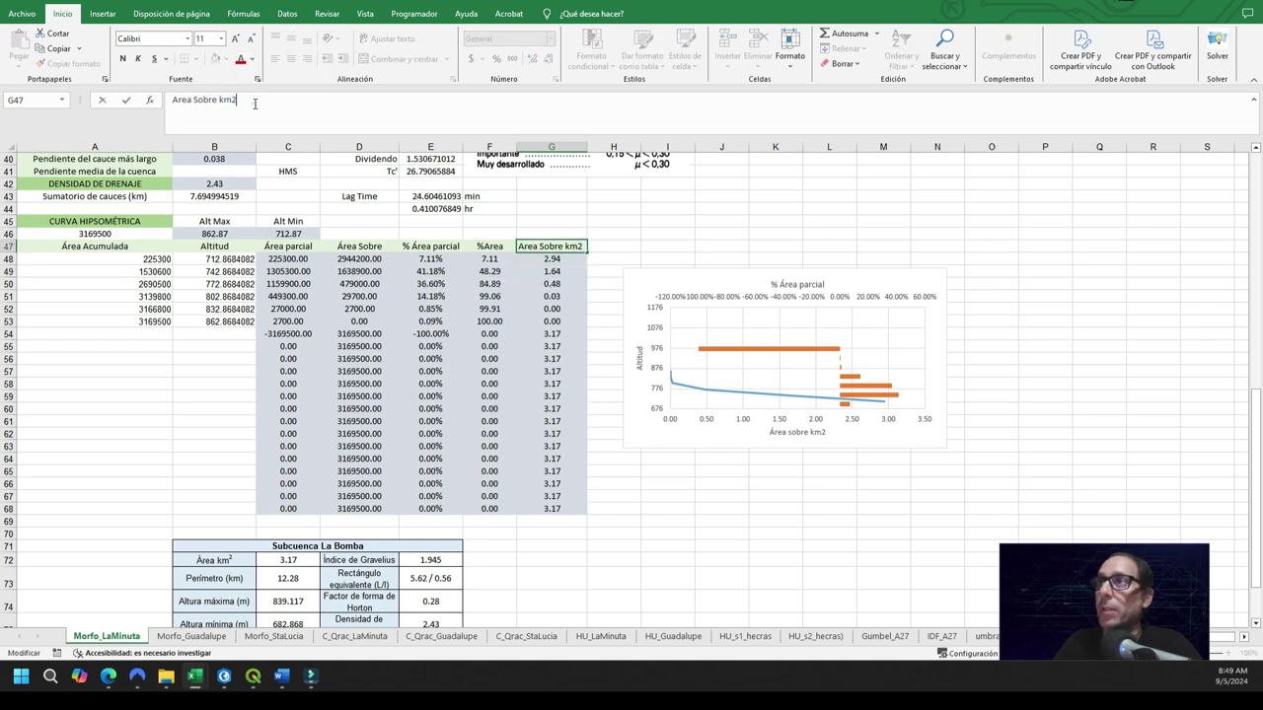
# Shorten both data ranges of the chart's % Área parcial bar series to E48:E53
pyautogui.click(739, 351)
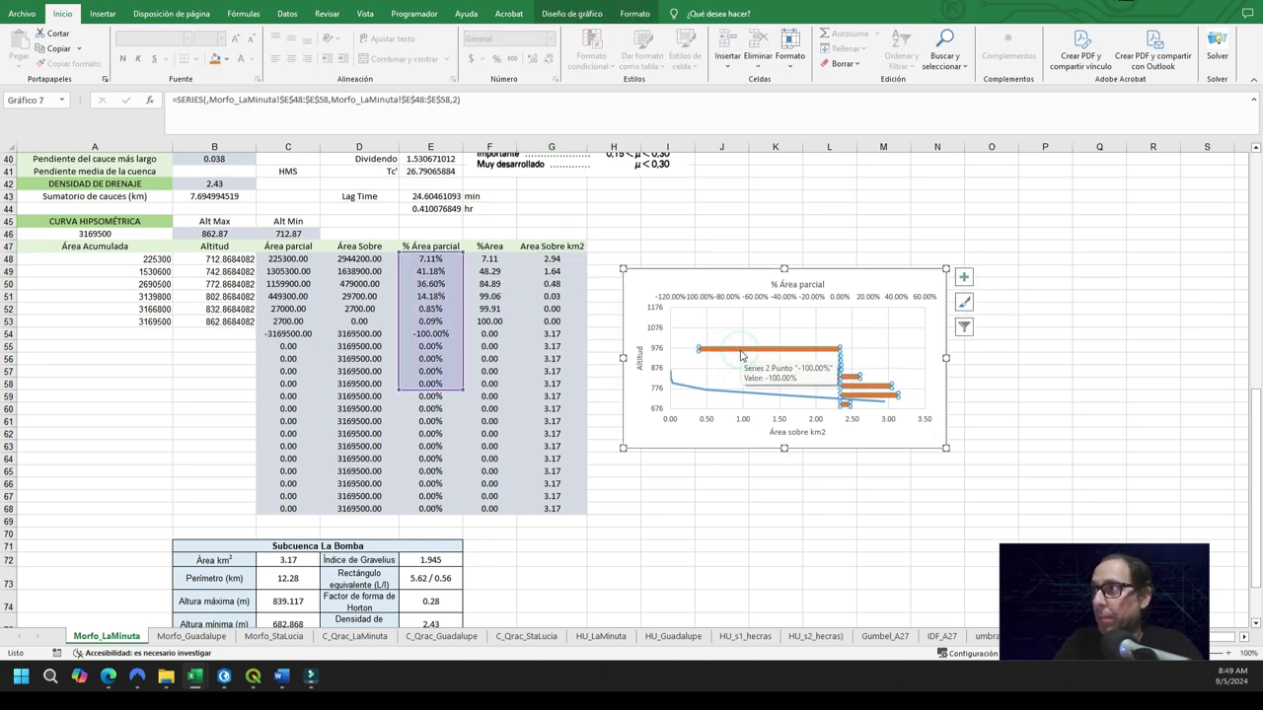
pyautogui.click(668, 457)
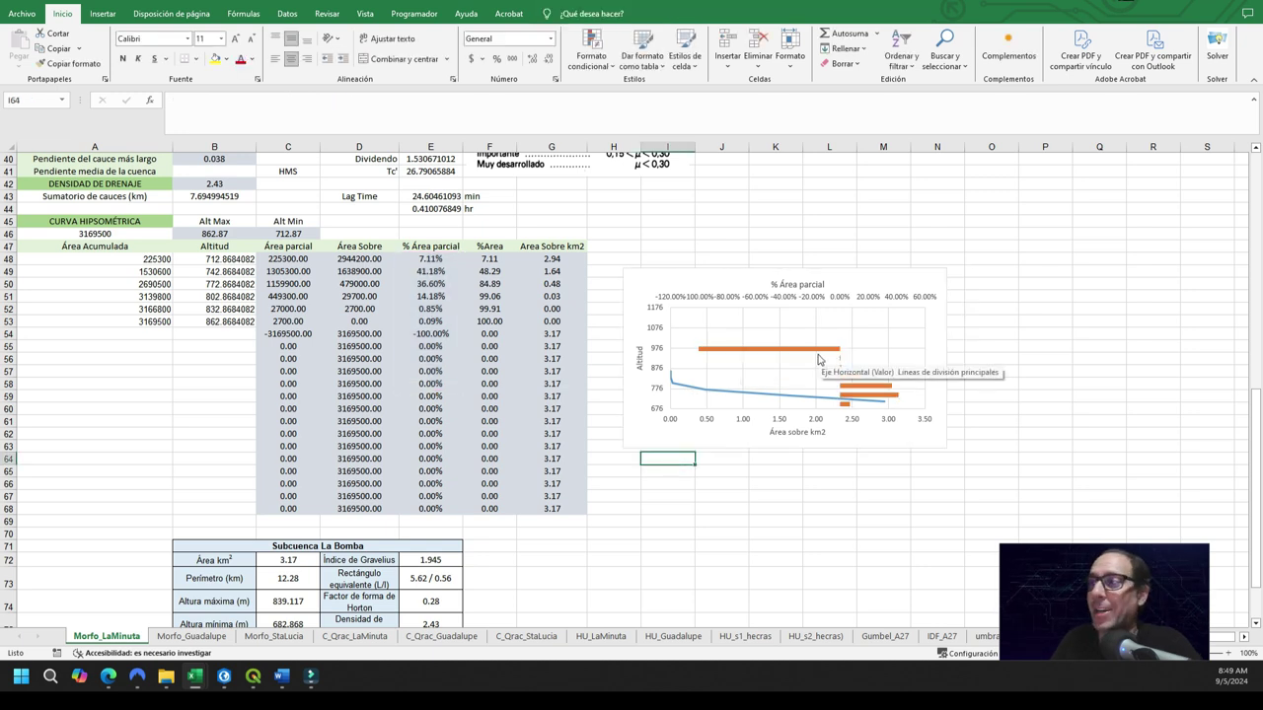
pyautogui.moveTo(807, 353)
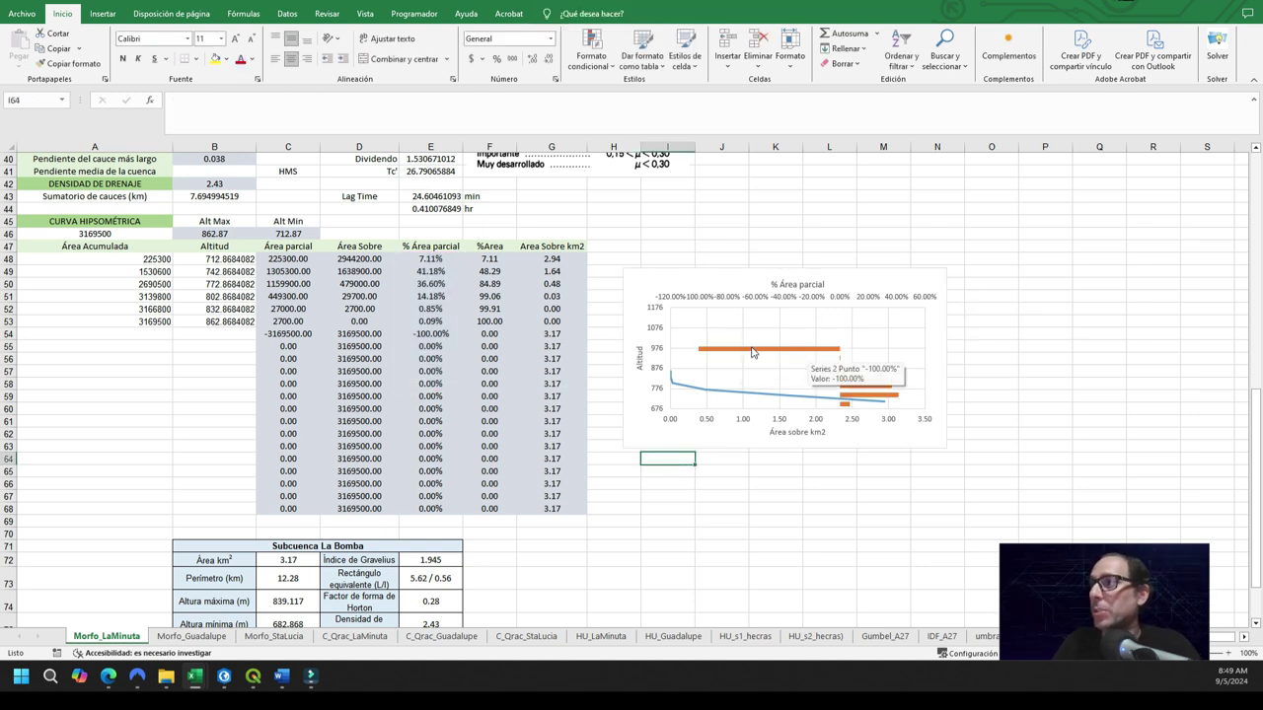
pyautogui.click(750, 351)
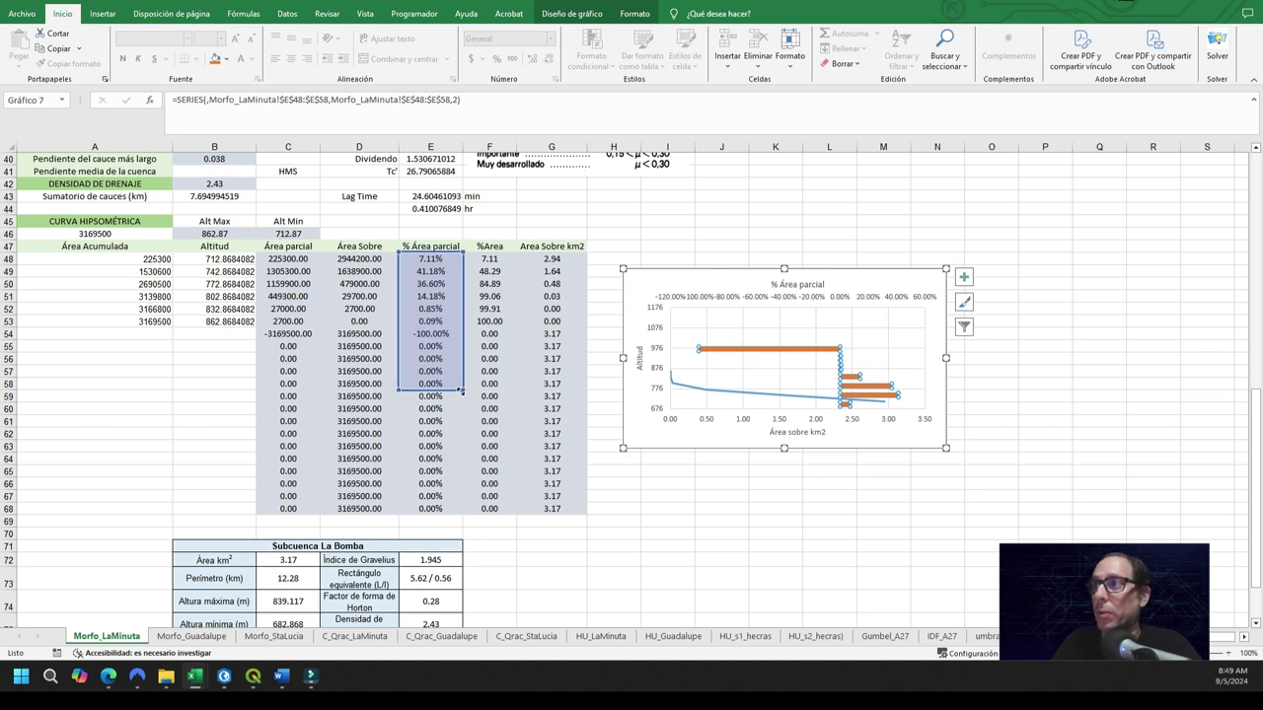
pyautogui.moveTo(462, 391); pyautogui.dragTo(462, 302)
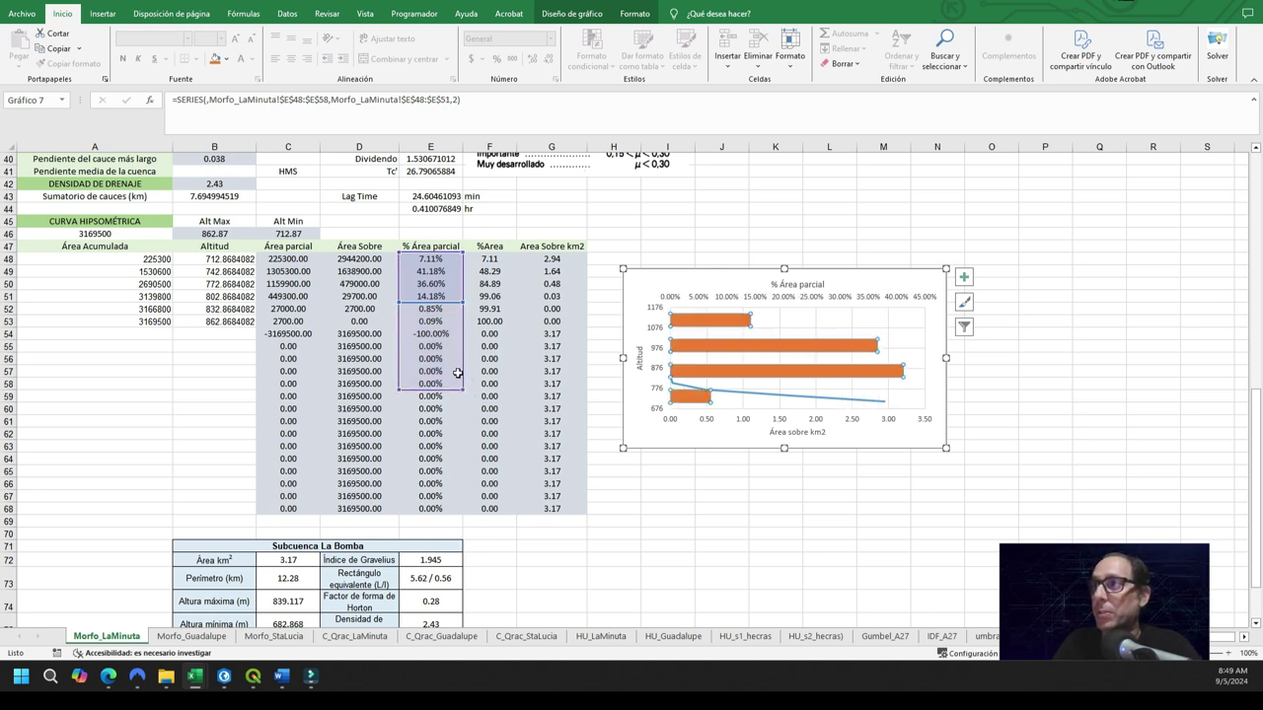
pyautogui.moveTo(462, 391); pyautogui.dragTo(455, 323)
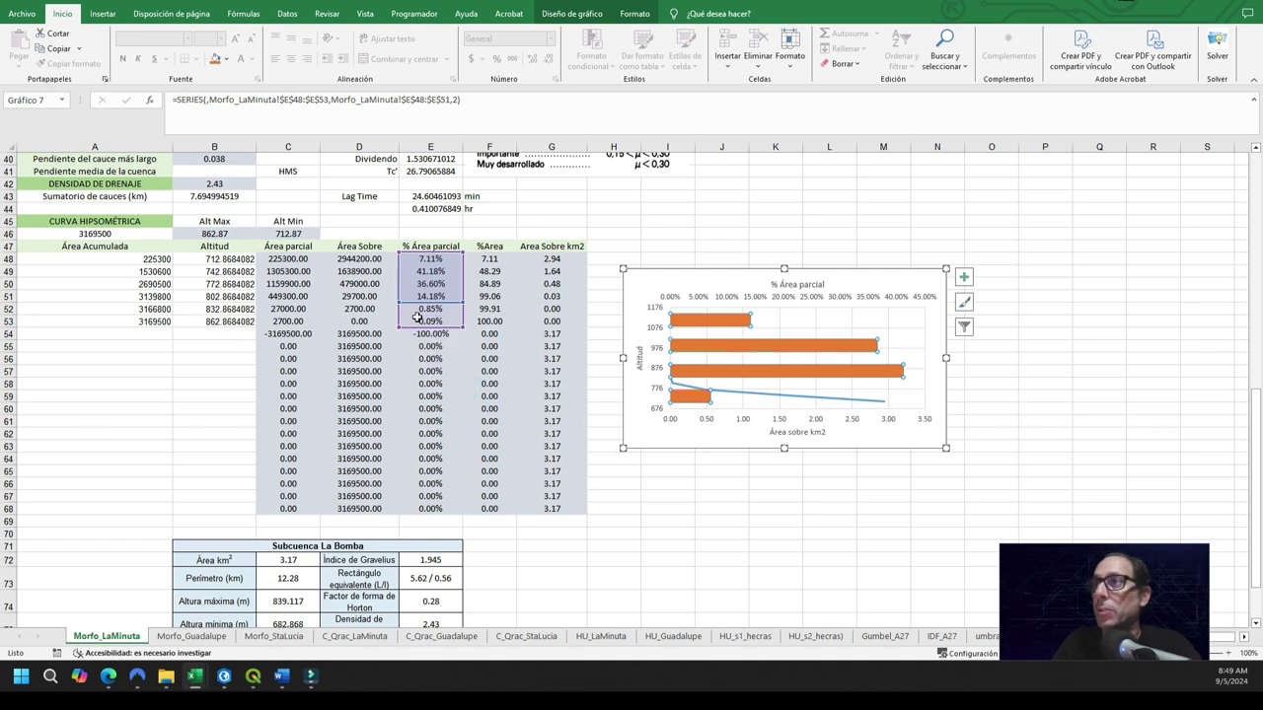
pyautogui.moveTo(463, 302); pyautogui.dragTo(462, 326)
# Shorten the hypsometric line series to altitudes B48:B53 and areas G48:G53
pyautogui.click(734, 393)
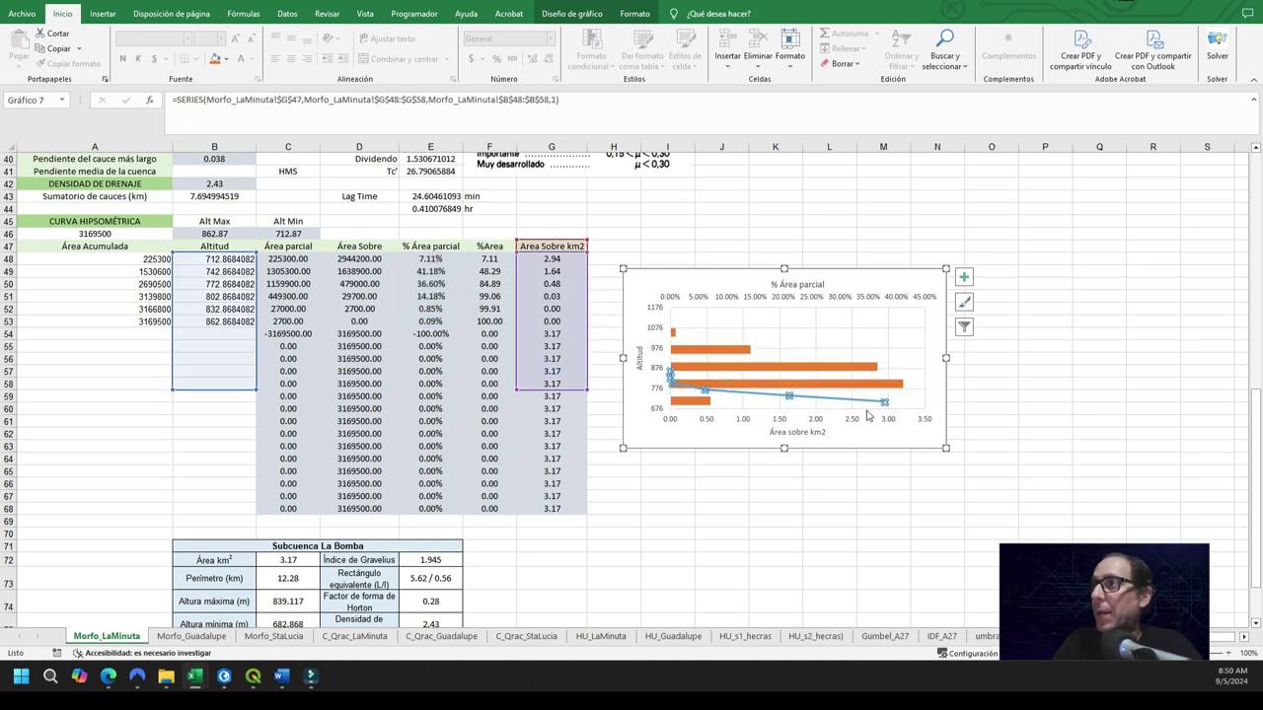
pyautogui.moveTo(266, 385); pyautogui.dragTo(253, 323)
pyautogui.moveTo(582, 394); pyautogui.dragTo(583, 329)
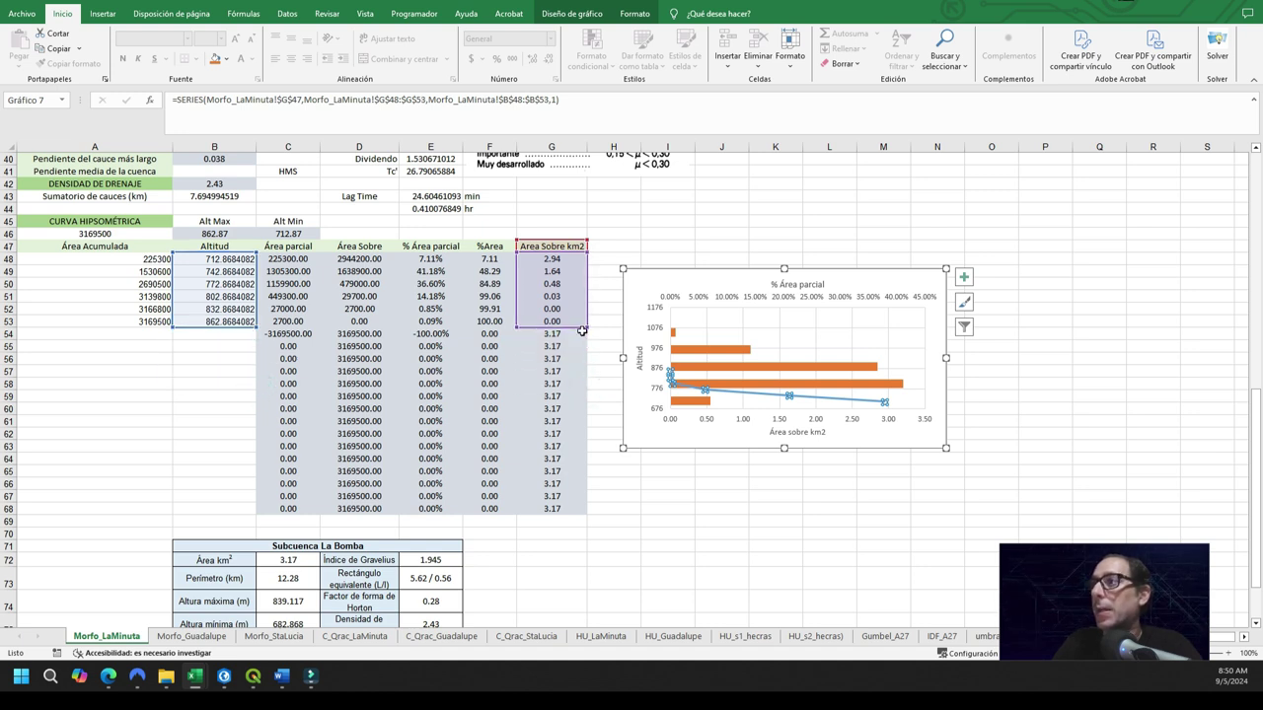
pyautogui.click(647, 296)
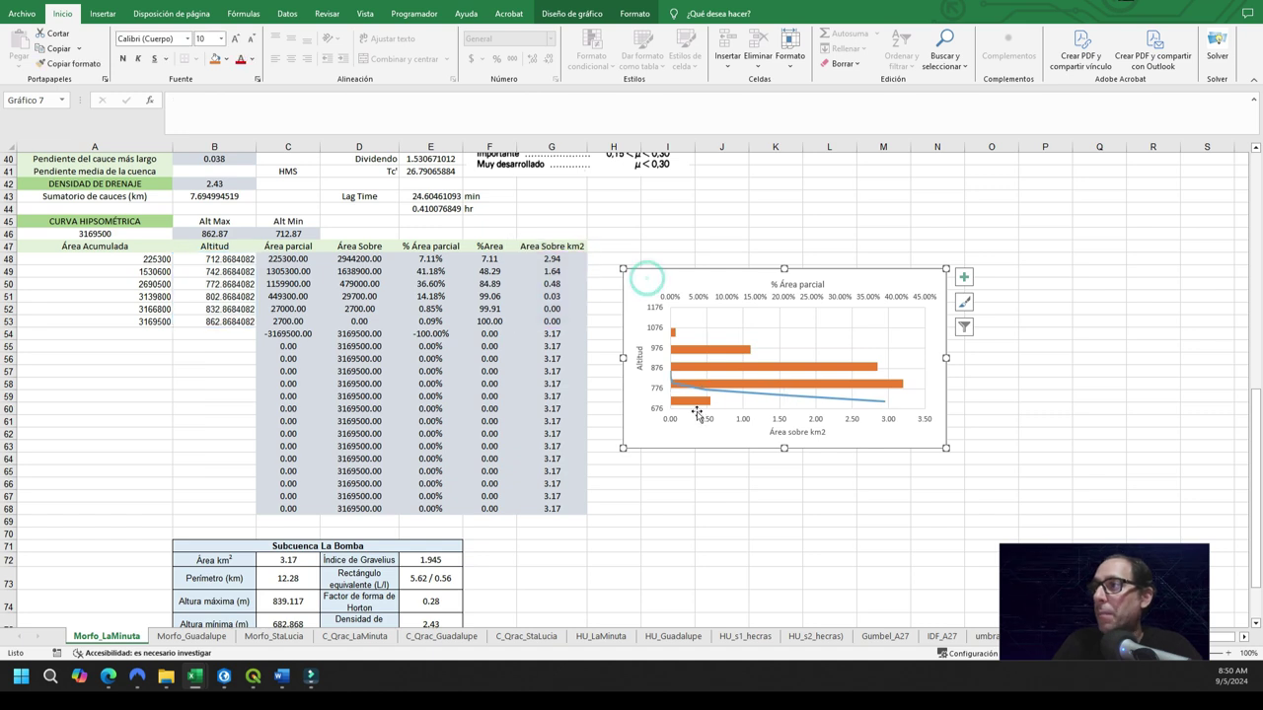
# Set the minimum of the hypsometric chart's vertical Altitud axis to 712
pyautogui.doubleClick(656, 344)
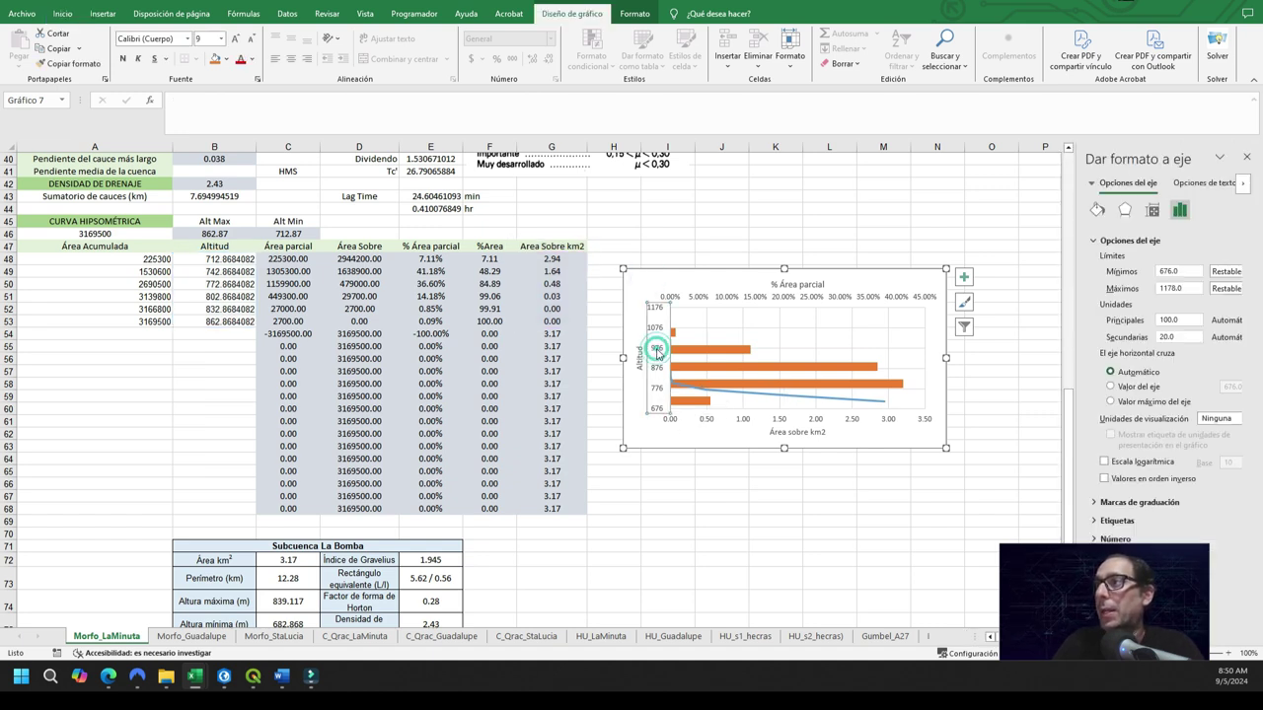
pyautogui.moveTo(1196, 271); pyautogui.dragTo(1151, 278)
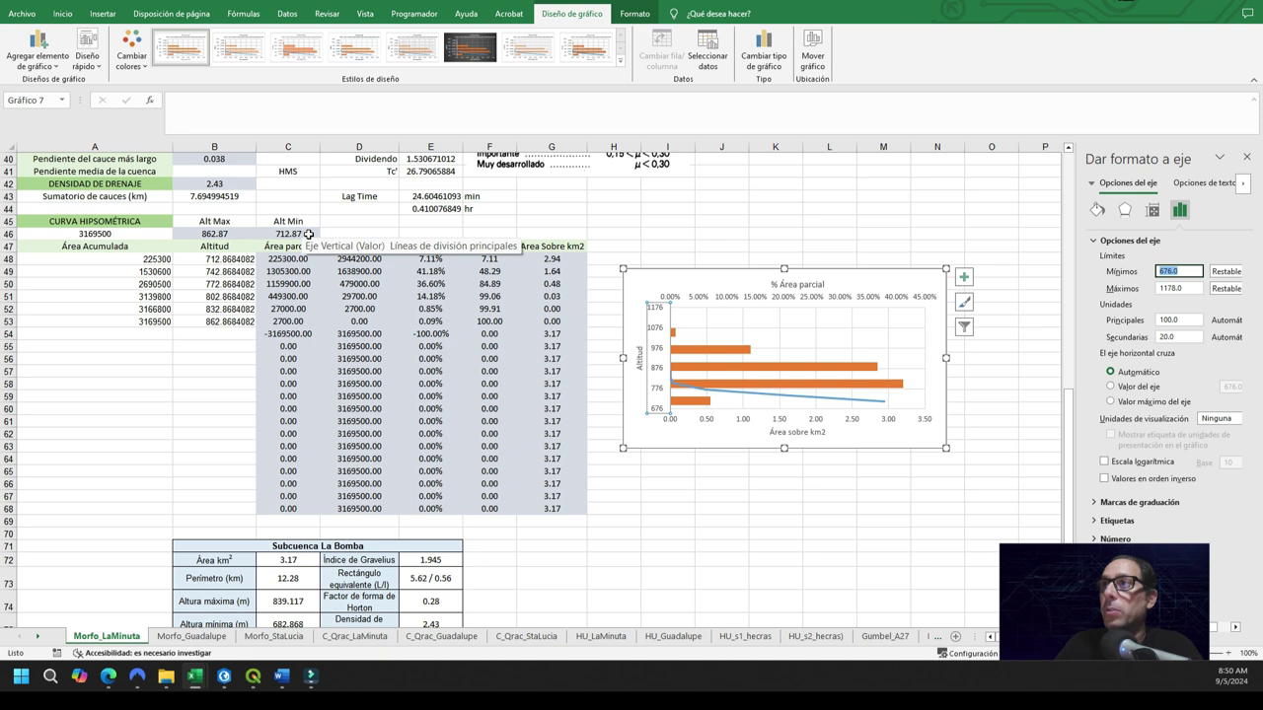
pyautogui.click(1195, 272)
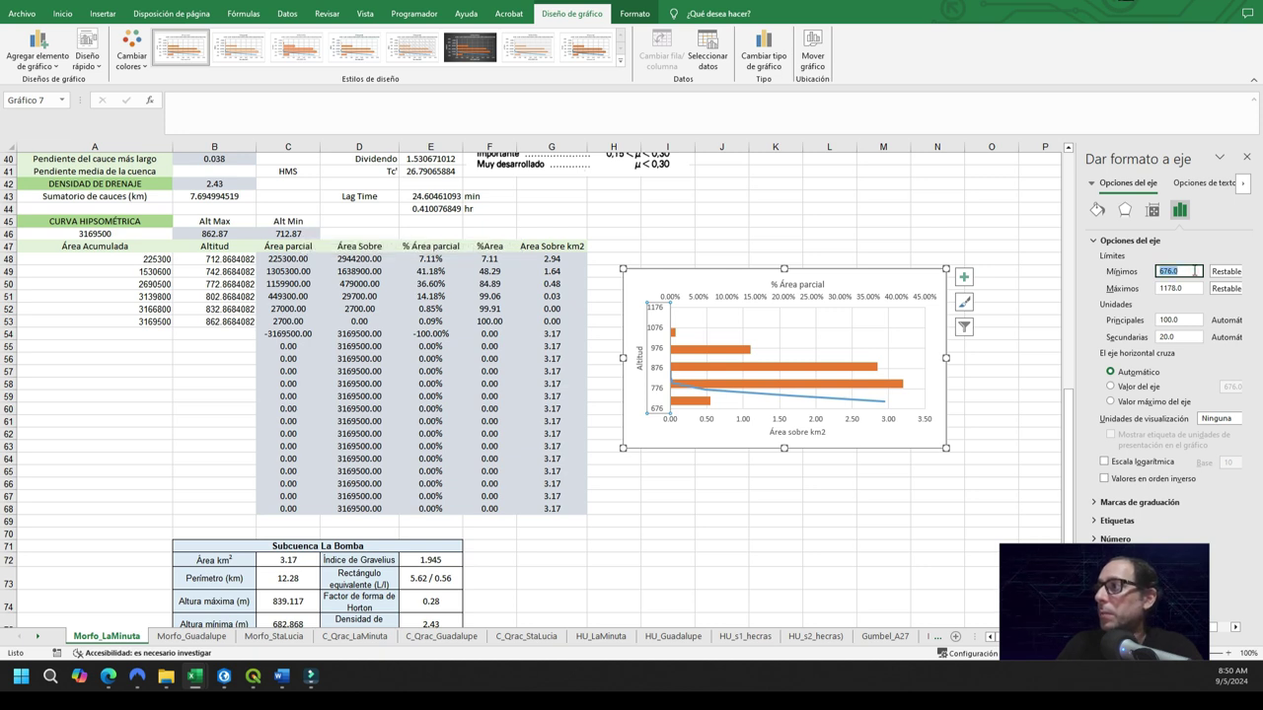
pyautogui.write('7')
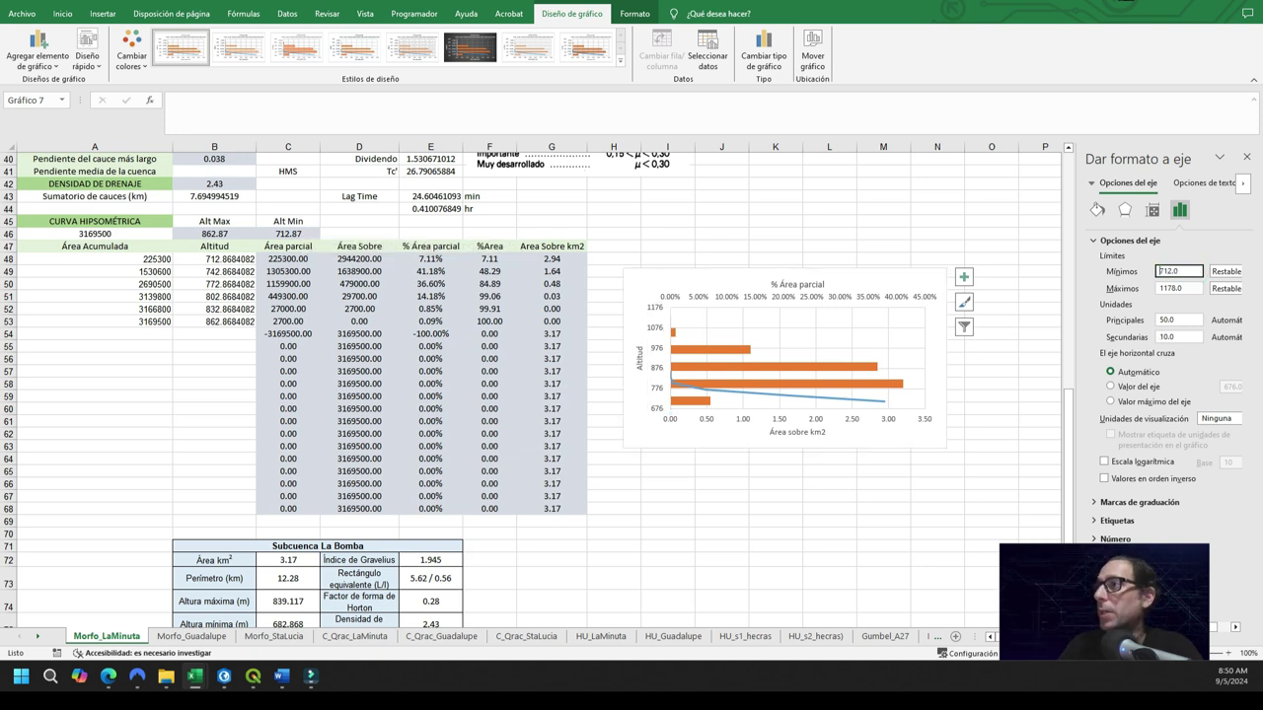
pyautogui.press('Return')
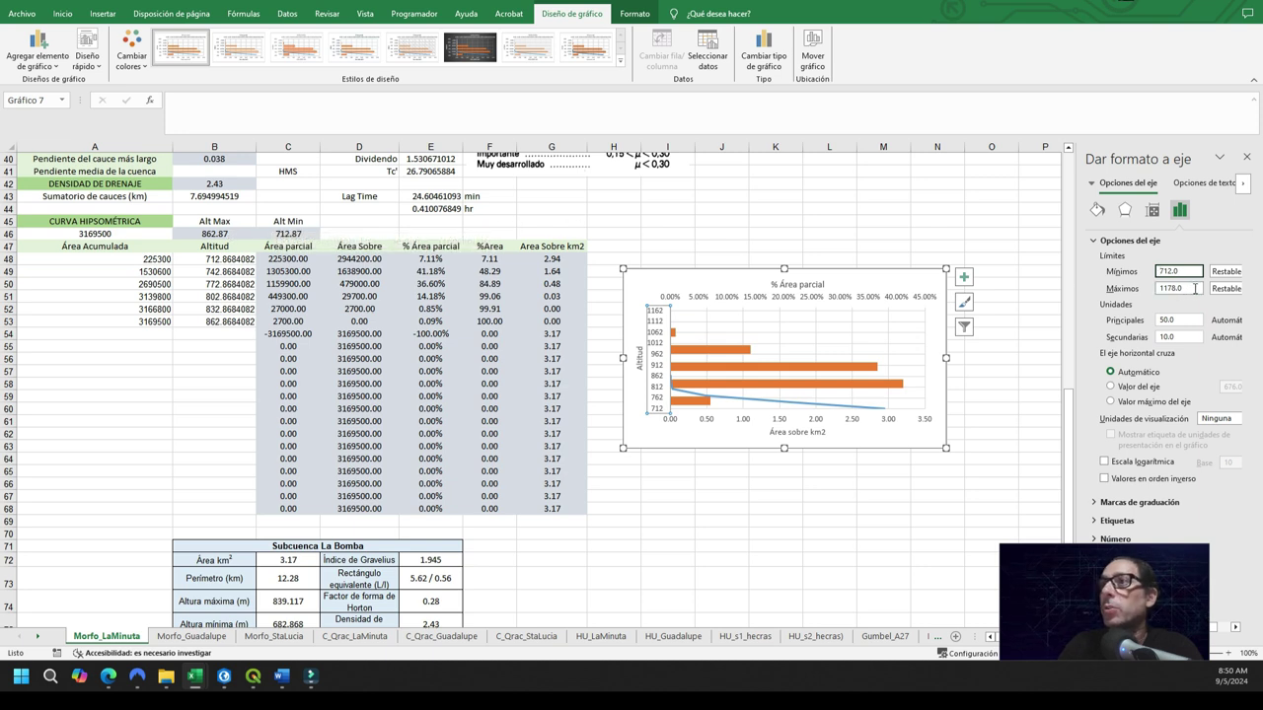
# Set the maximum of the chart's Altitud axis to 863
pyautogui.click(1197, 288)
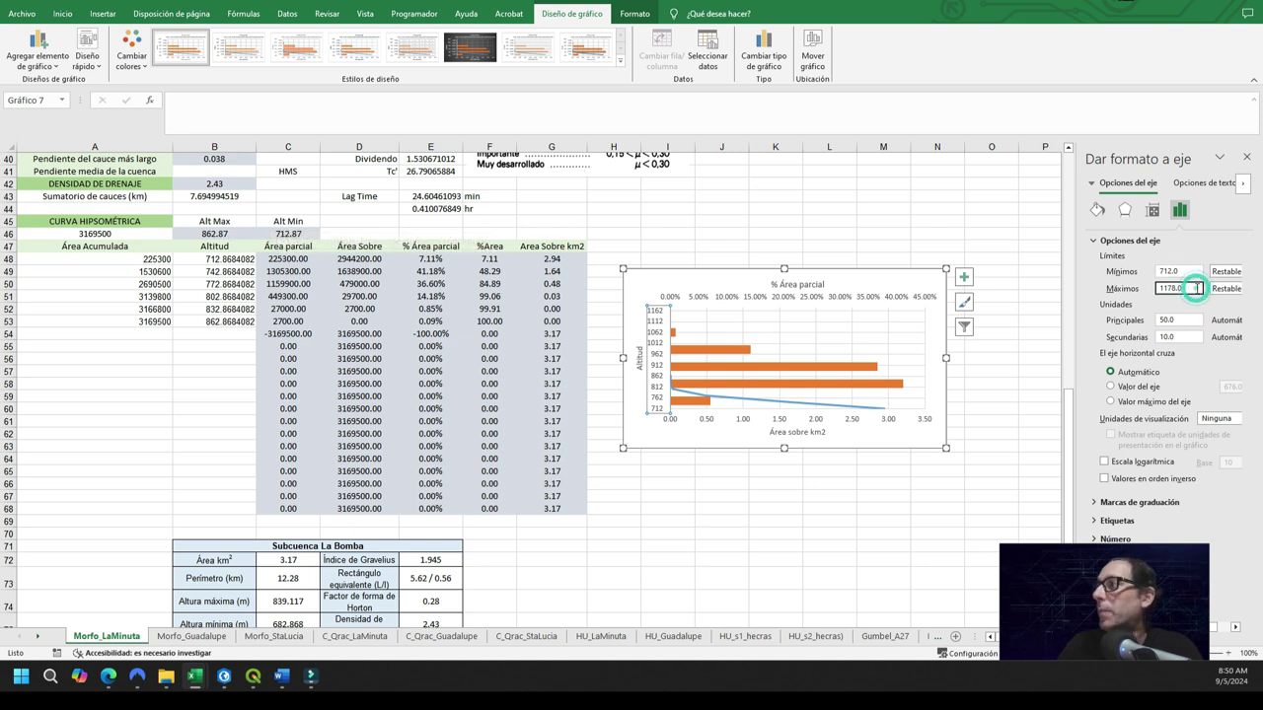
pyautogui.moveTo(1197, 289); pyautogui.dragTo(1141, 285)
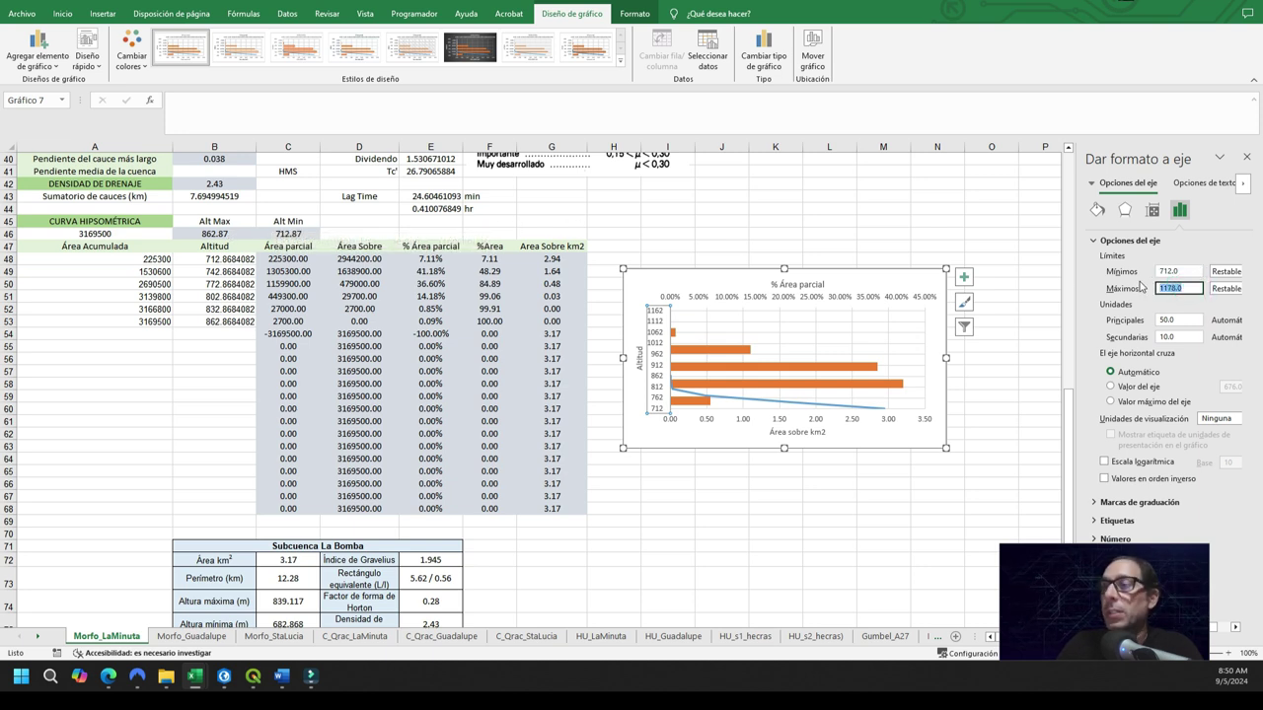
pyautogui.write('863')
pyautogui.press('Return')
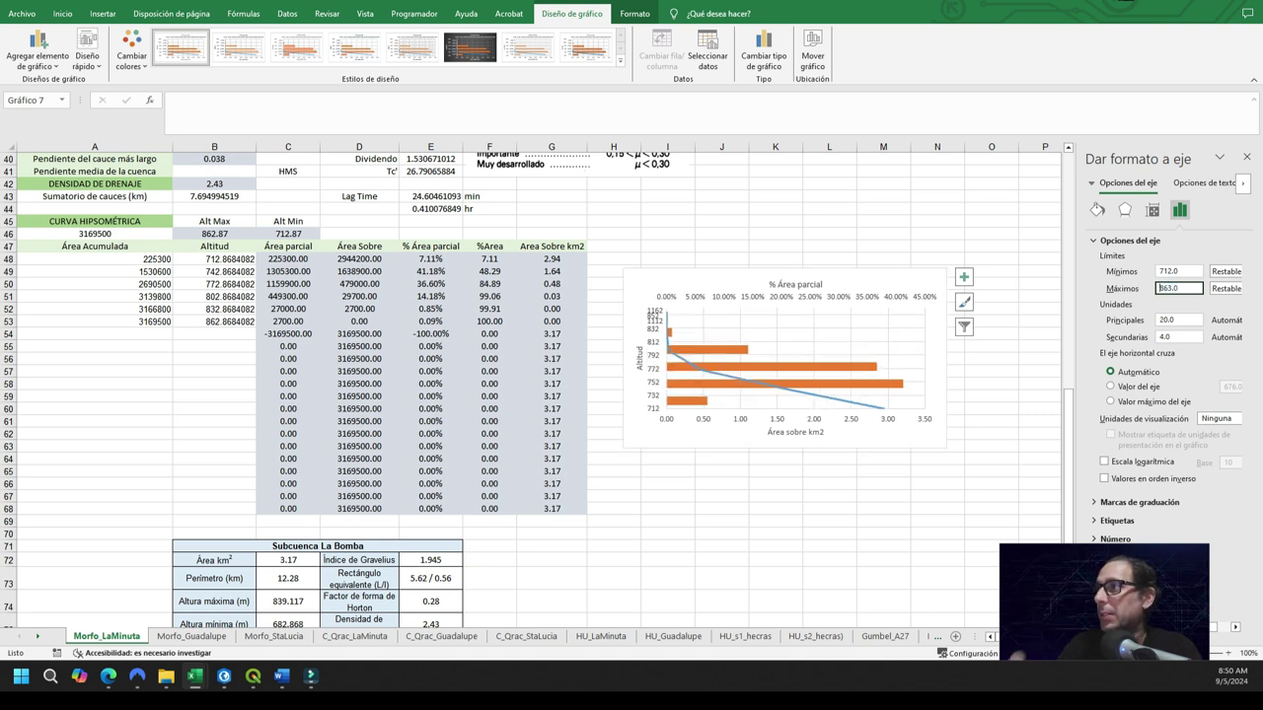
pyautogui.click(677, 436)
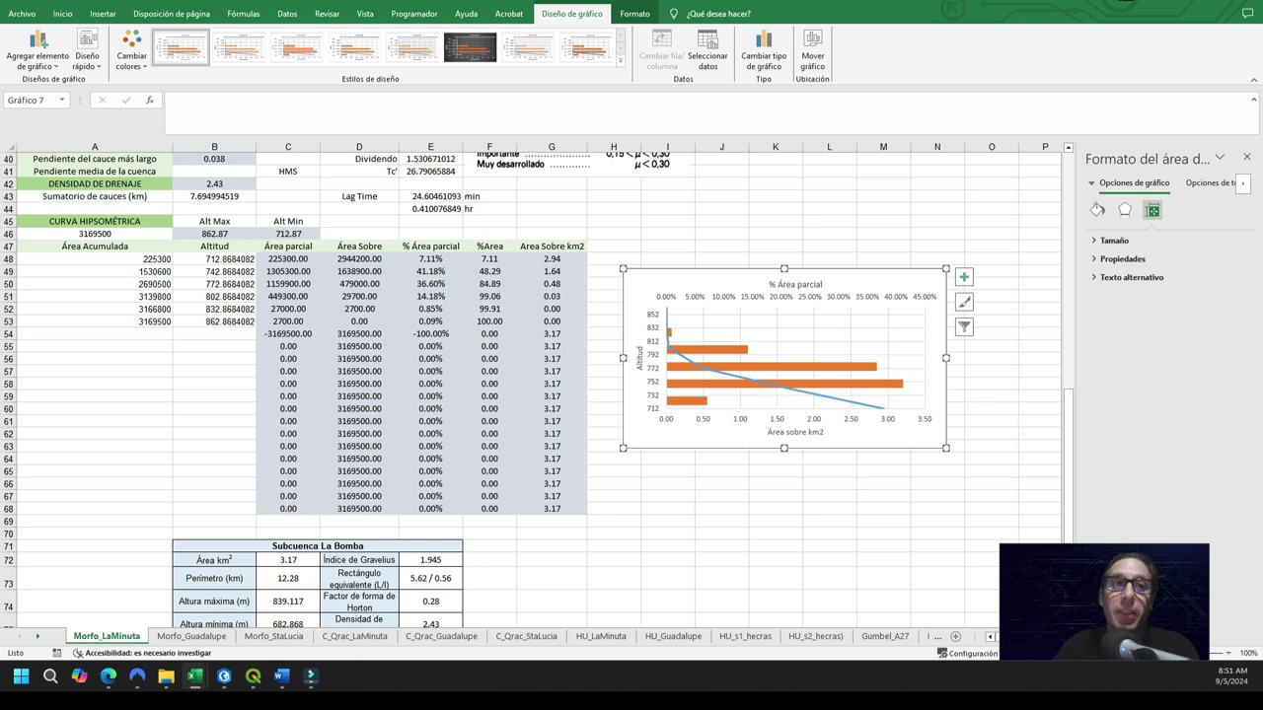
# Examine the reference curves of Figure 3-8 in the Word report and review the Morfo_LaMinuta sheet's parameters and hypsometric chart in Excel
pyautogui.hotkey('alt', 'Tab')
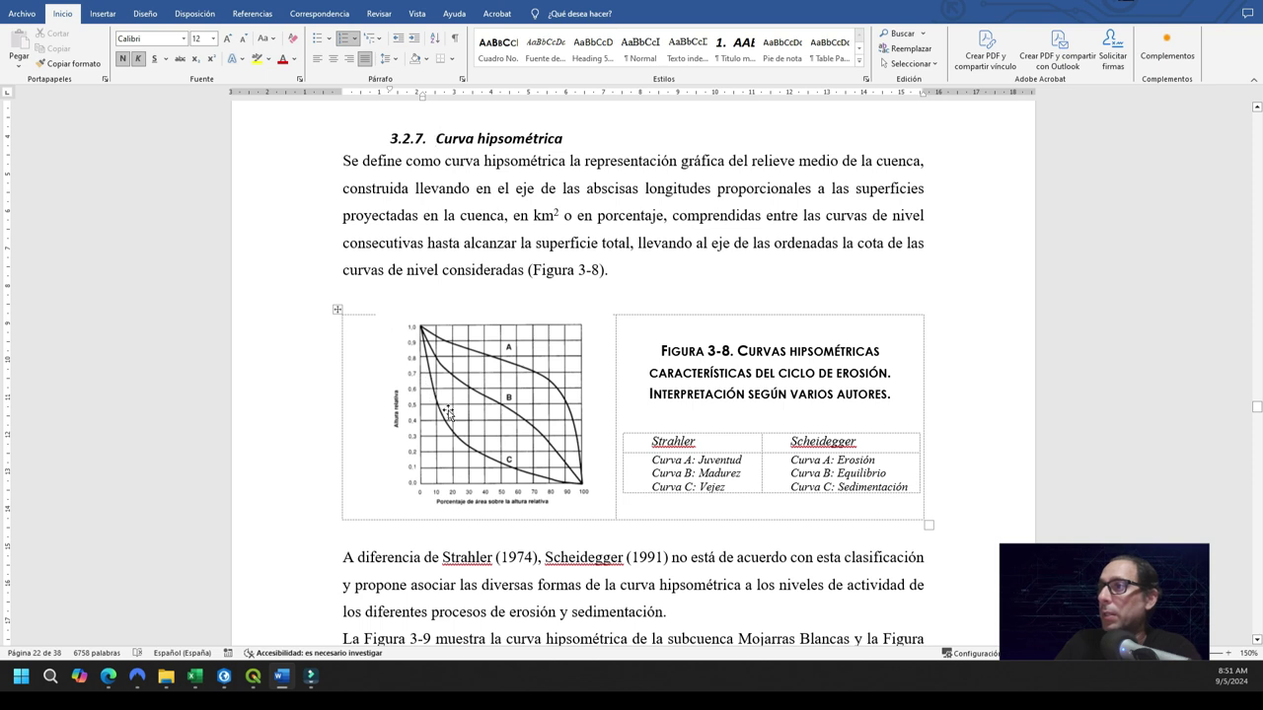
pyautogui.hotkey('alt', 'Tab')
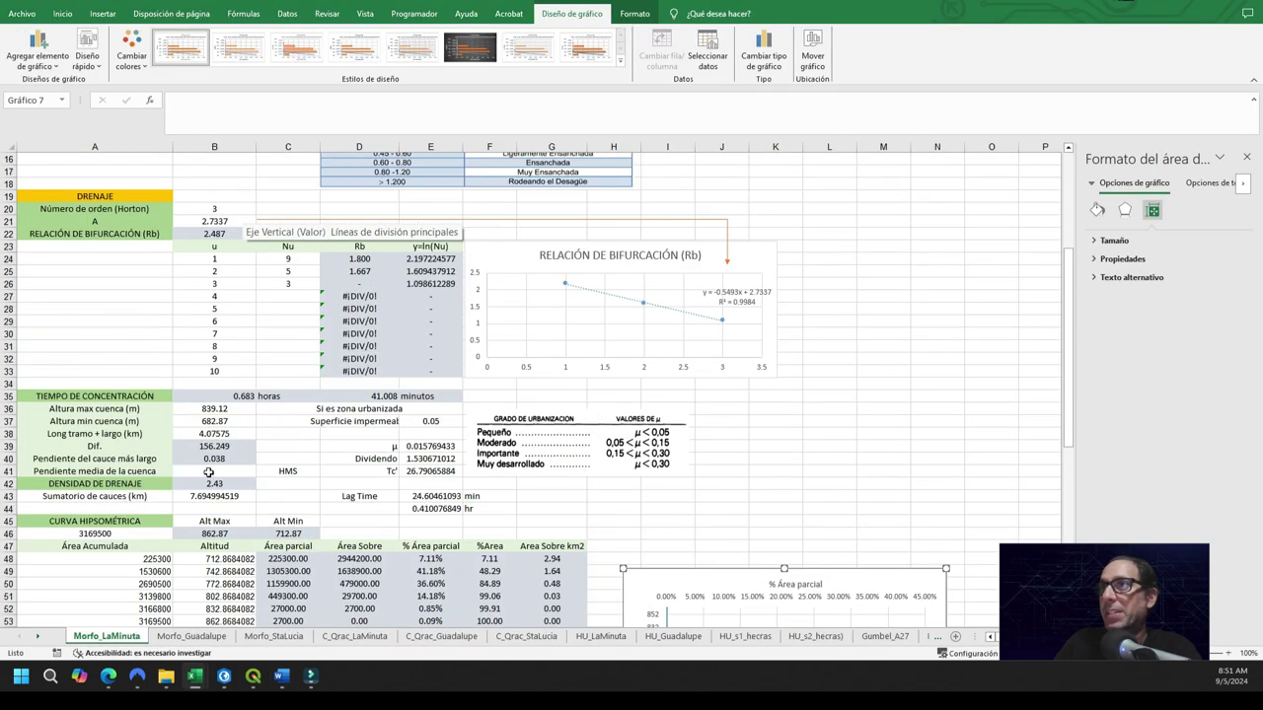
pyautogui.scroll(6, 197, 296)
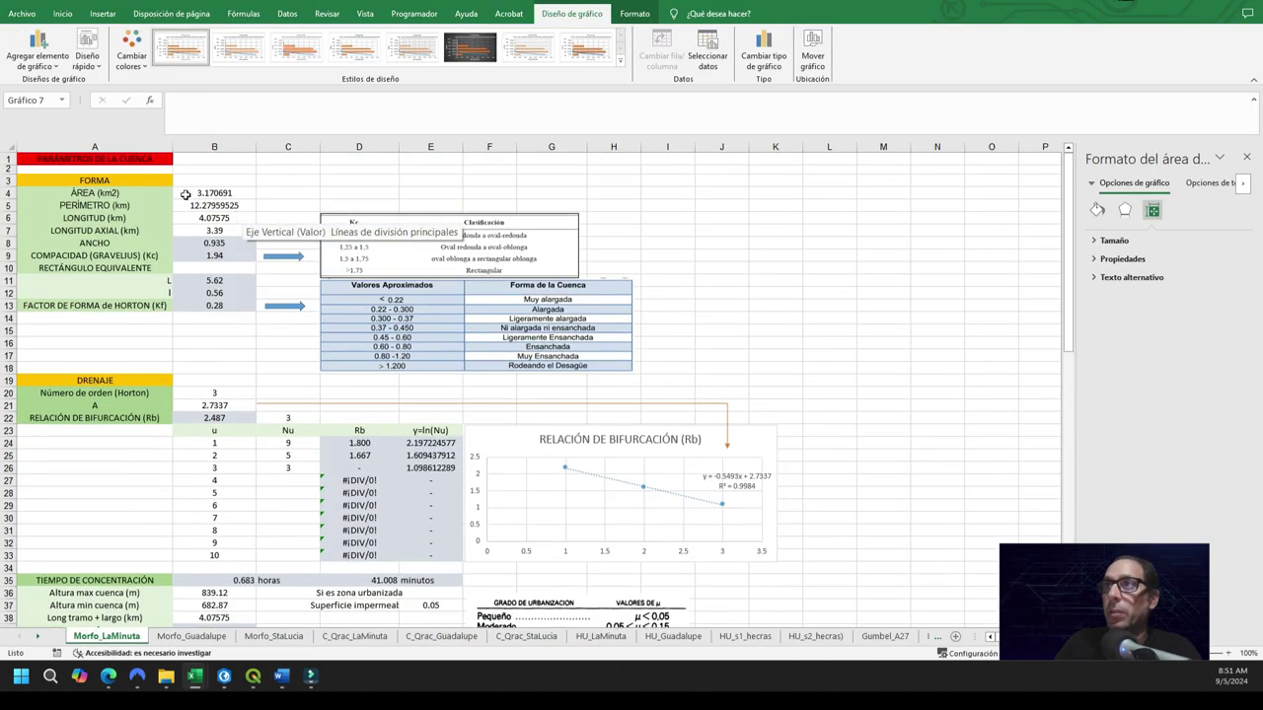
pyautogui.scroll(-10, 276, 306)
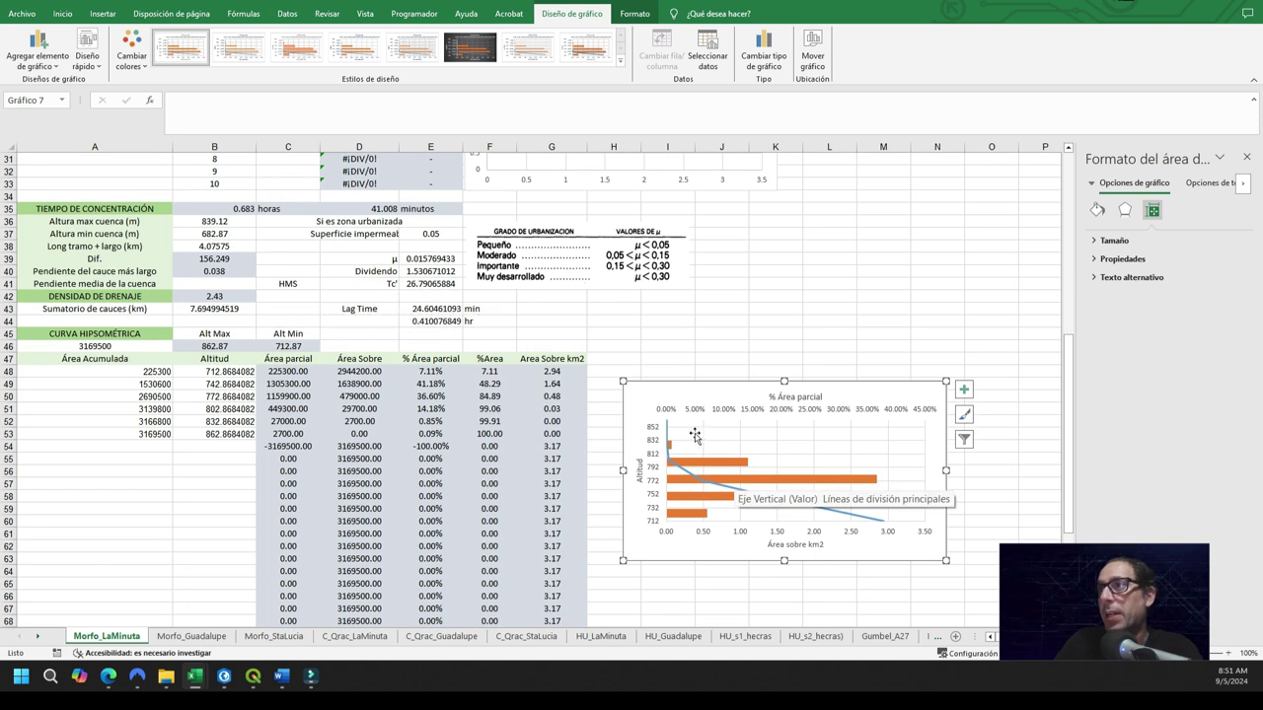
pyautogui.scroll(-3, 681, 449)
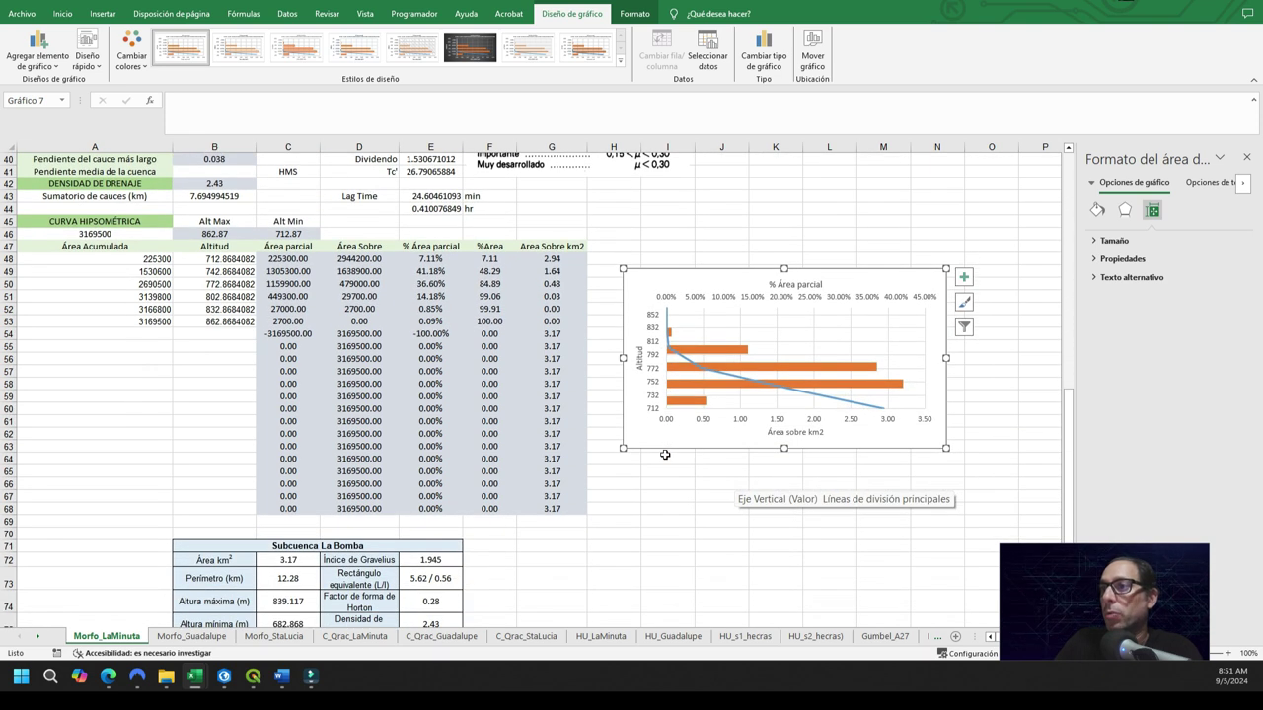
pyautogui.scroll(1, 665, 454)
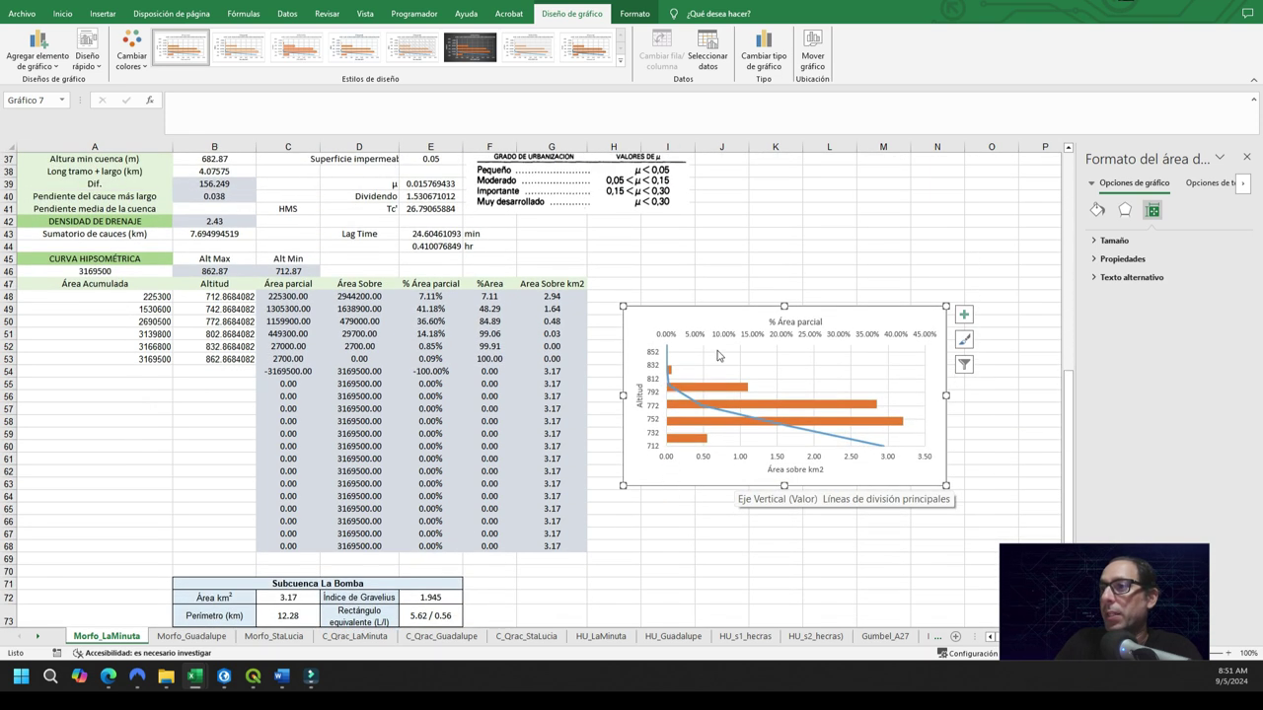
# Switch to QGIS to review the Curvas hipsométricas algorithm and the sub-basin layers, and return to Excel
pyautogui.click(252, 676)
pyautogui.click(1047, 82)
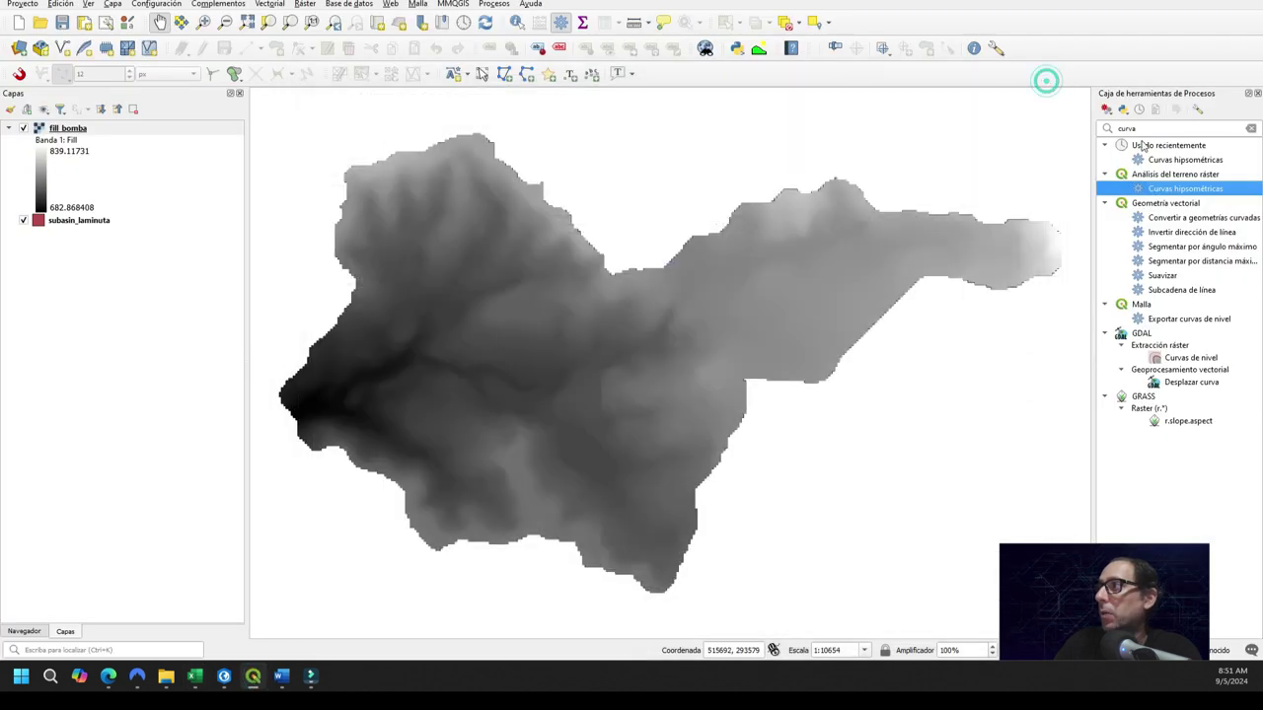
pyautogui.click(1174, 162)
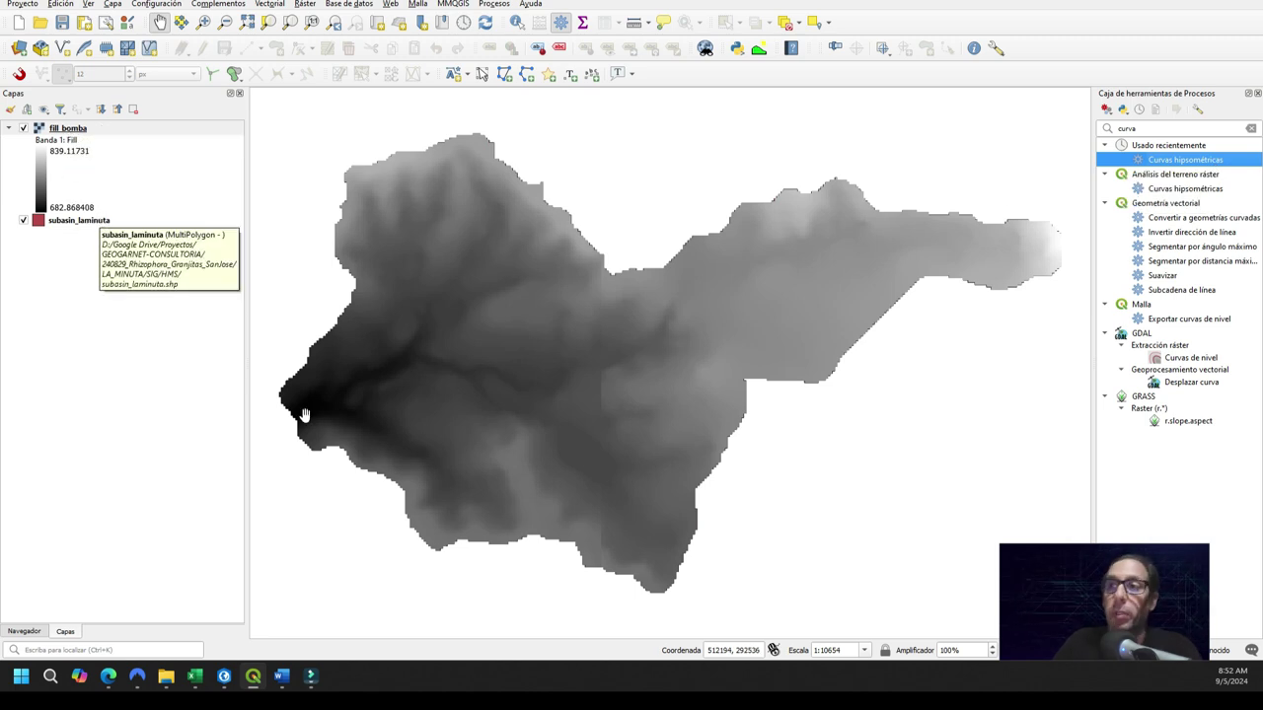
pyautogui.click(201, 675)
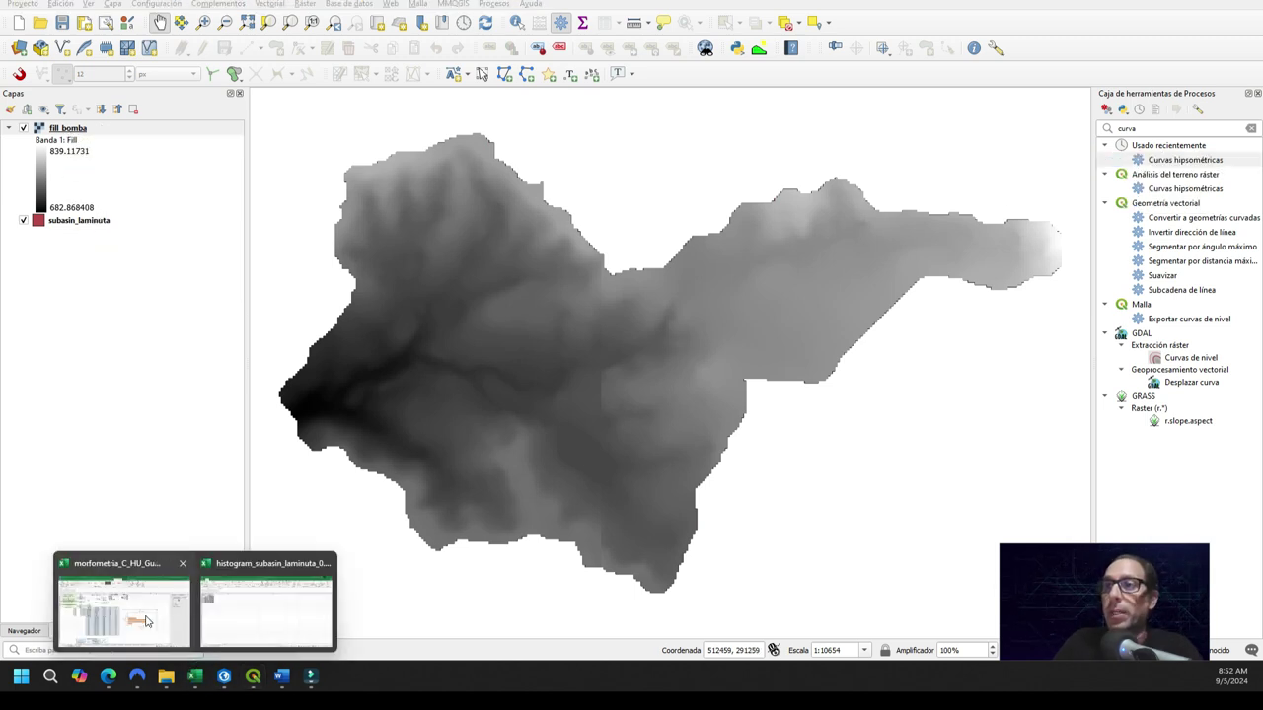
pyautogui.click(266, 606)
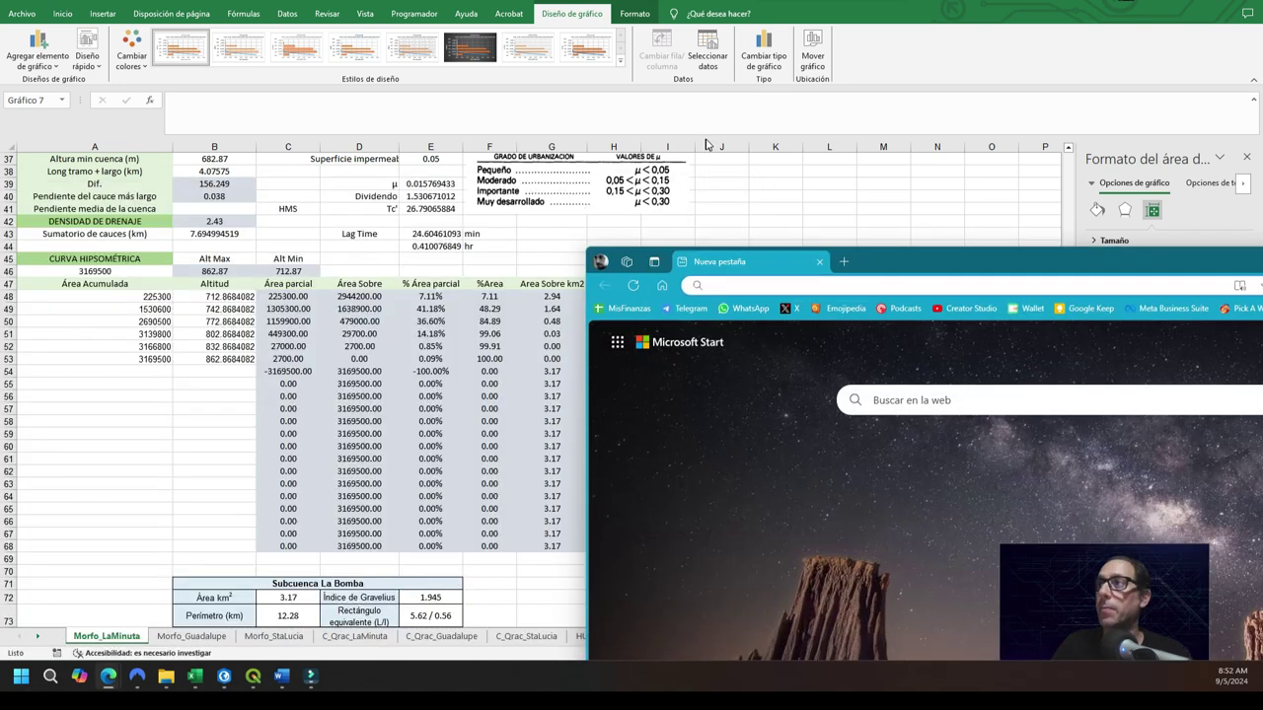
# Maximize the Edge browser window and open the academia.geocastaway.com website
pyautogui.moveTo(880, 258); pyautogui.dragTo(708, 185)
pyautogui.doubleClick(708, 185)
pyautogui.write('acade.o')
pyautogui.press('BackSpace')
pyautogui.press('BackSpace')
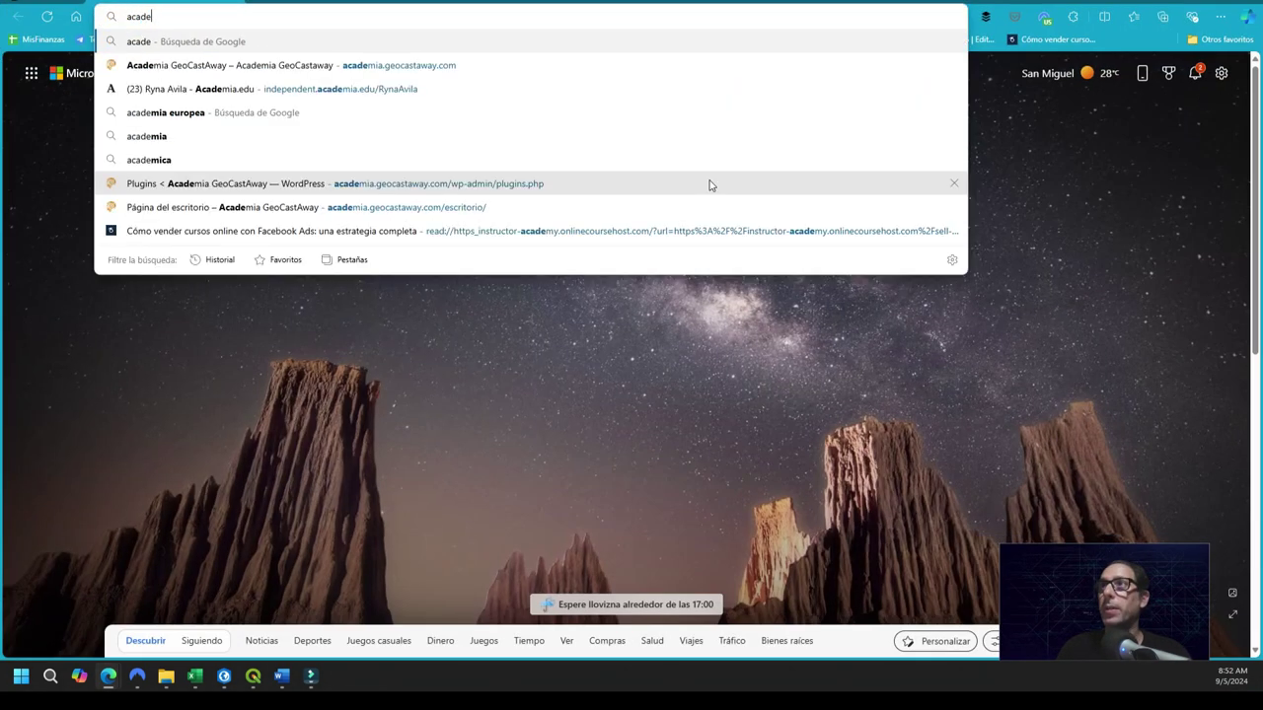
pyautogui.press('Return')
# Examine the courses listed under Cursos destacados on the academy's home page
pyautogui.scroll(-3, 534, 355)
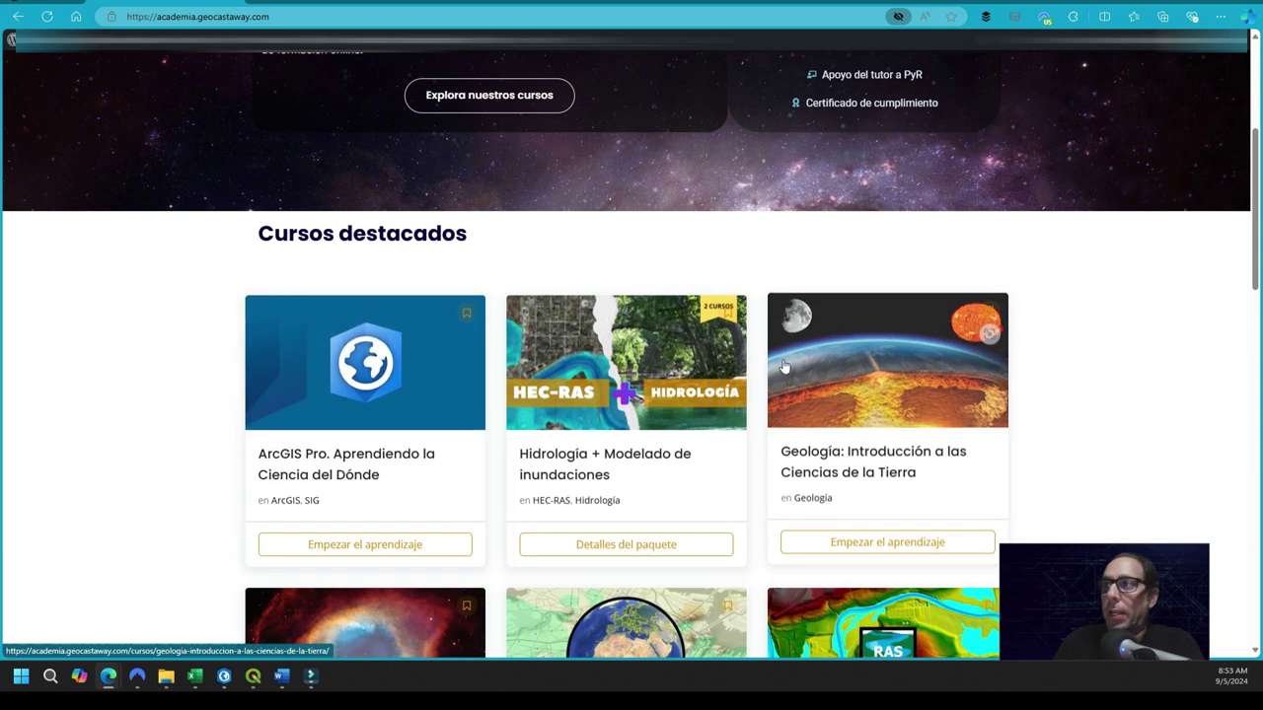
pyautogui.scroll(-2, 930, 361)
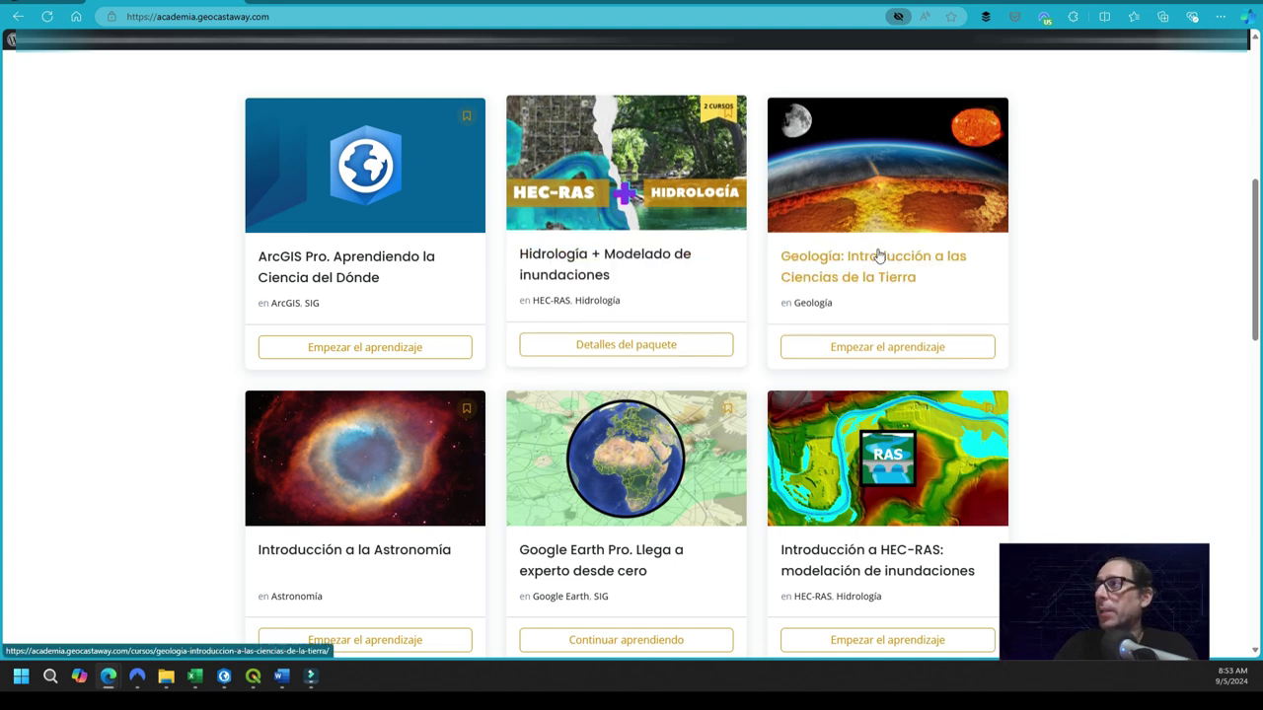
pyautogui.scroll(-2, 958, 253)
pyautogui.scroll(-1, 958, 253)
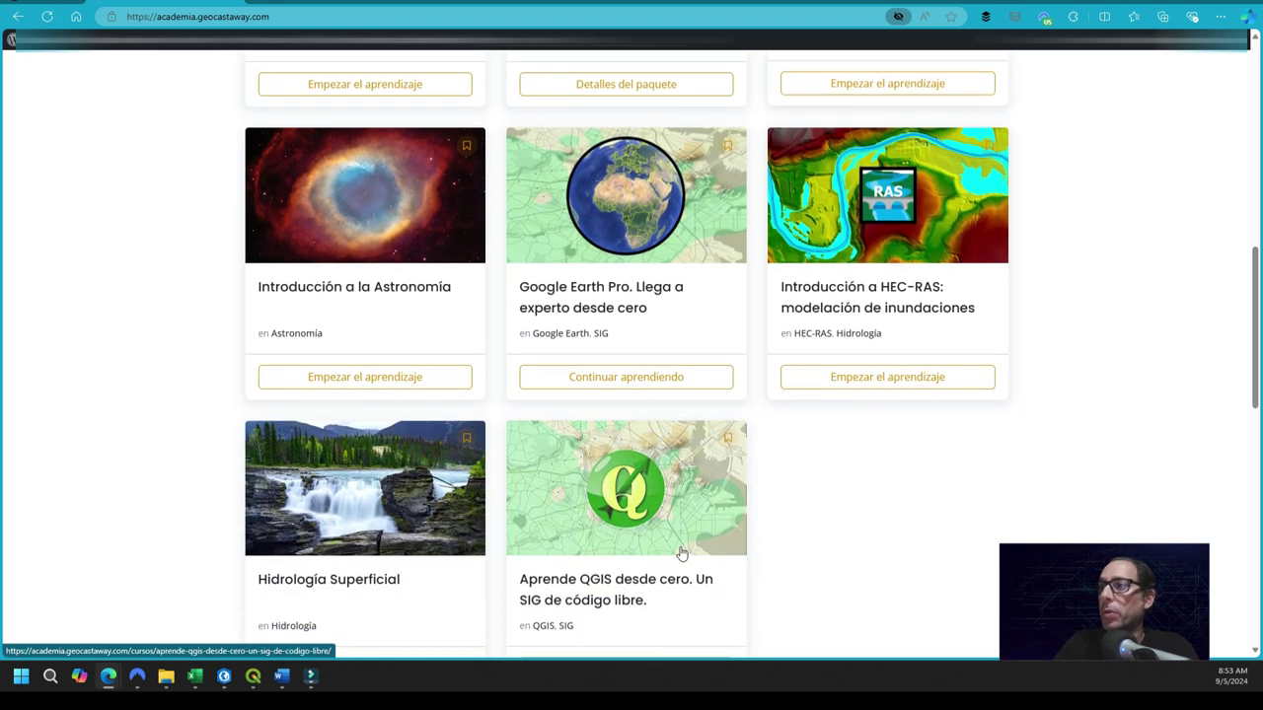
pyautogui.scroll(-2, 595, 482)
pyautogui.scroll(2, 773, 423)
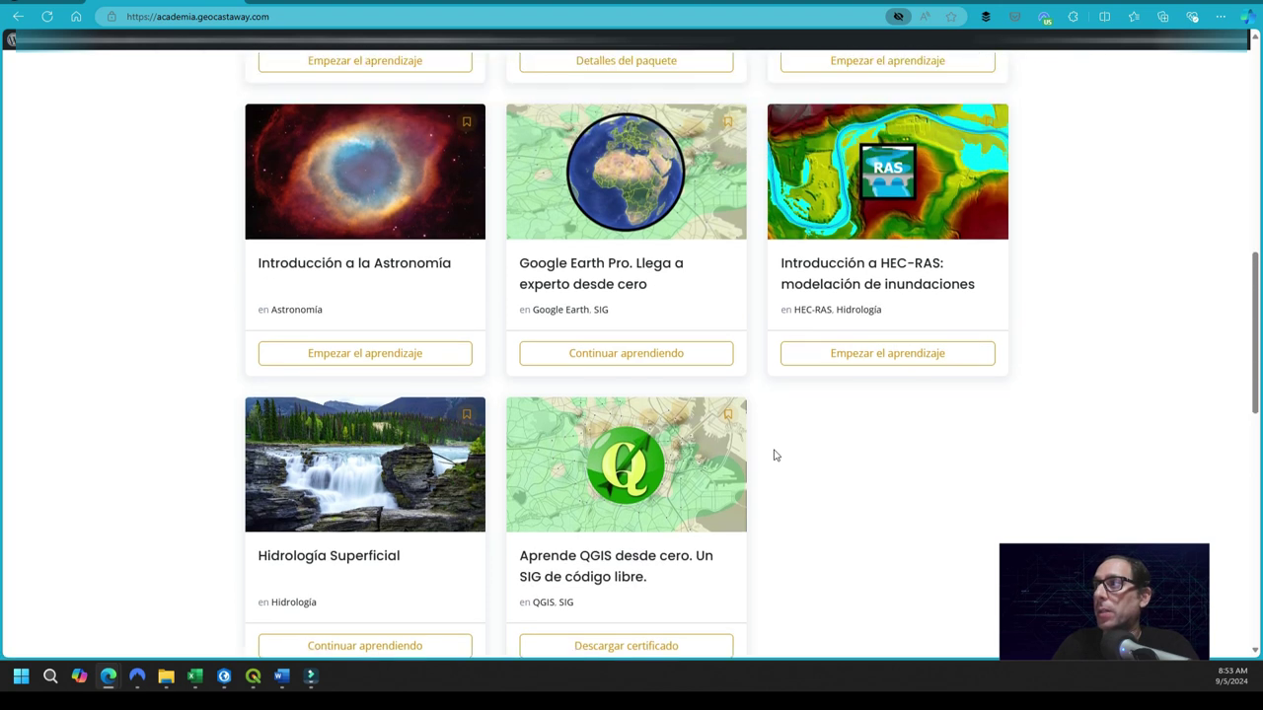
pyautogui.scroll(2, 696, 562)
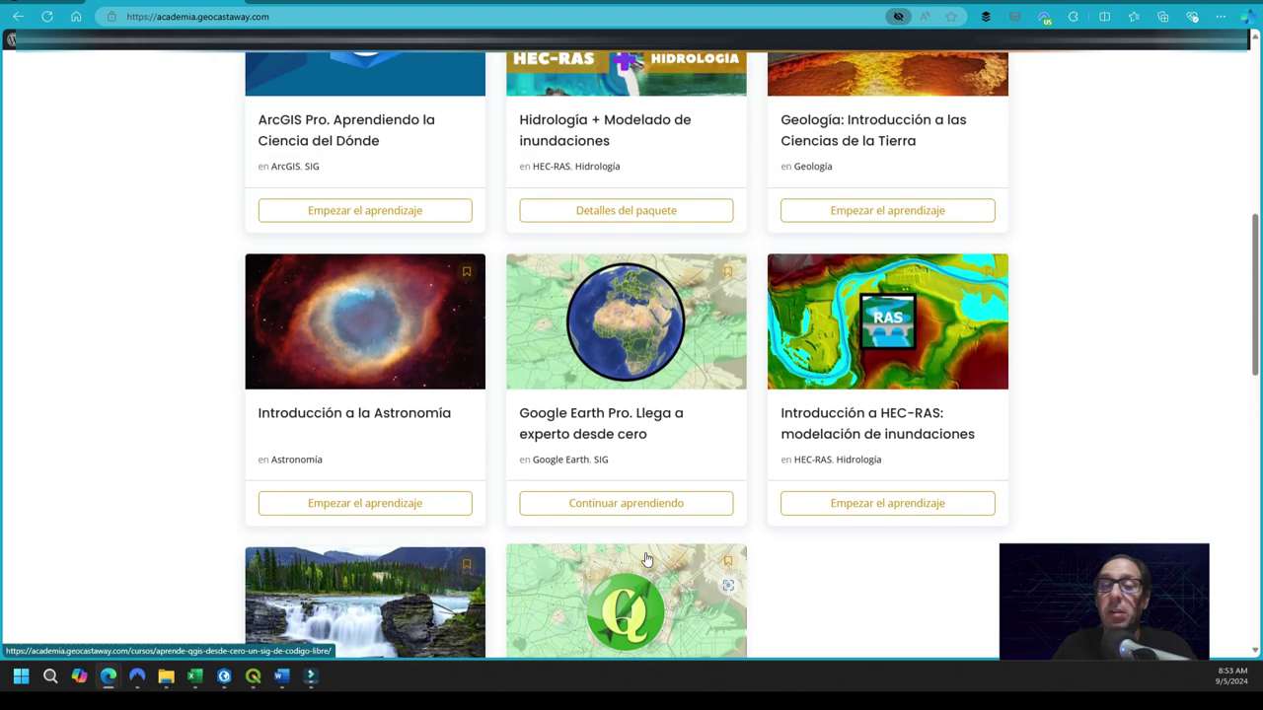
pyautogui.scroll(2, 700, 576)
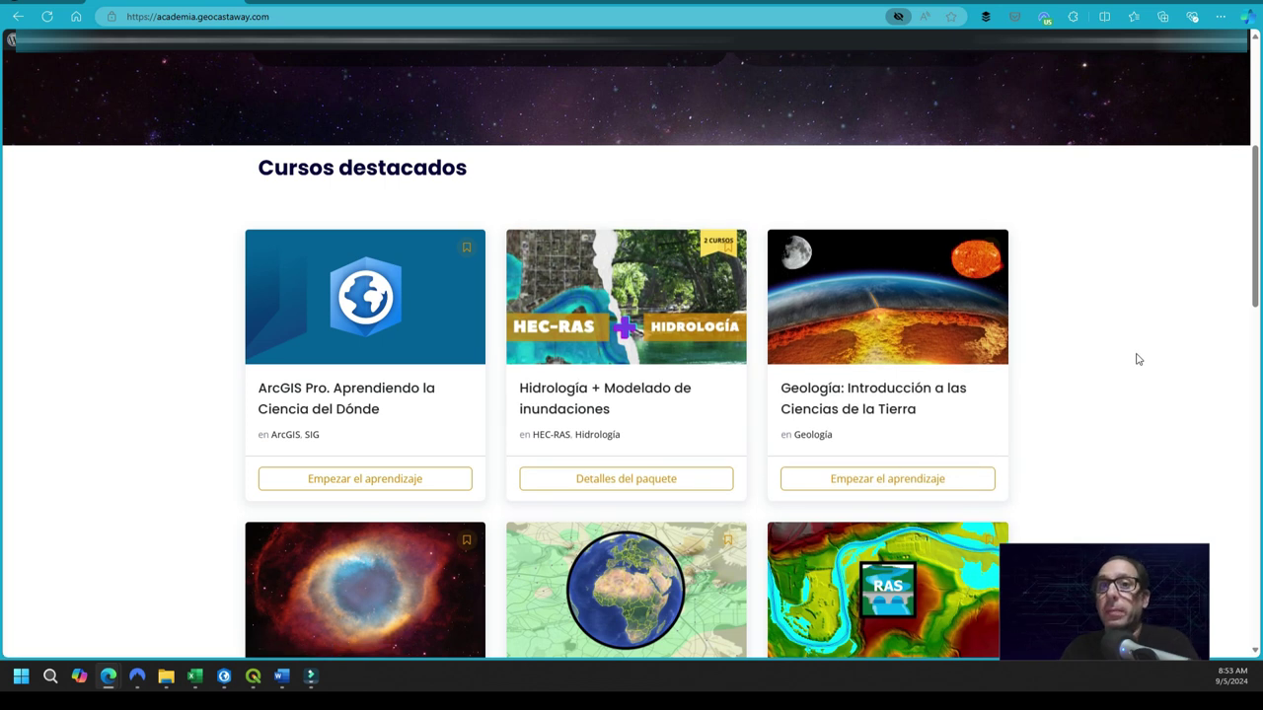
pyautogui.scroll(-2, 1149, 352)
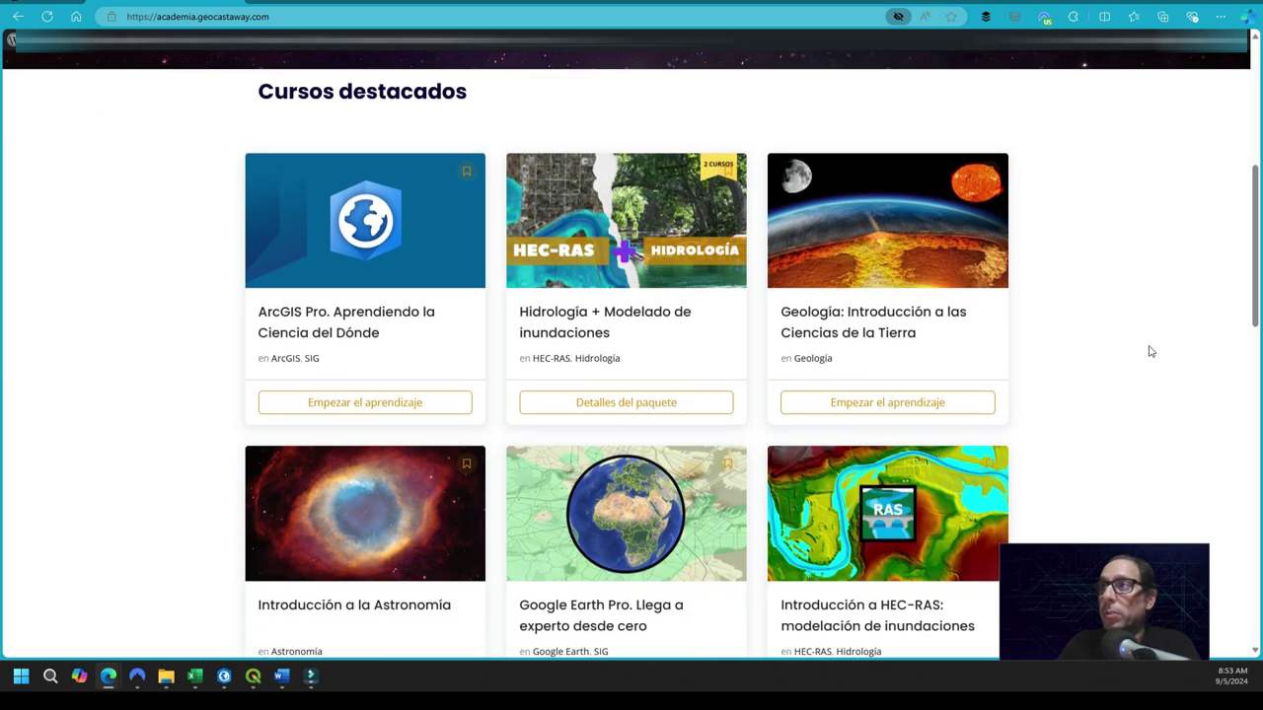